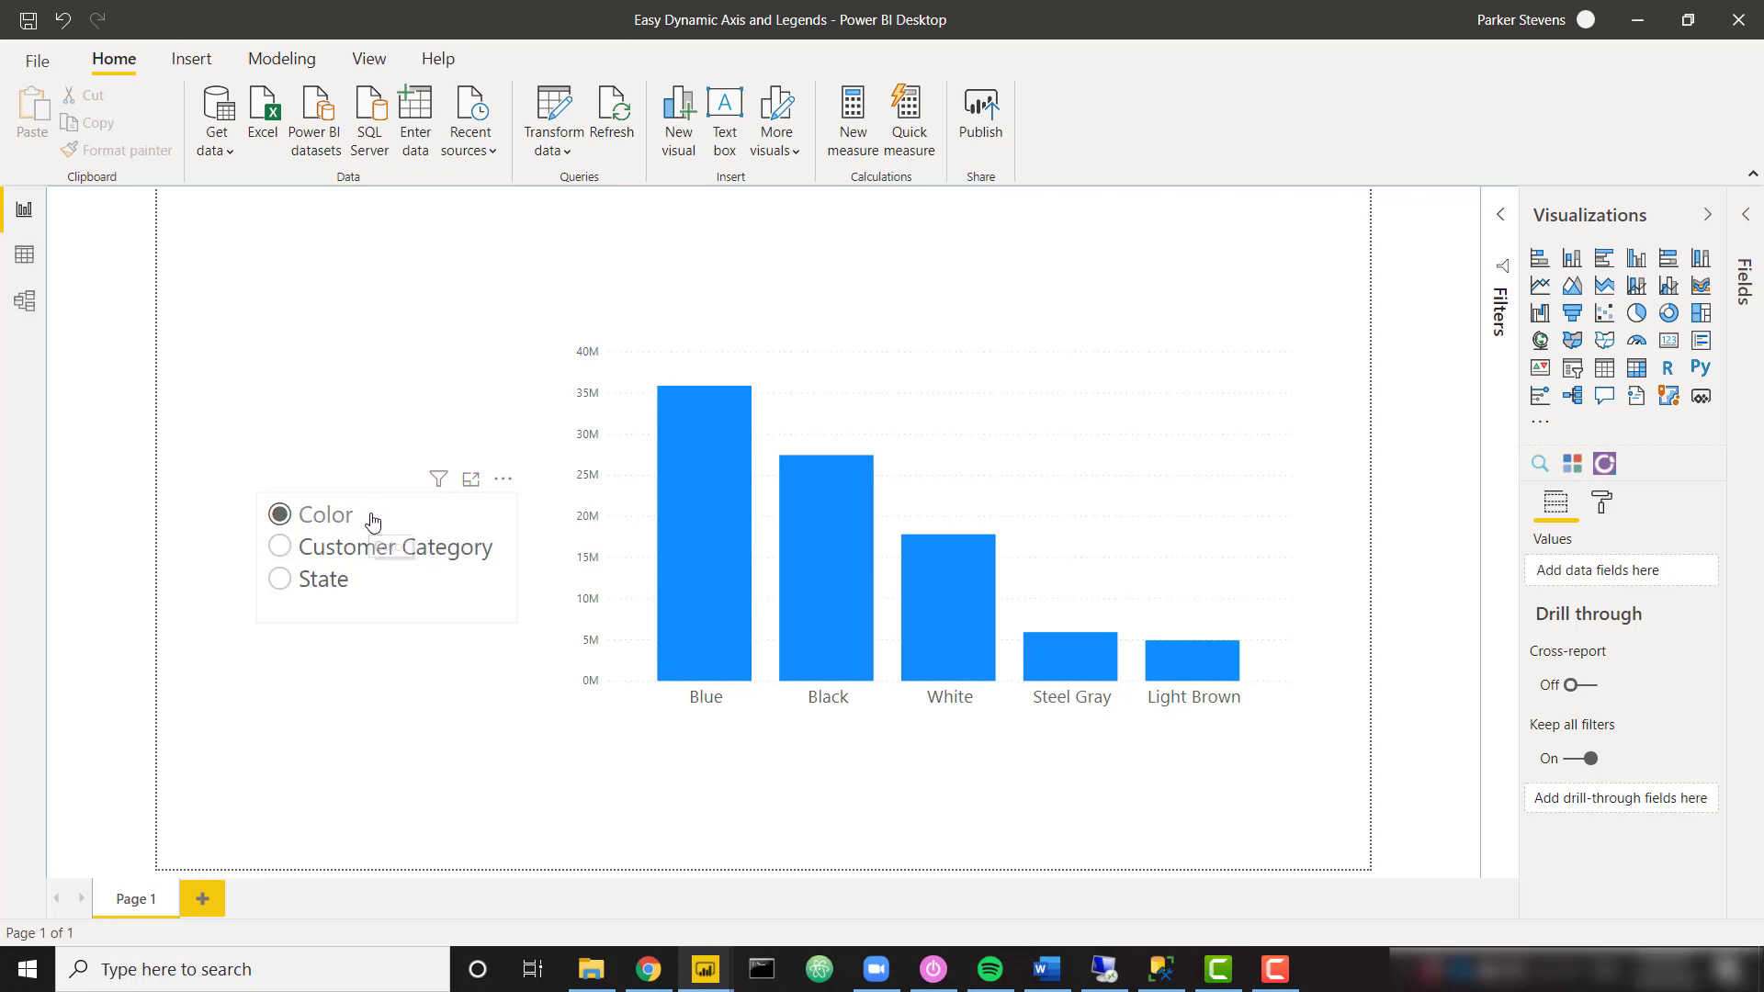
# - Pick State, then Customer Category in the Field slicer so the bars show Novelty Shop, Supermarket and others
pyautogui.click(322, 578)
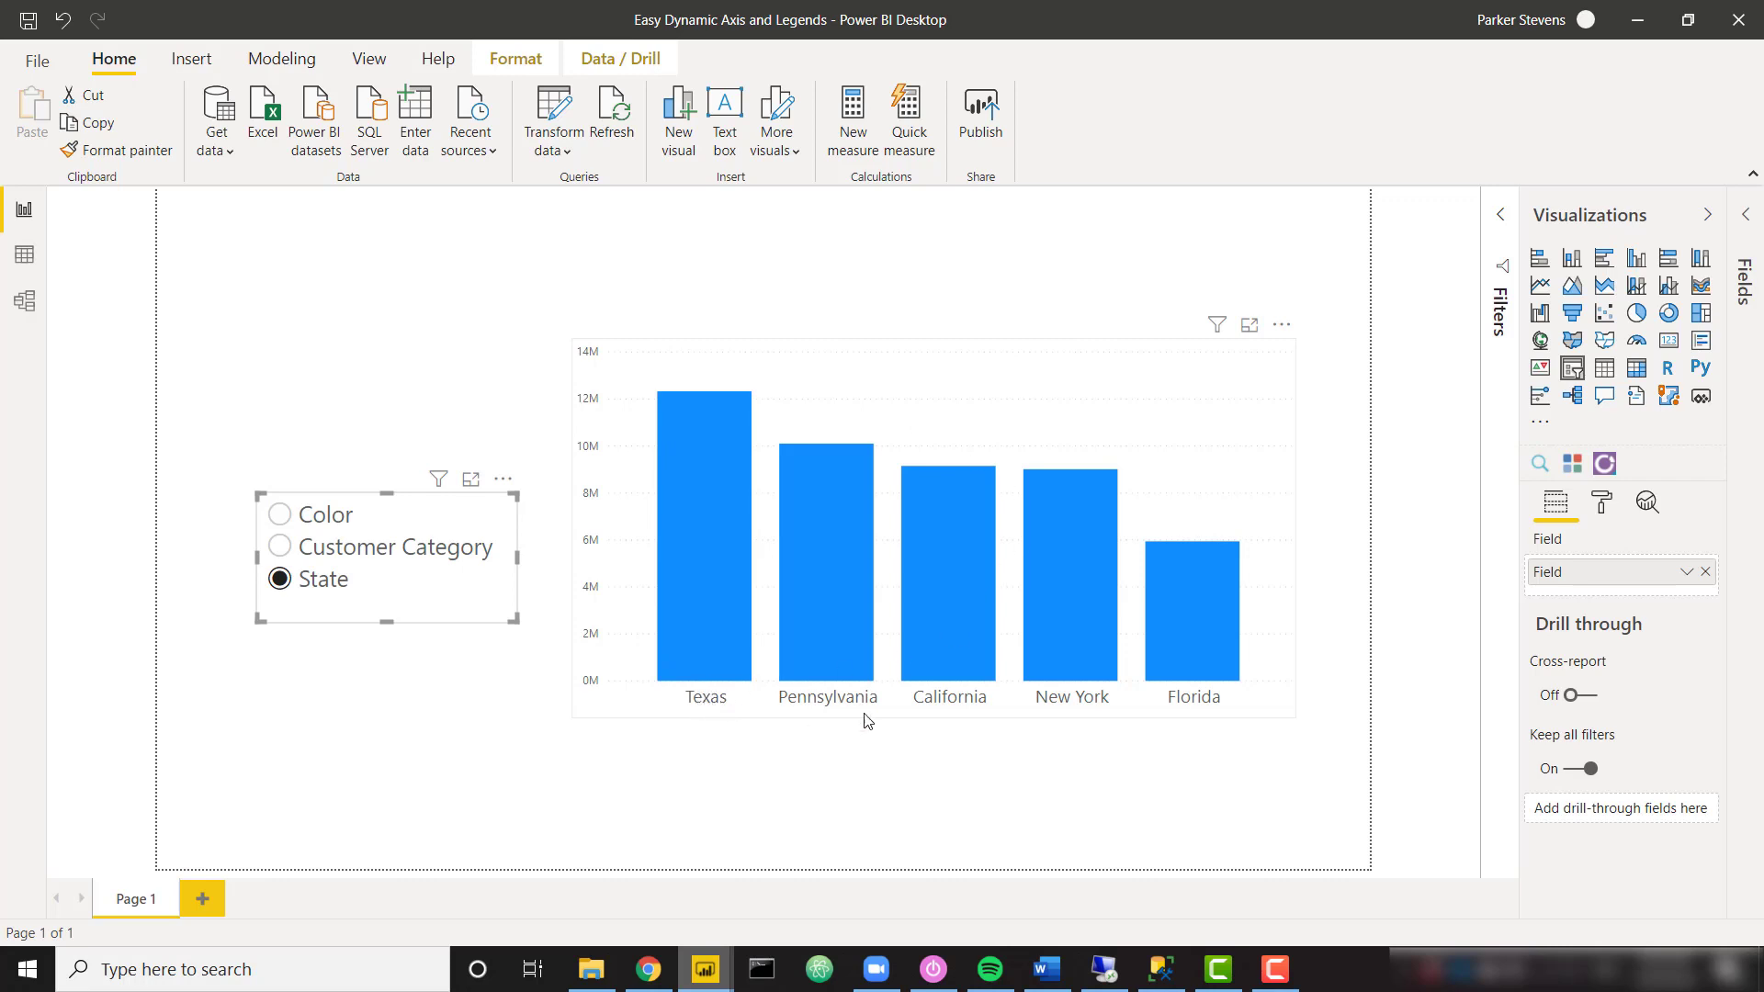
pyautogui.click(393, 552)
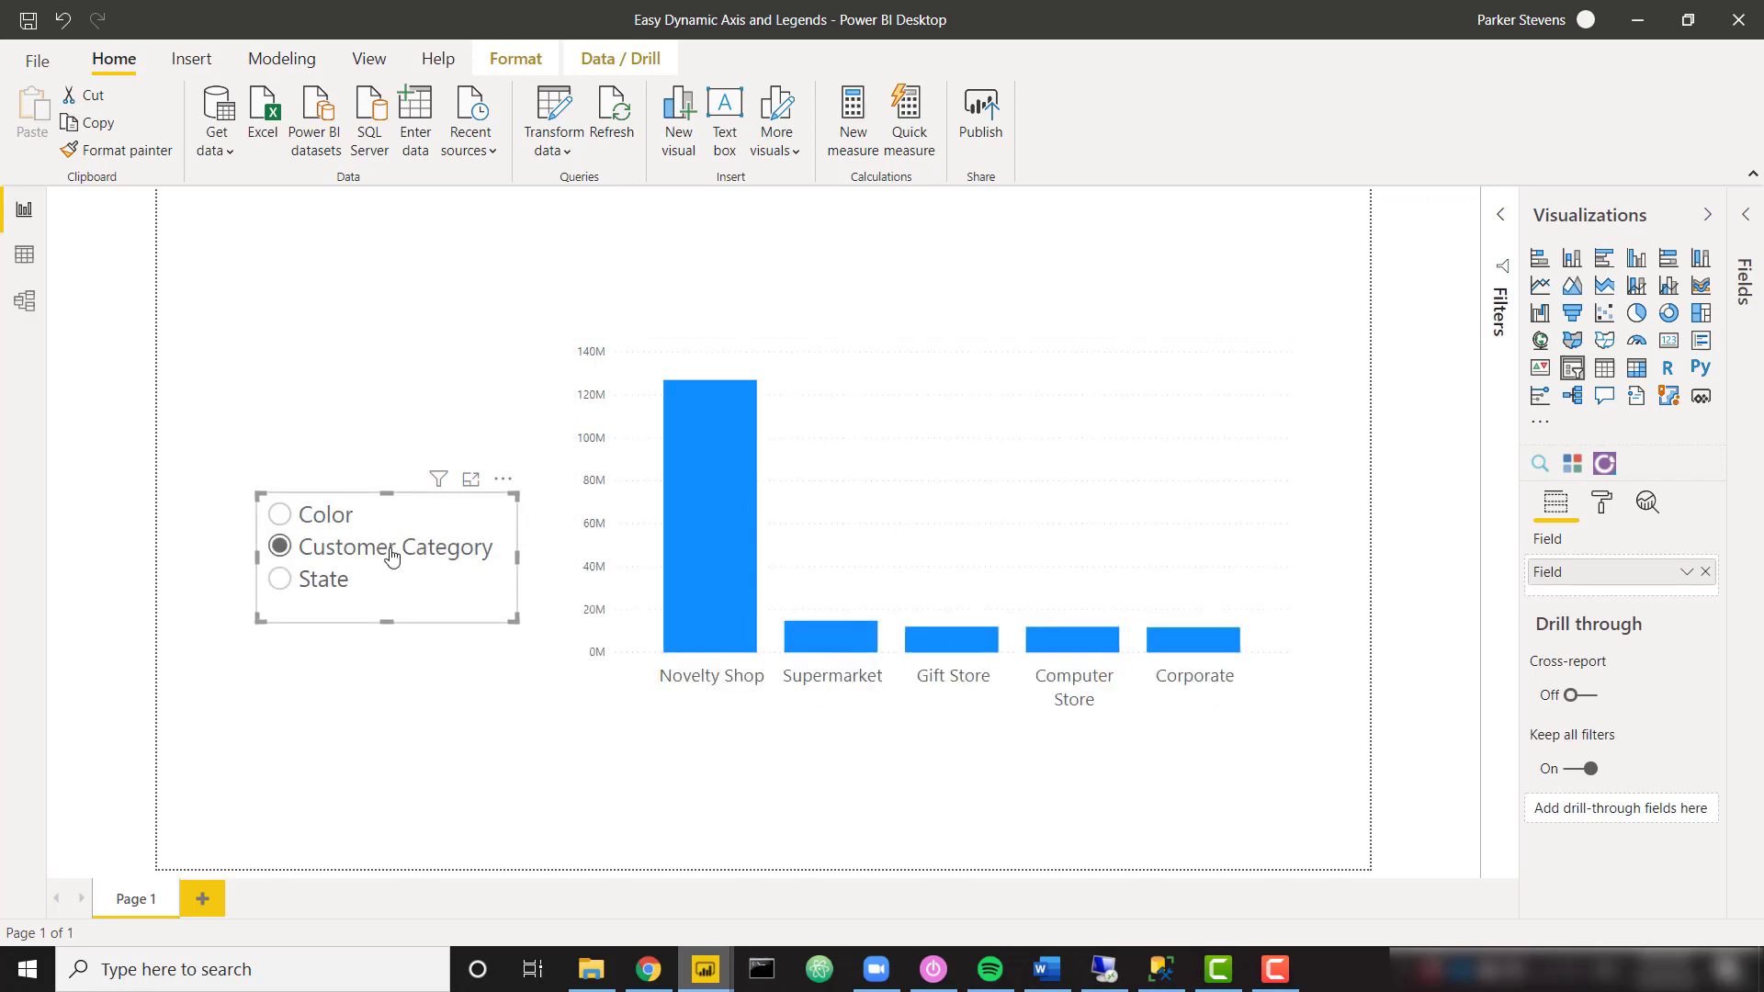
# - On the selected chart, move Category from Axis to Legend and put the Date hierarchy on the axis
pyautogui.click(1094, 489)
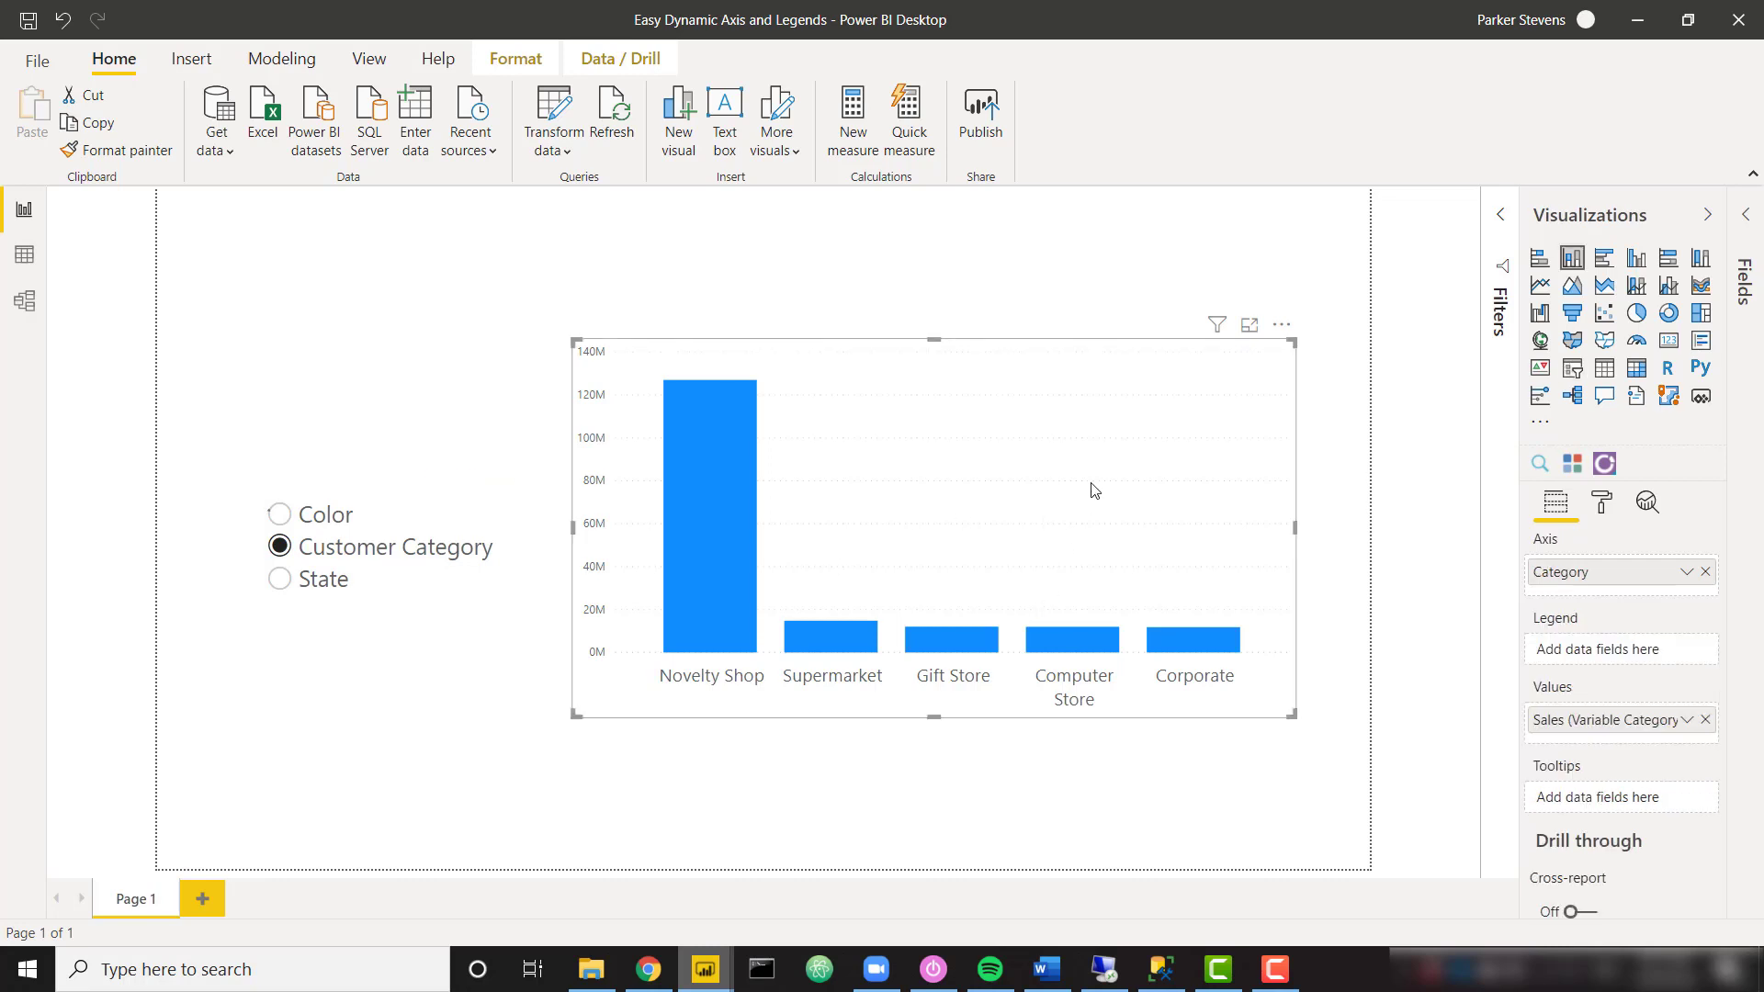
pyautogui.click(1745, 217)
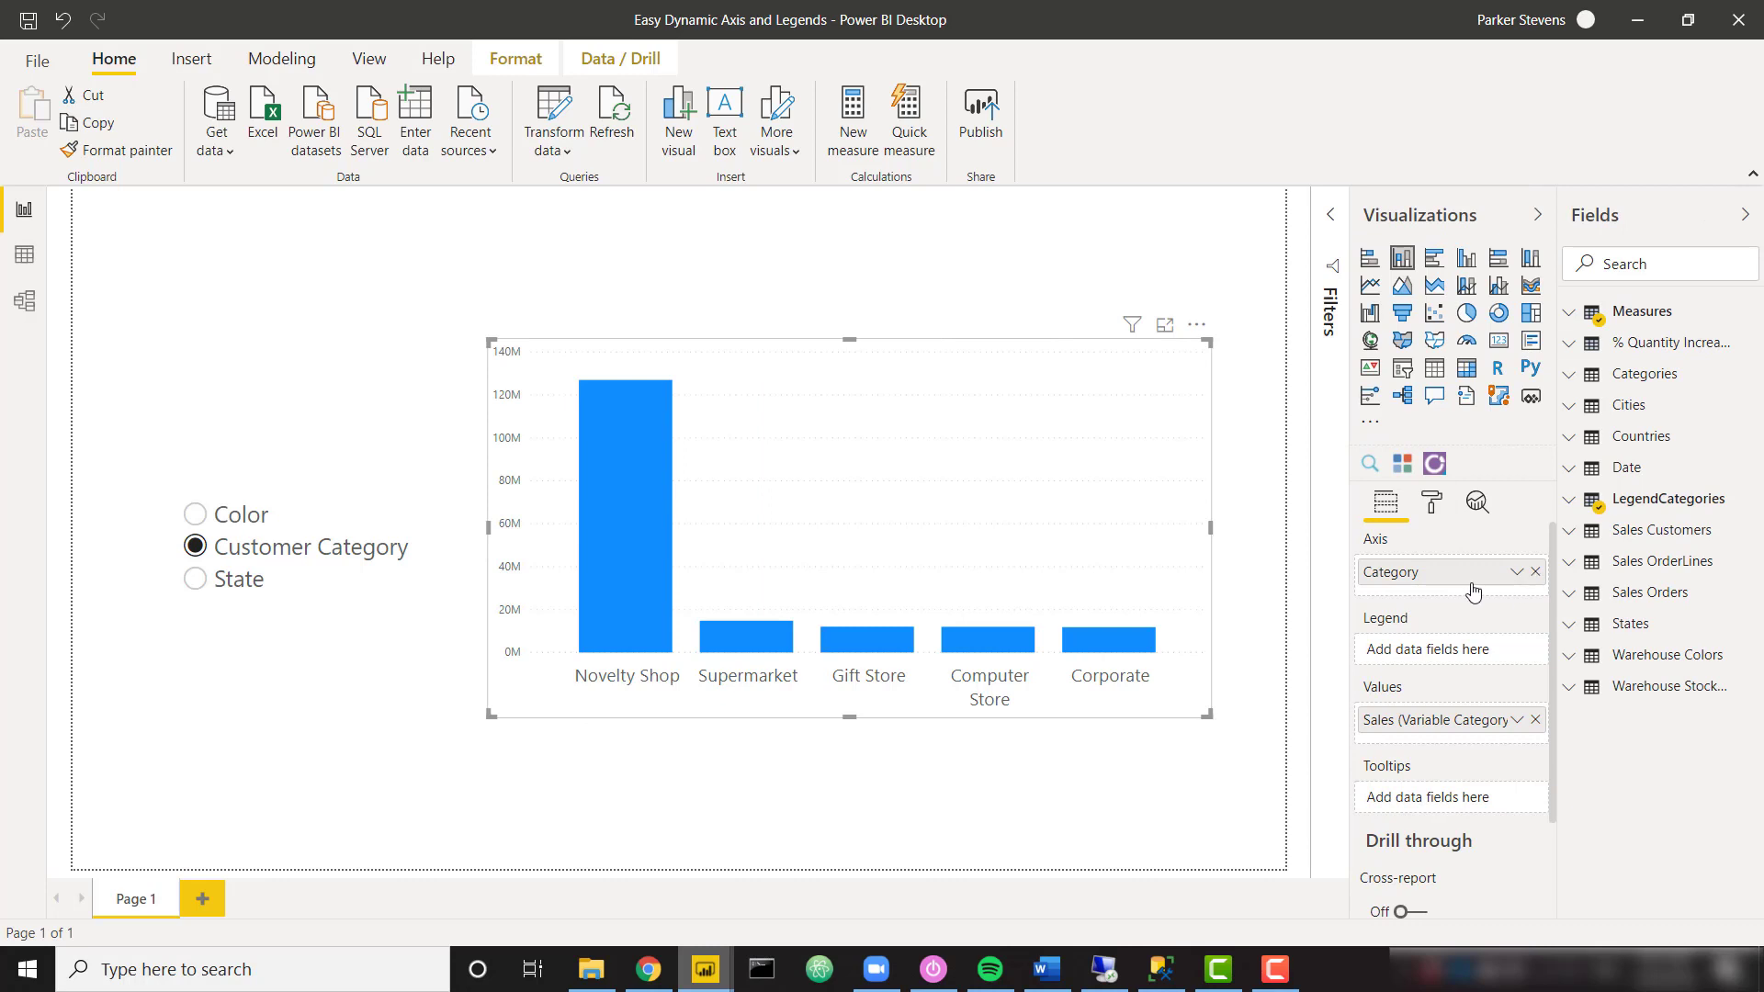
pyautogui.moveTo(1459, 583); pyautogui.dragTo(1451, 652)
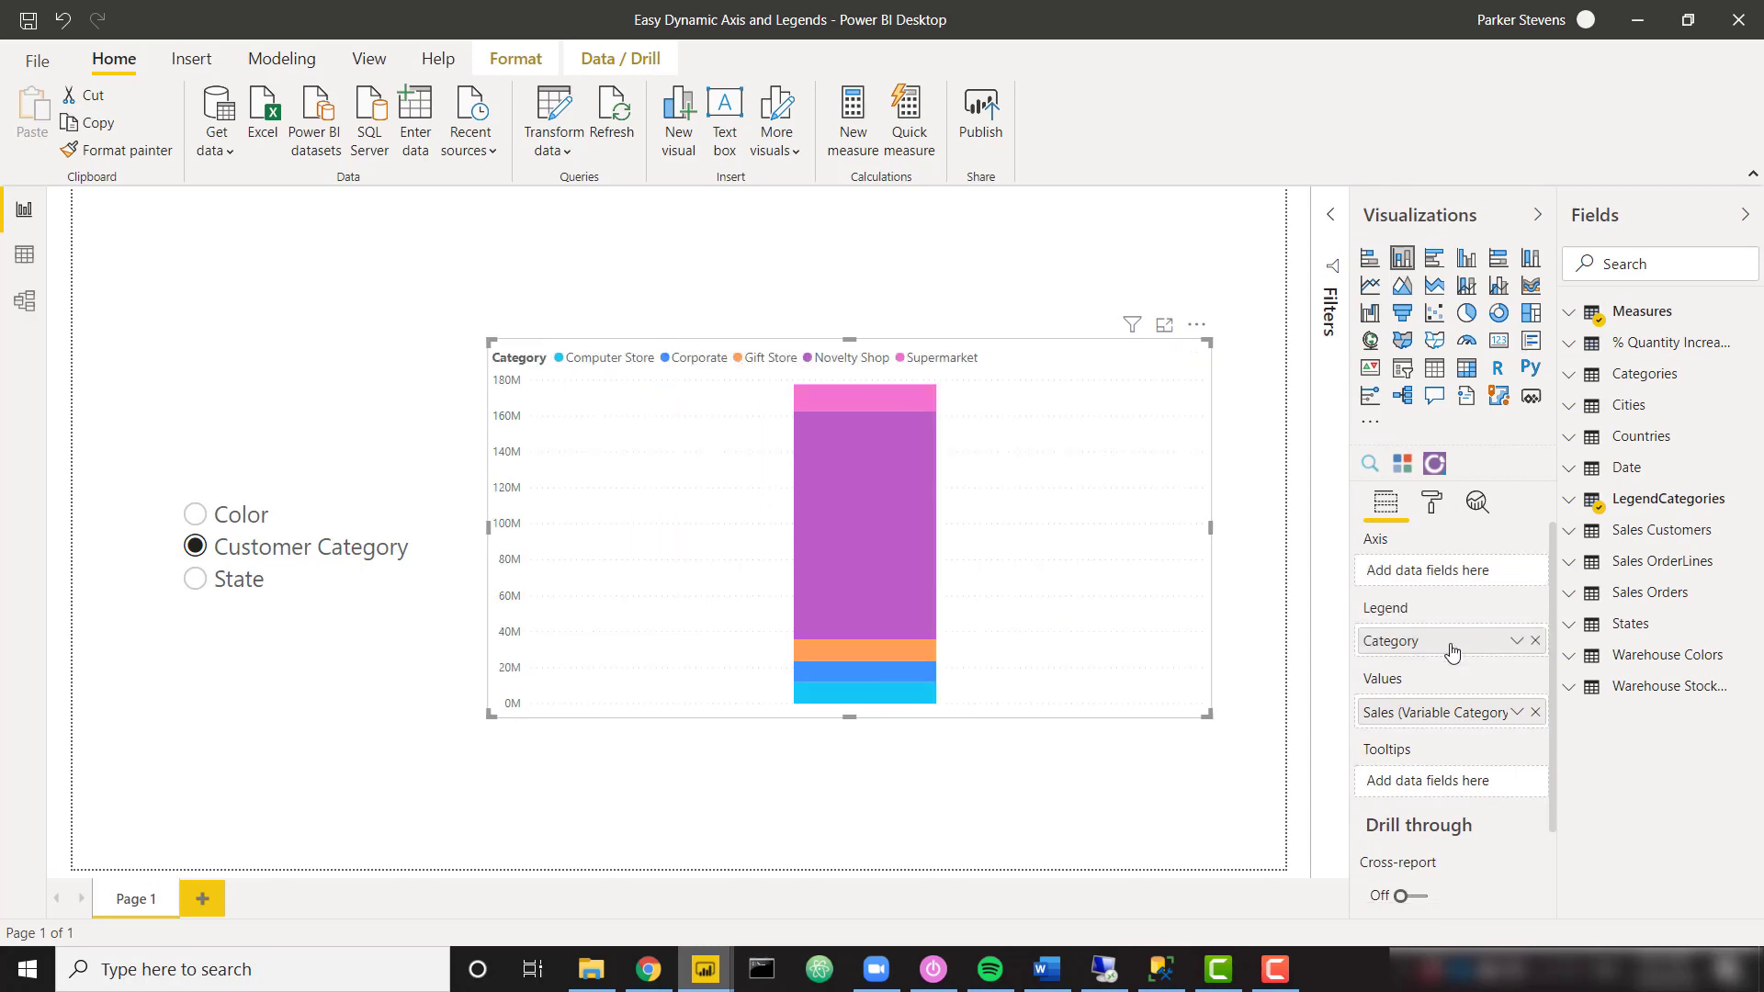
pyautogui.click(1630, 470)
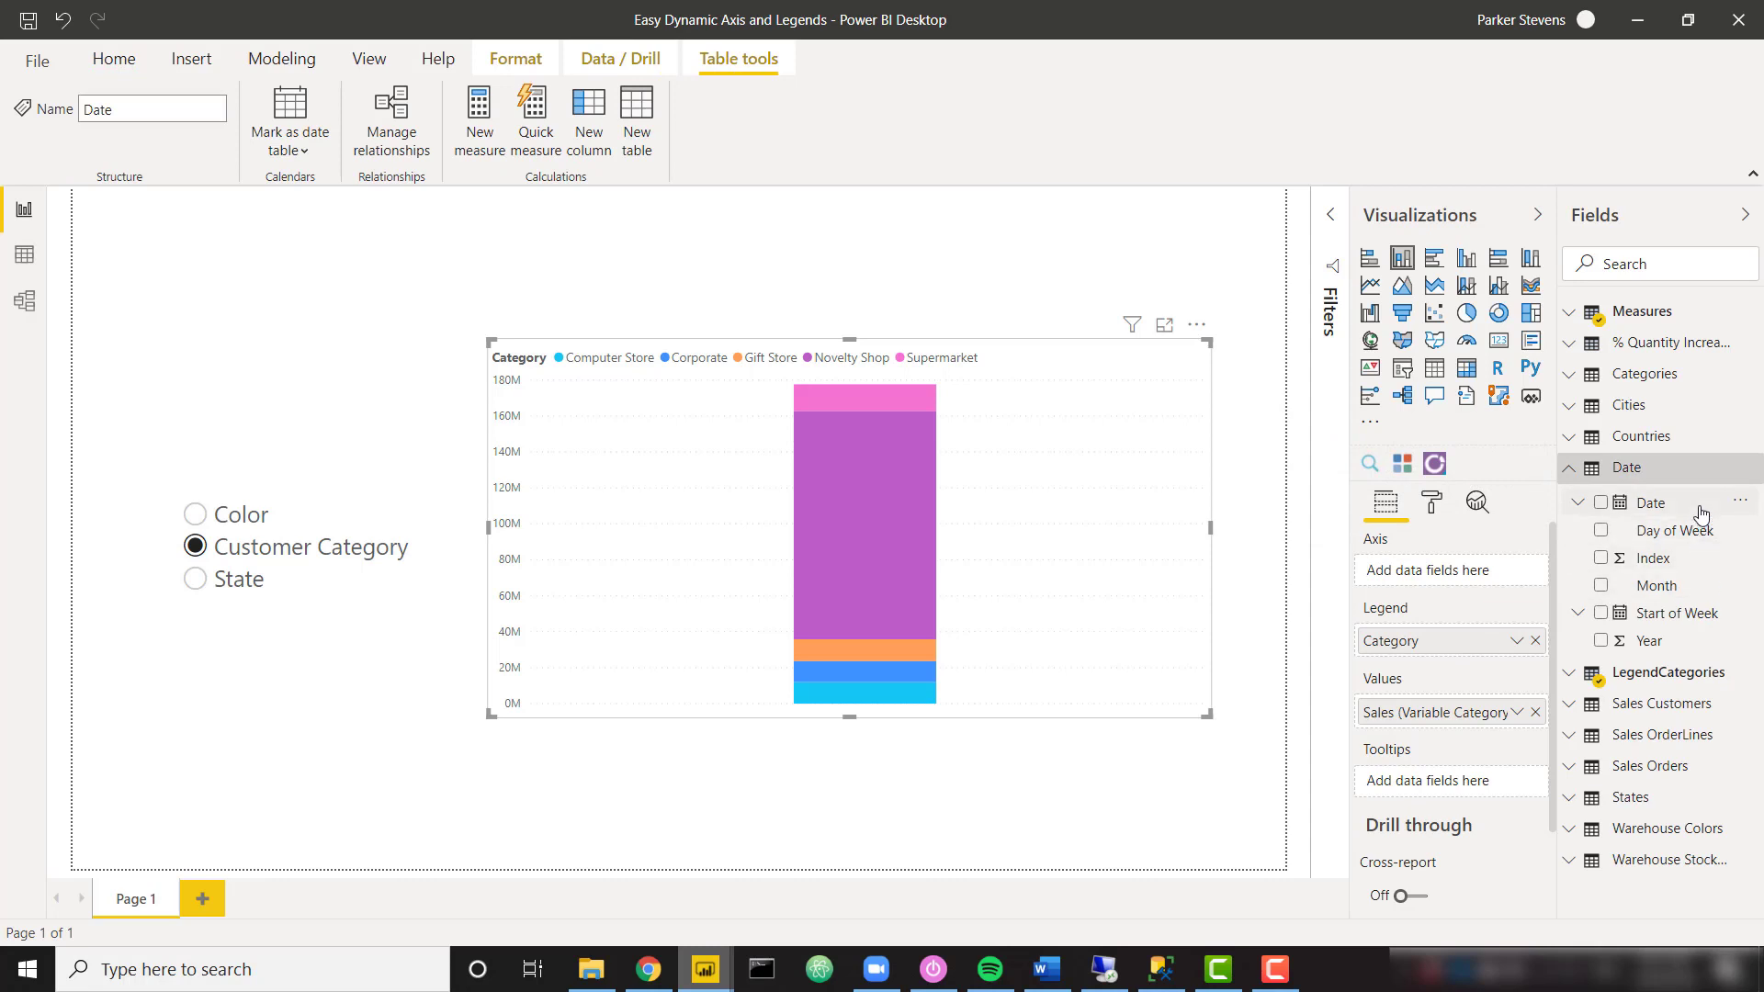
pyautogui.moveTo(1695, 507); pyautogui.dragTo(1483, 589)
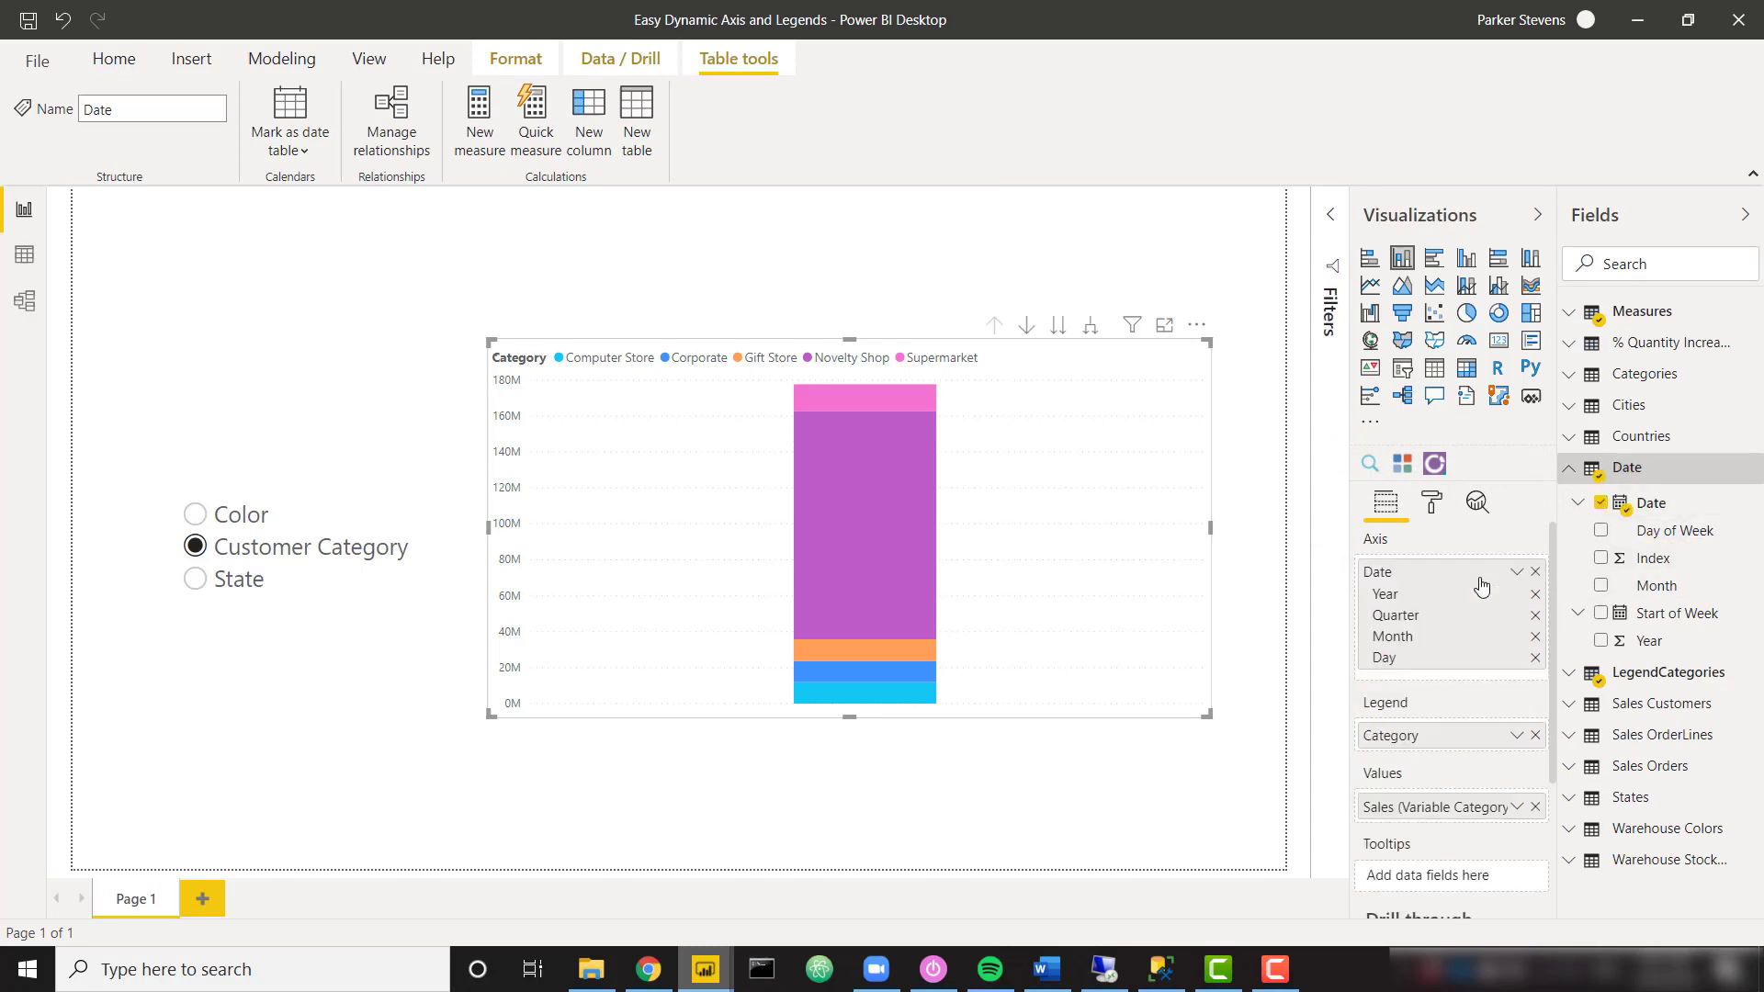
# - Remove Quarter and Day, drill down to months, and choose Color in the Field slicer
pyautogui.click(1535, 616)
pyautogui.click(1535, 636)
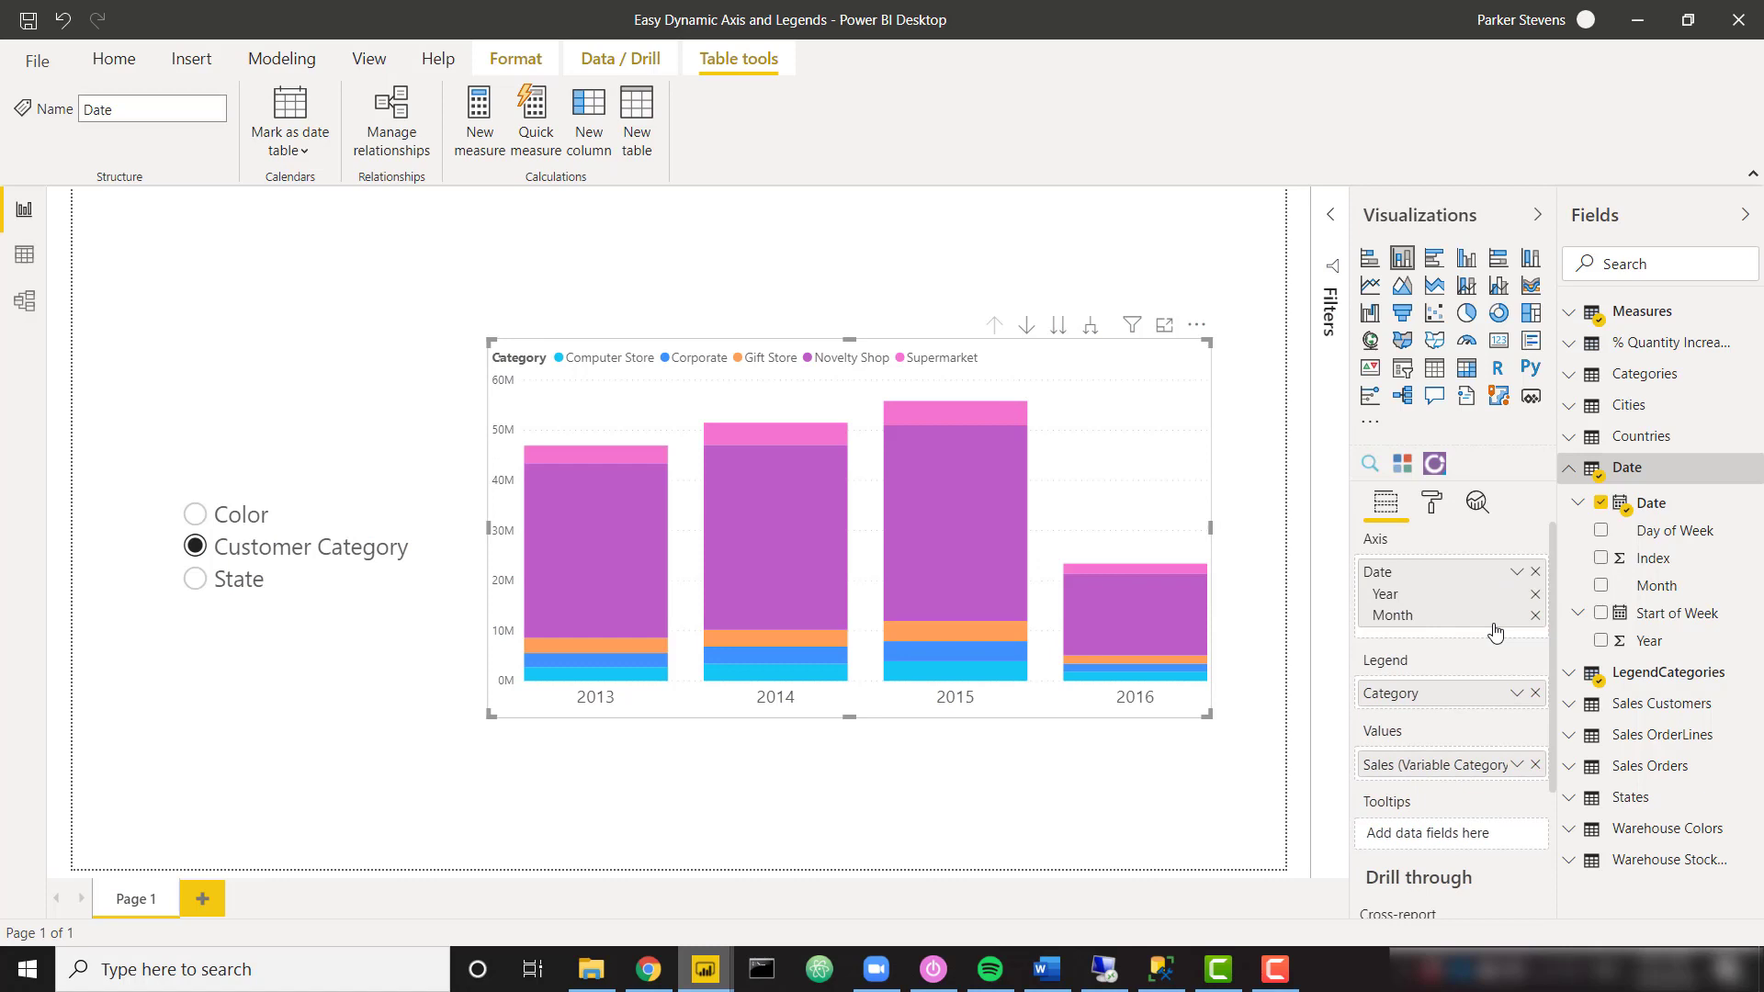
pyautogui.click(1058, 326)
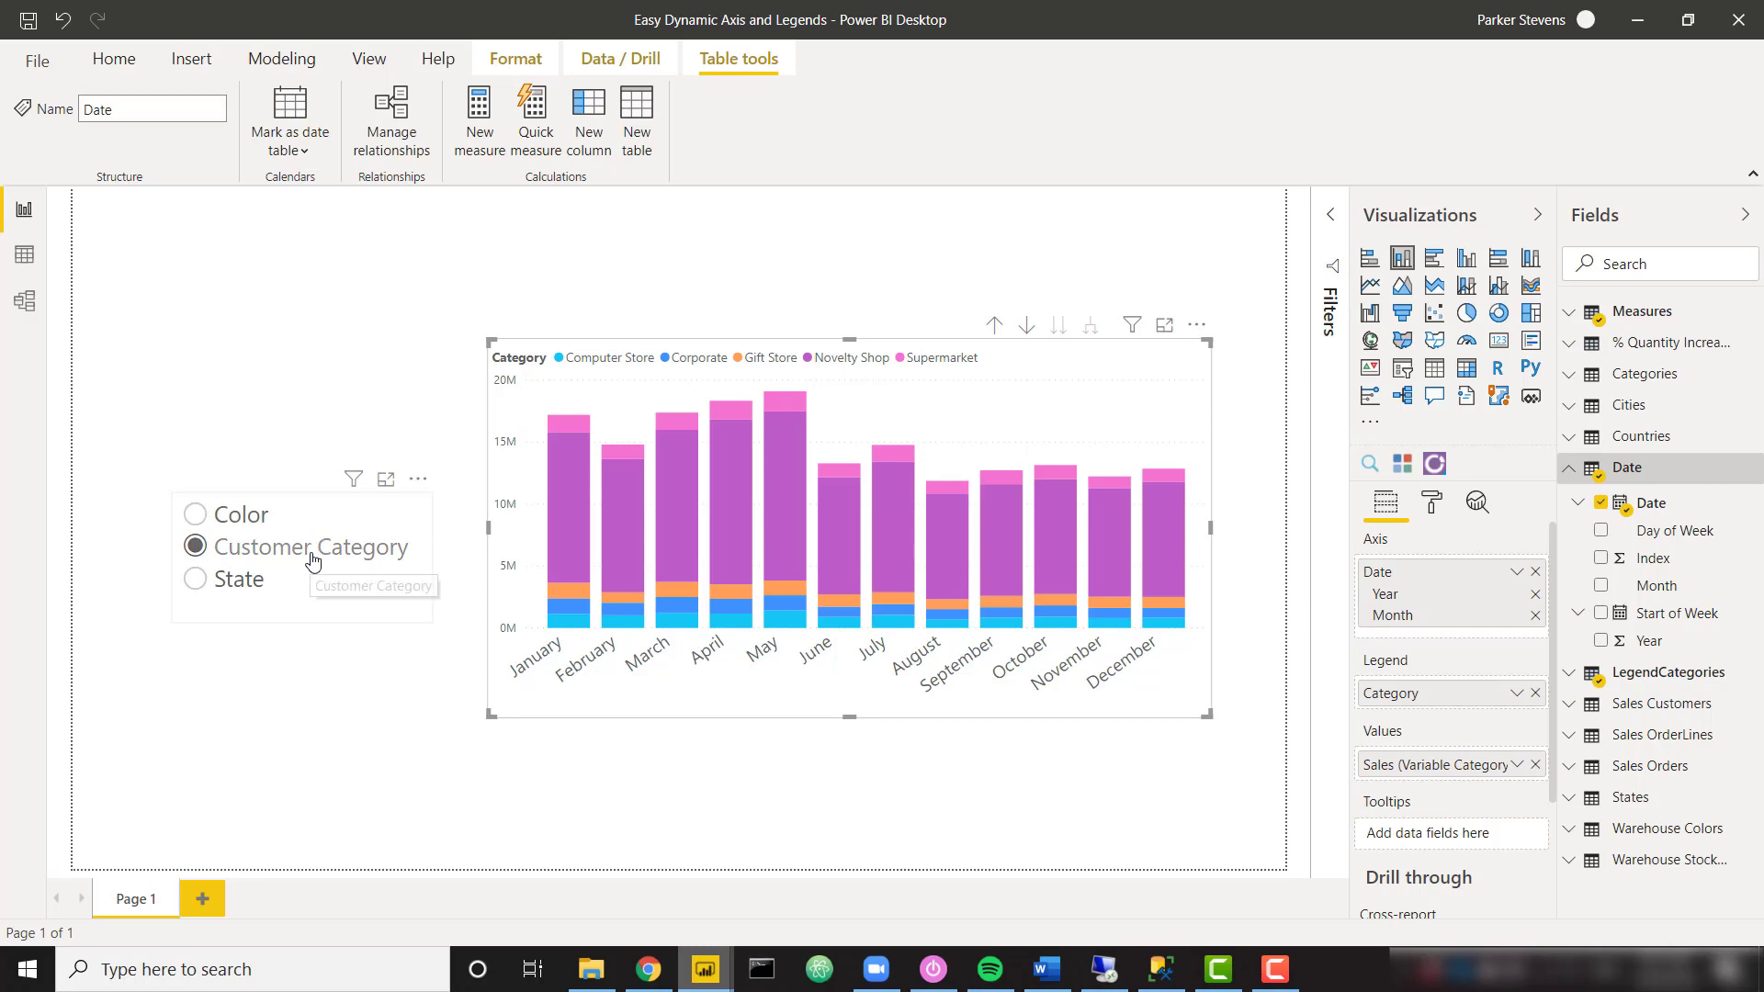
pyautogui.click(251, 520)
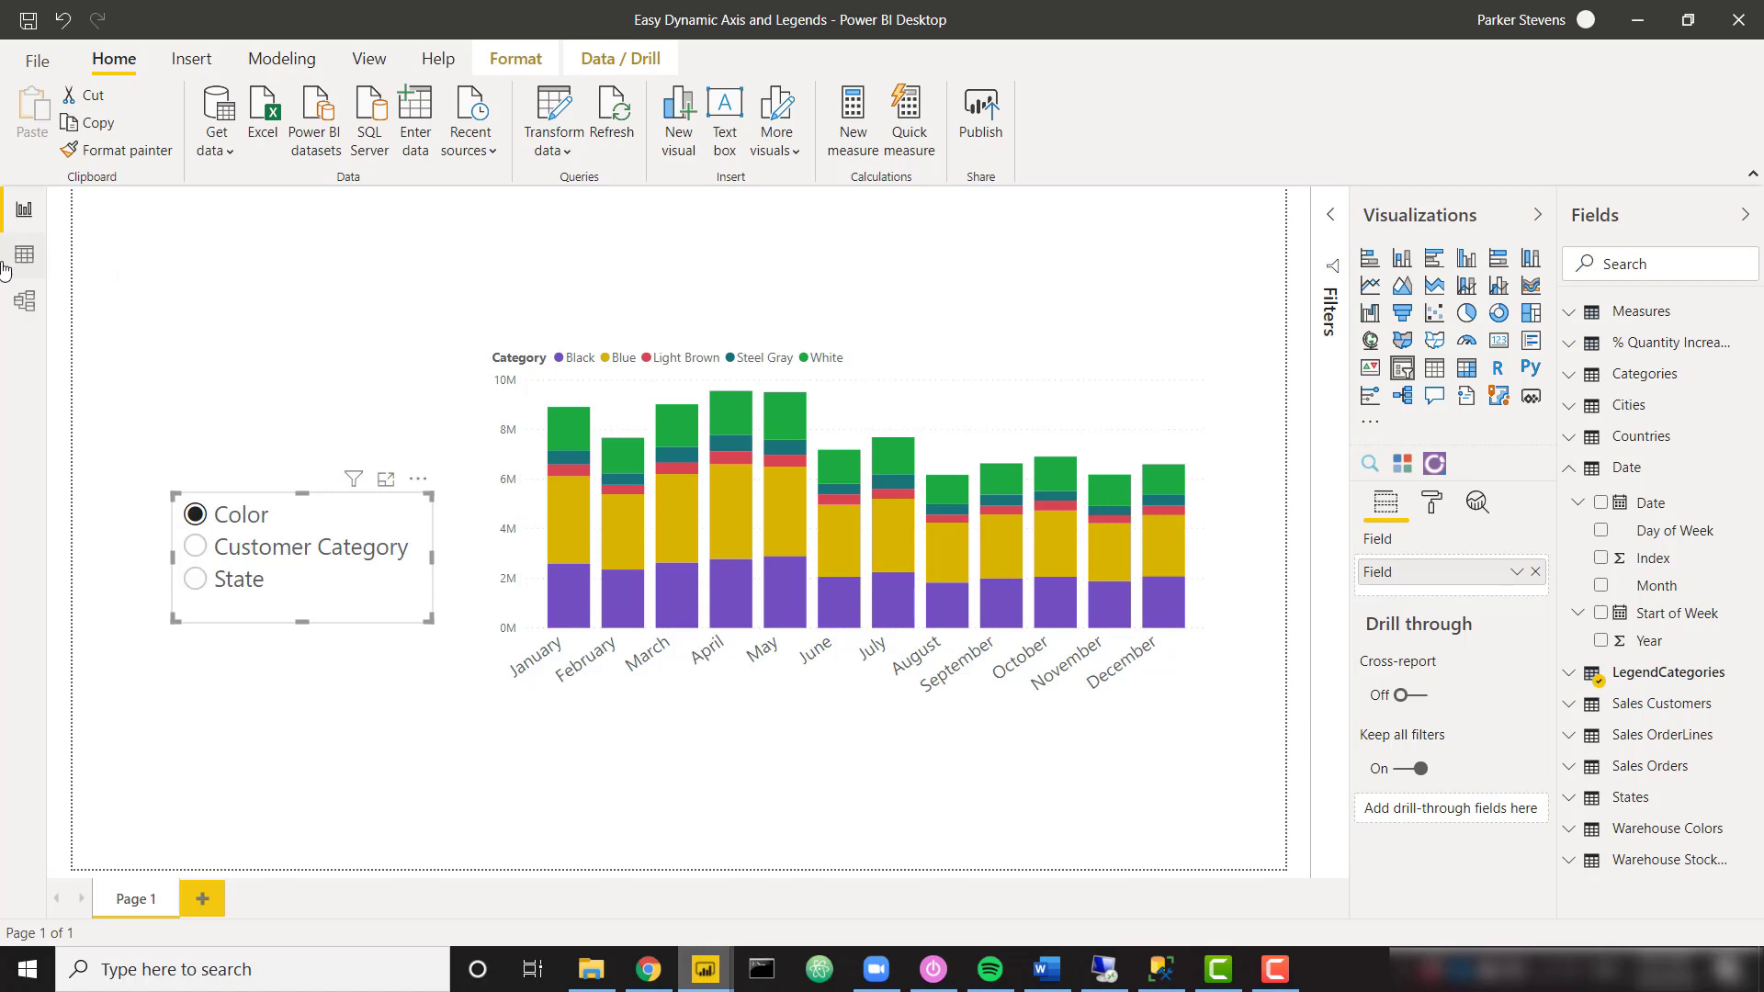
# - Switch to Model view, zoom out and reposition the LegendCategories table in the diagram
pyautogui.click(24, 301)
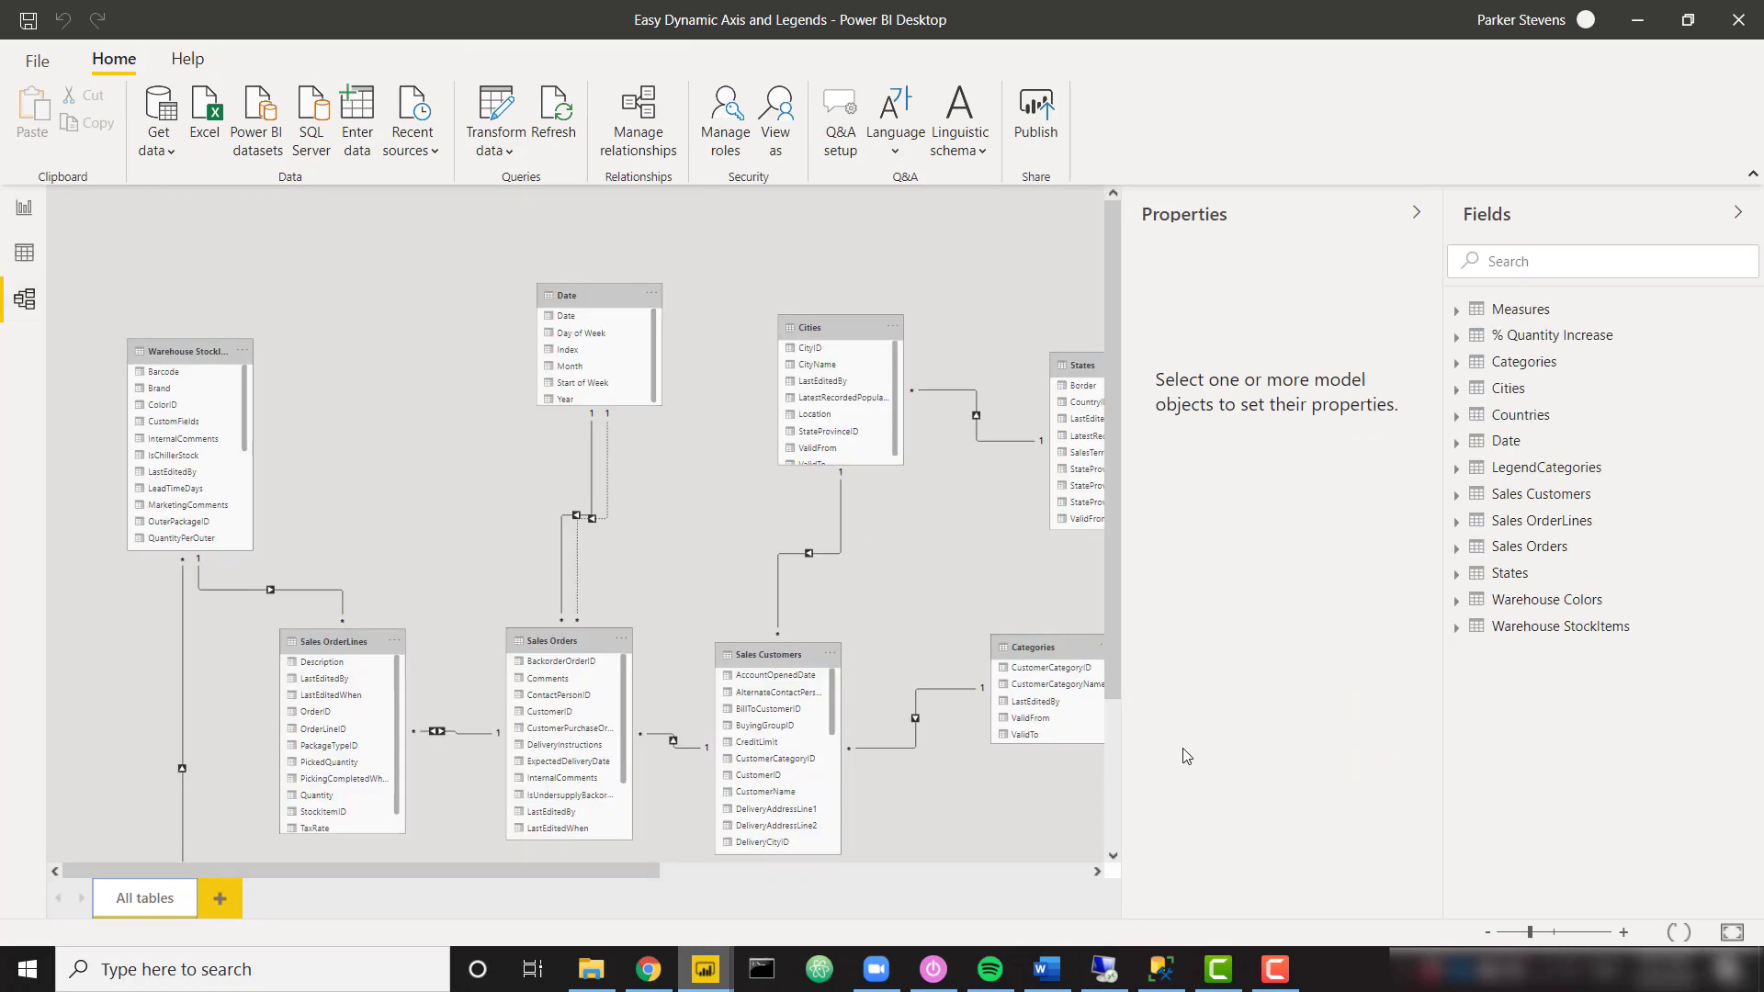
pyautogui.moveTo(1531, 934); pyautogui.dragTo(1520, 934)
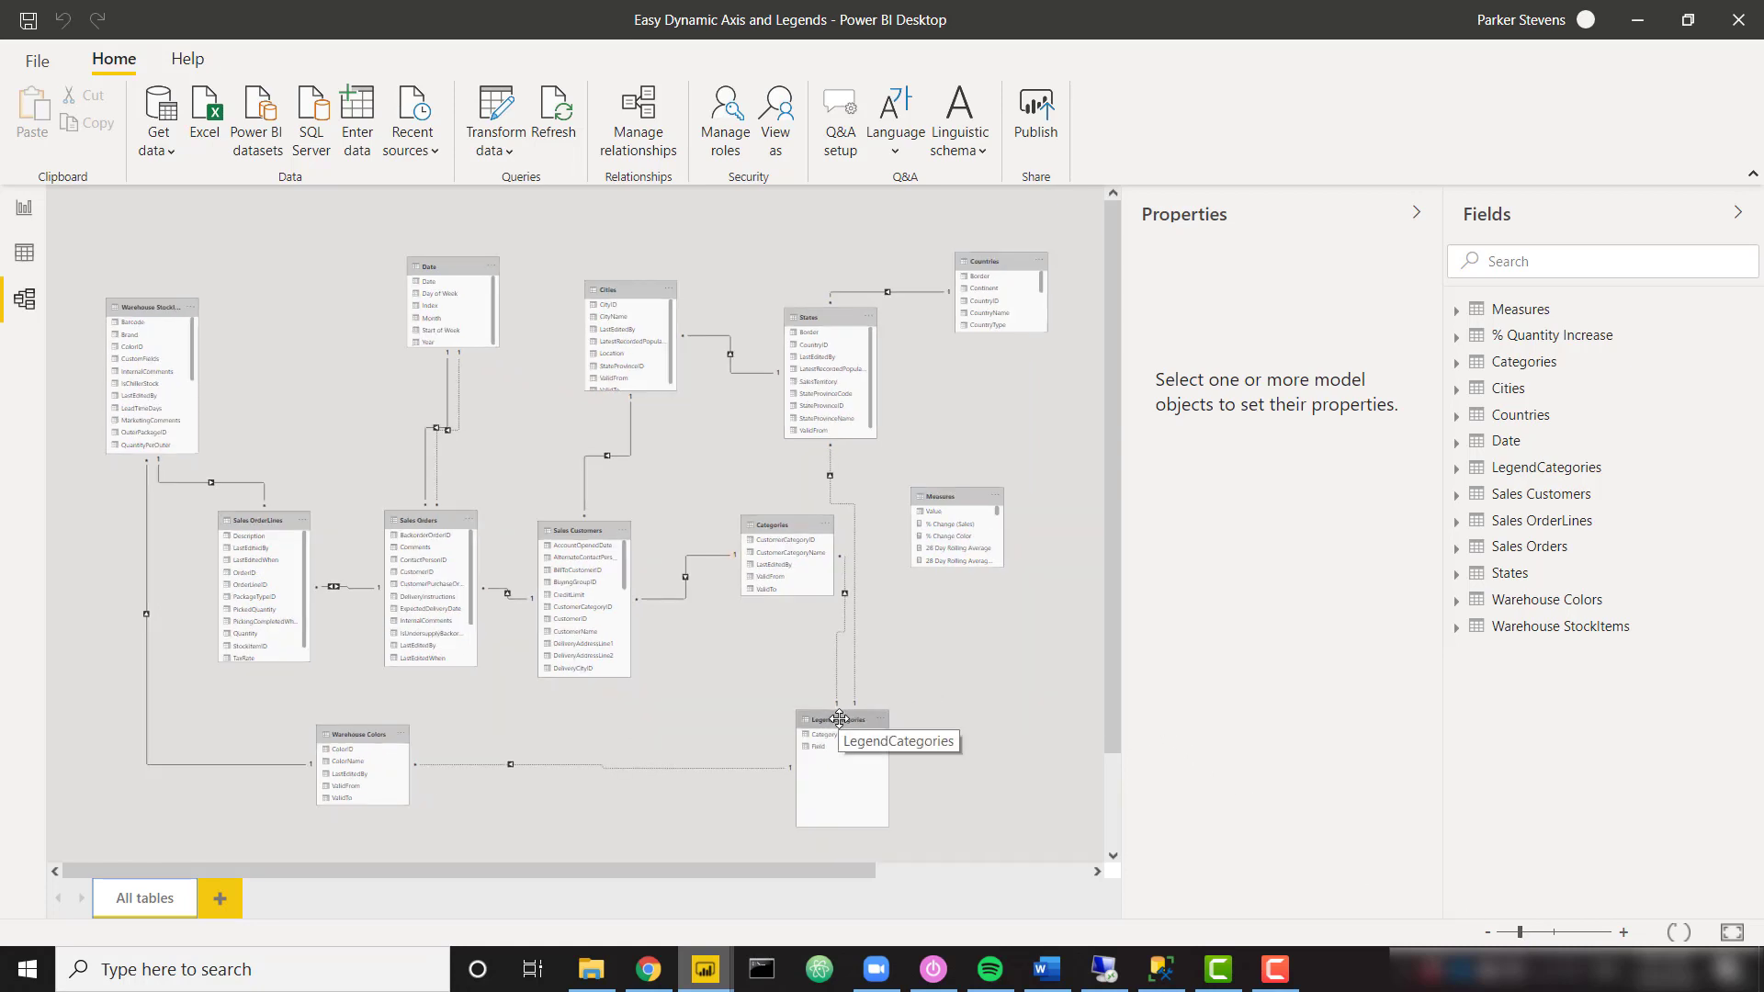
pyautogui.moveTo(840, 719)
pyautogui.mouseDown()
pyautogui.moveTo(953, 661)
pyautogui.moveTo(843, 702)
pyautogui.mouseUp()
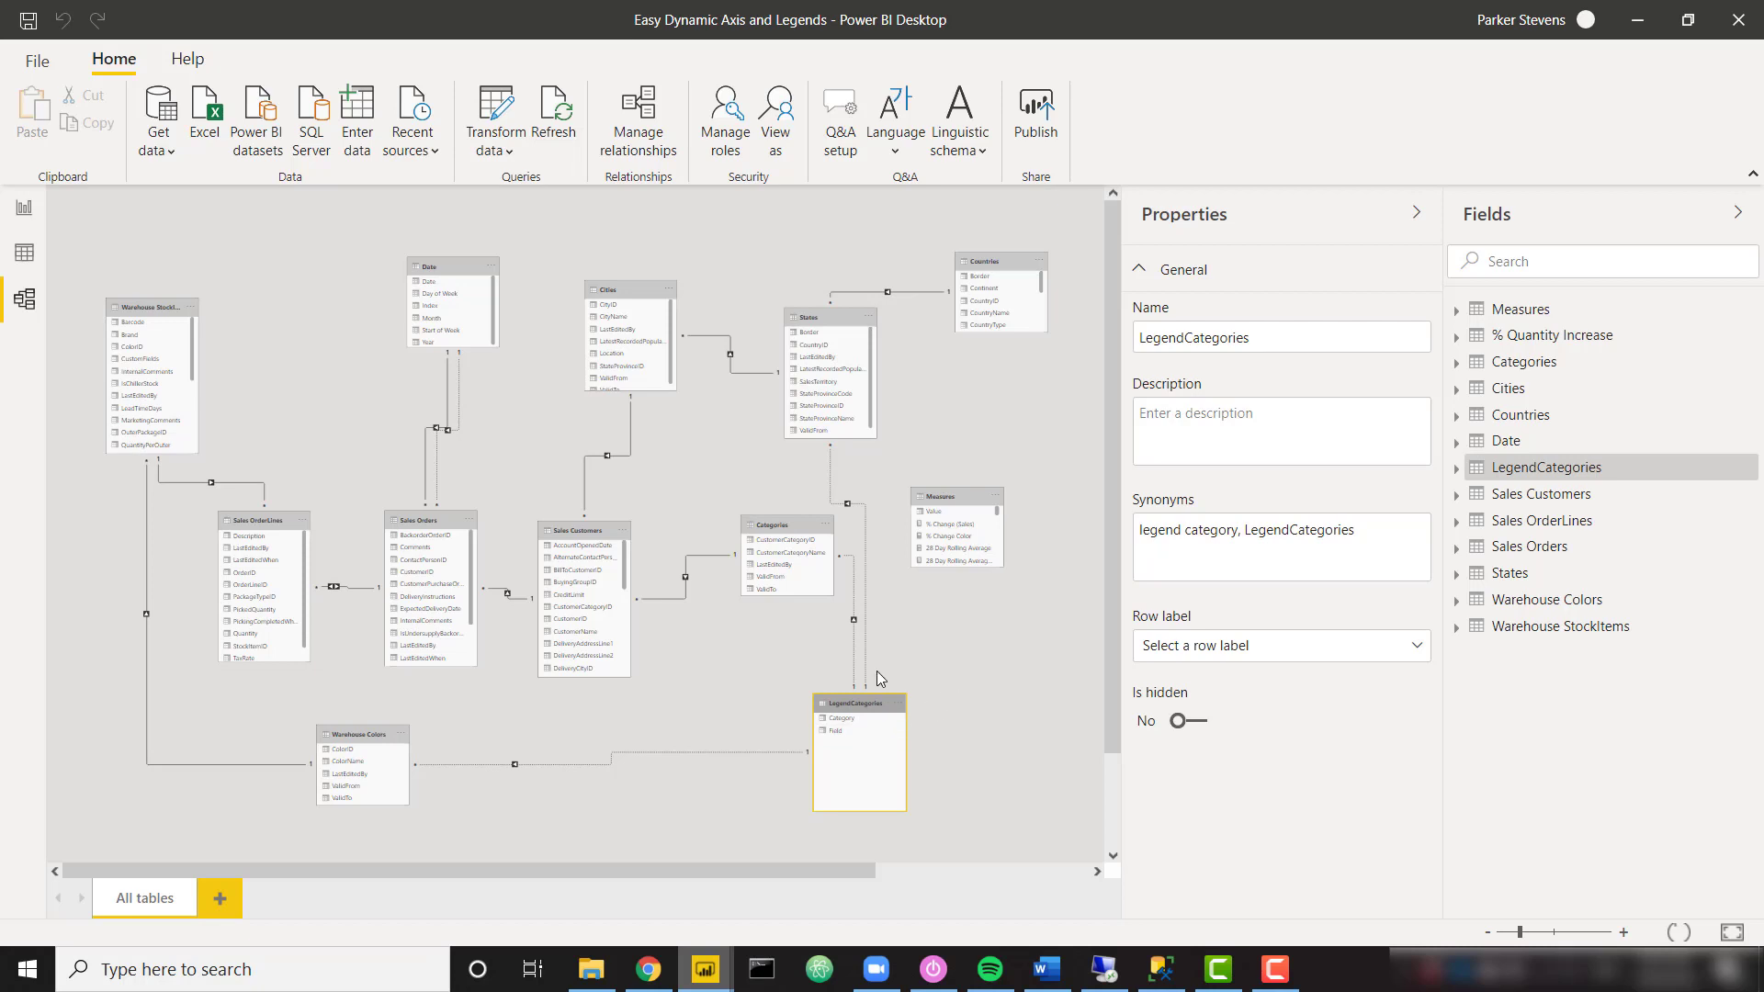
# - Show LegendCategories in Data view and highlight its Categories[CustomerCategoryName] SELECTCOLUMNS block
pyautogui.click(25, 246)
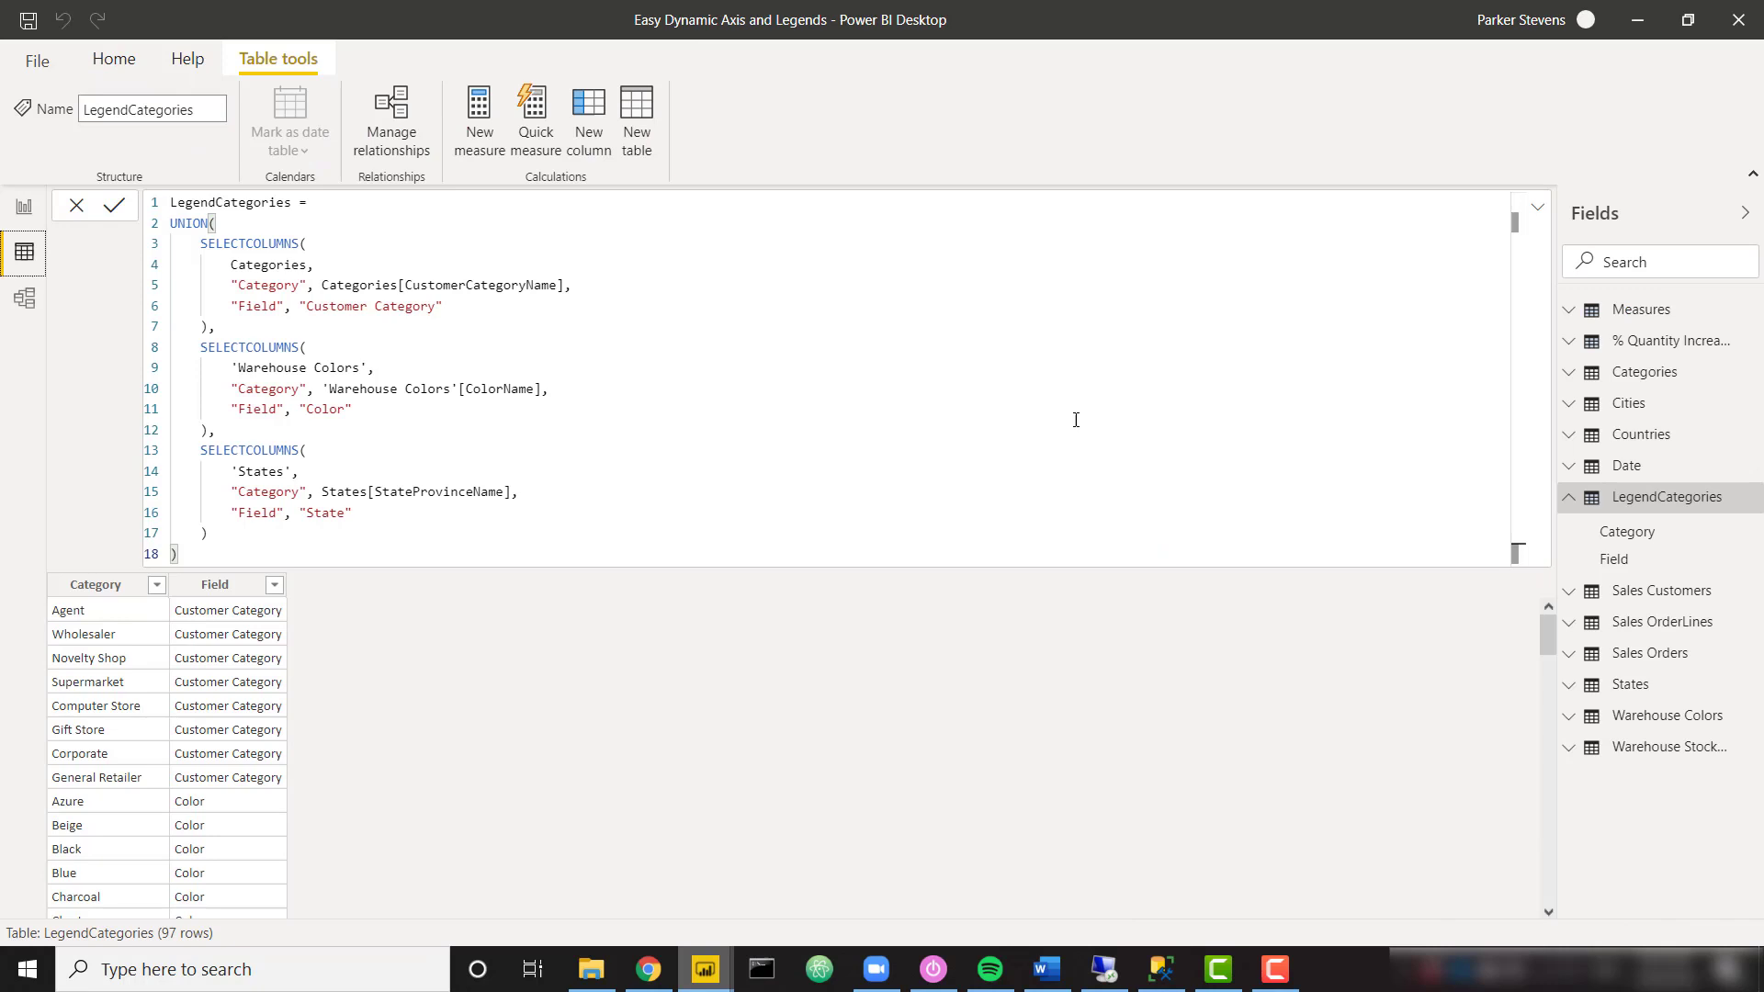
pyautogui.click(1667, 500)
pyautogui.moveTo(195, 246); pyautogui.dragTo(209, 327)
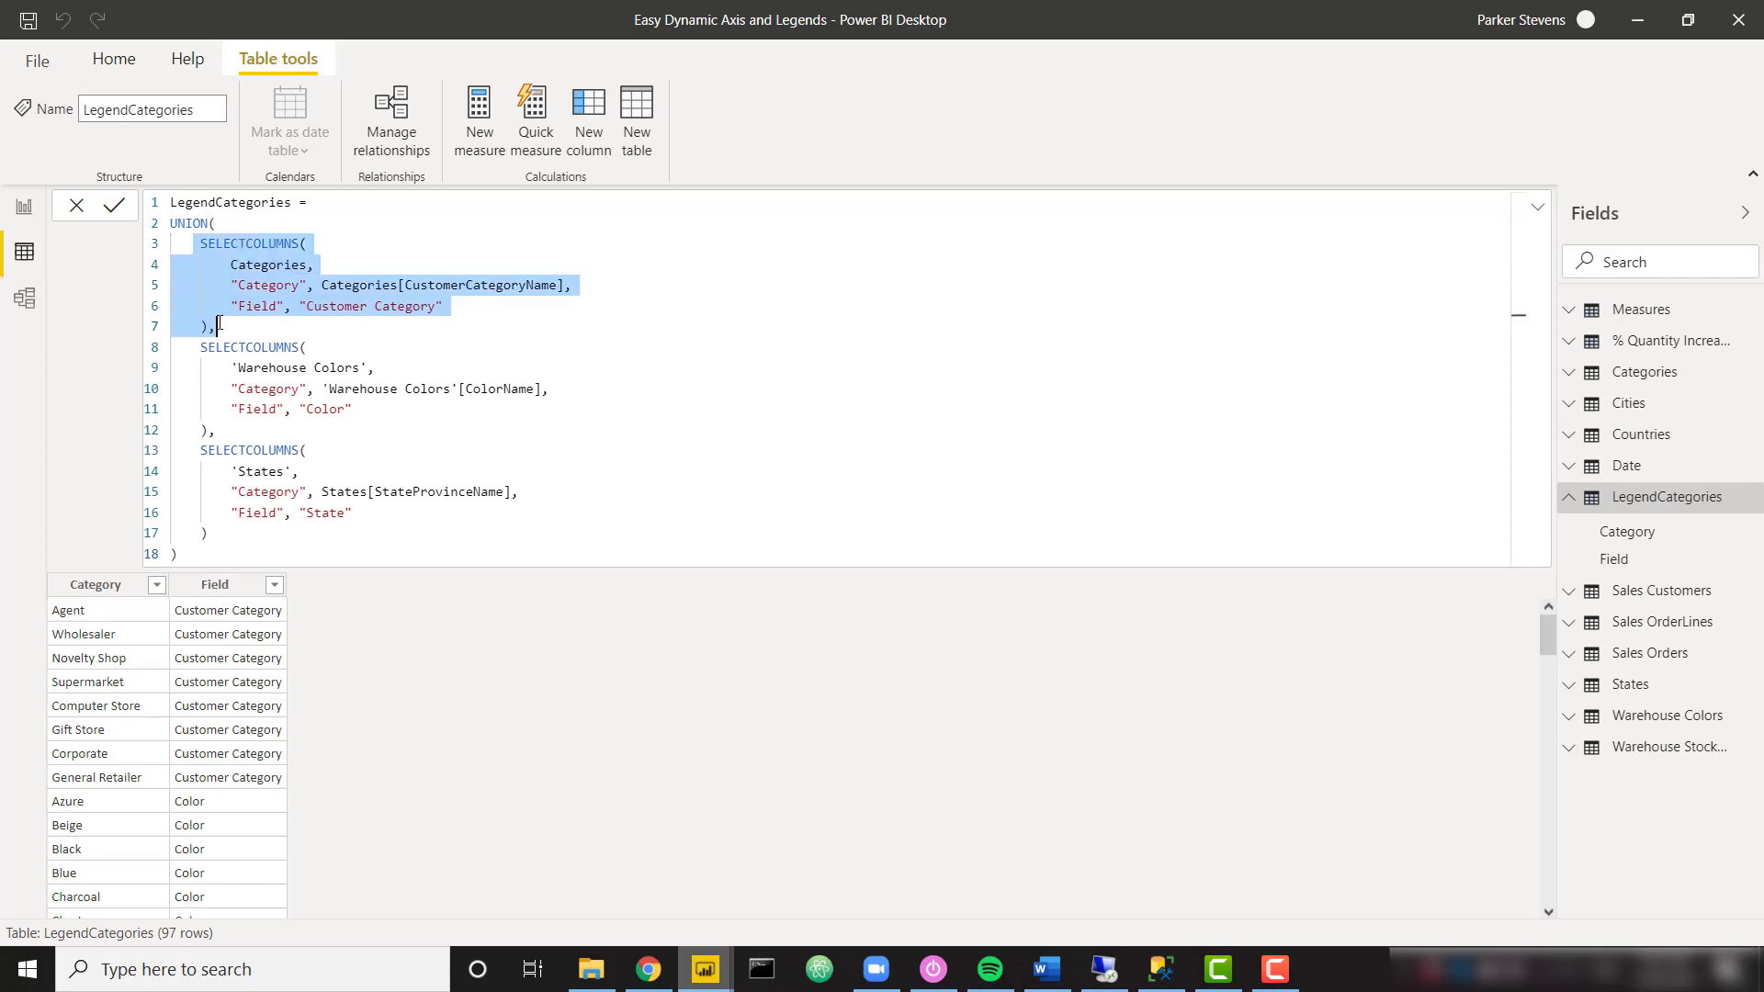
pyautogui.click(293, 266)
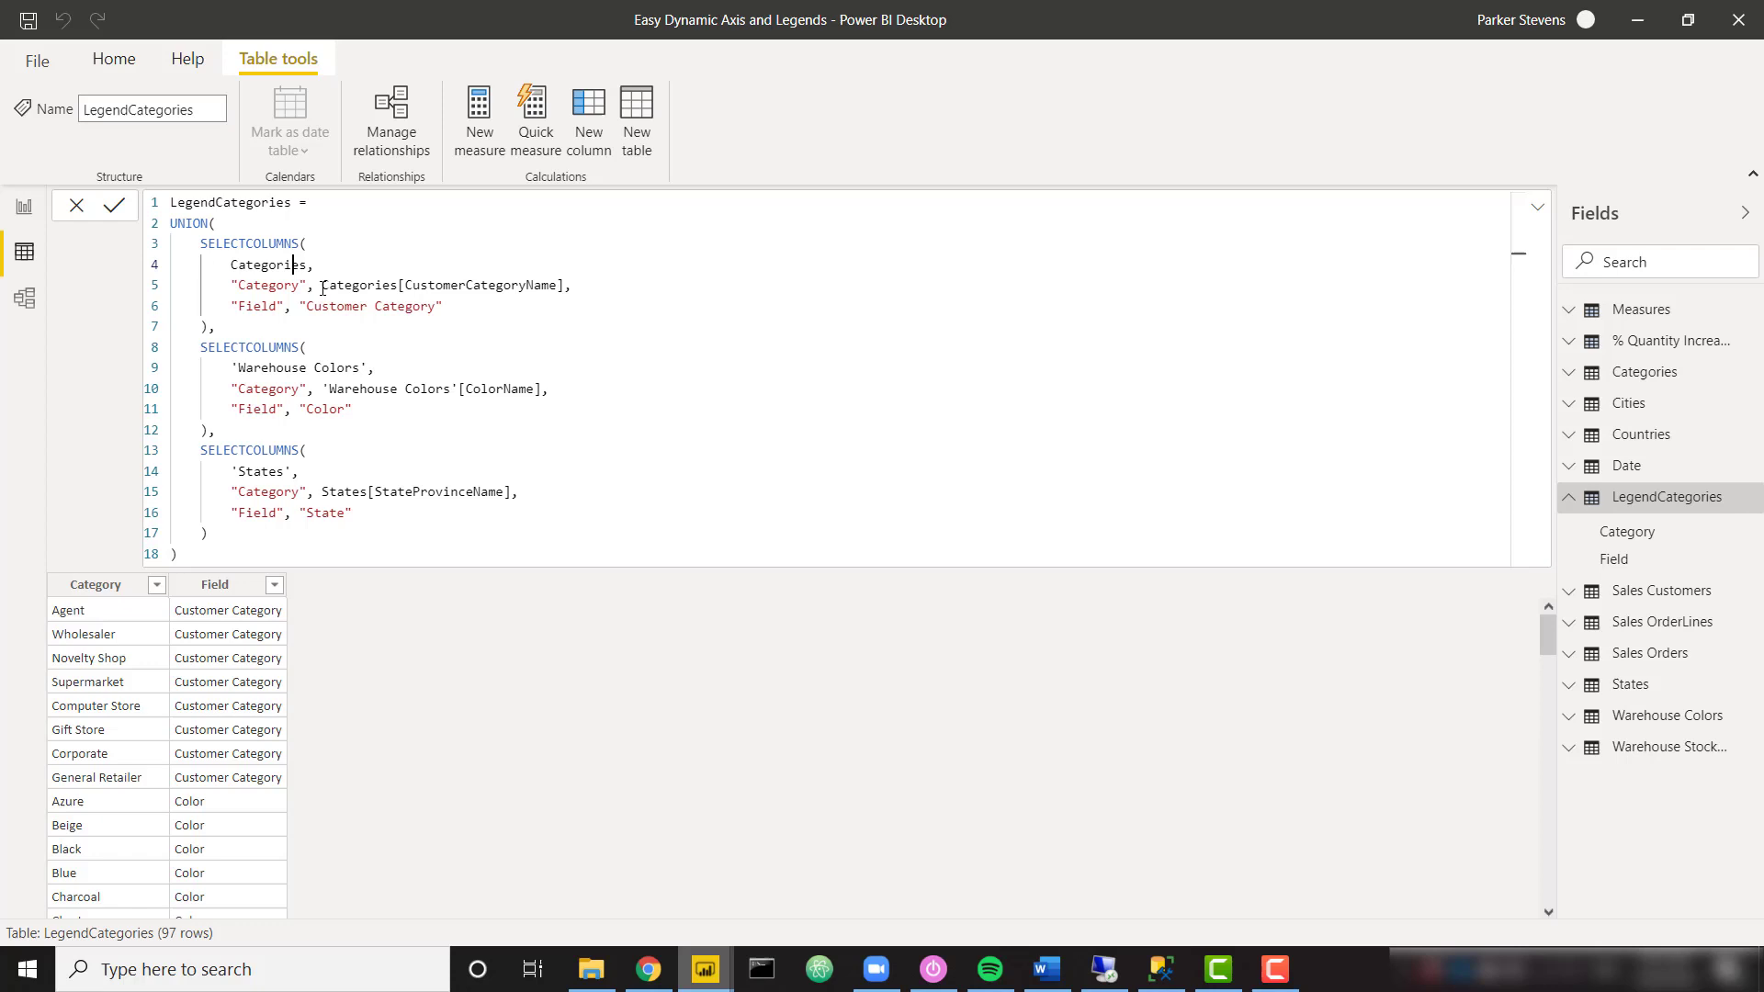
pyautogui.moveTo(322, 289); pyautogui.dragTo(566, 296)
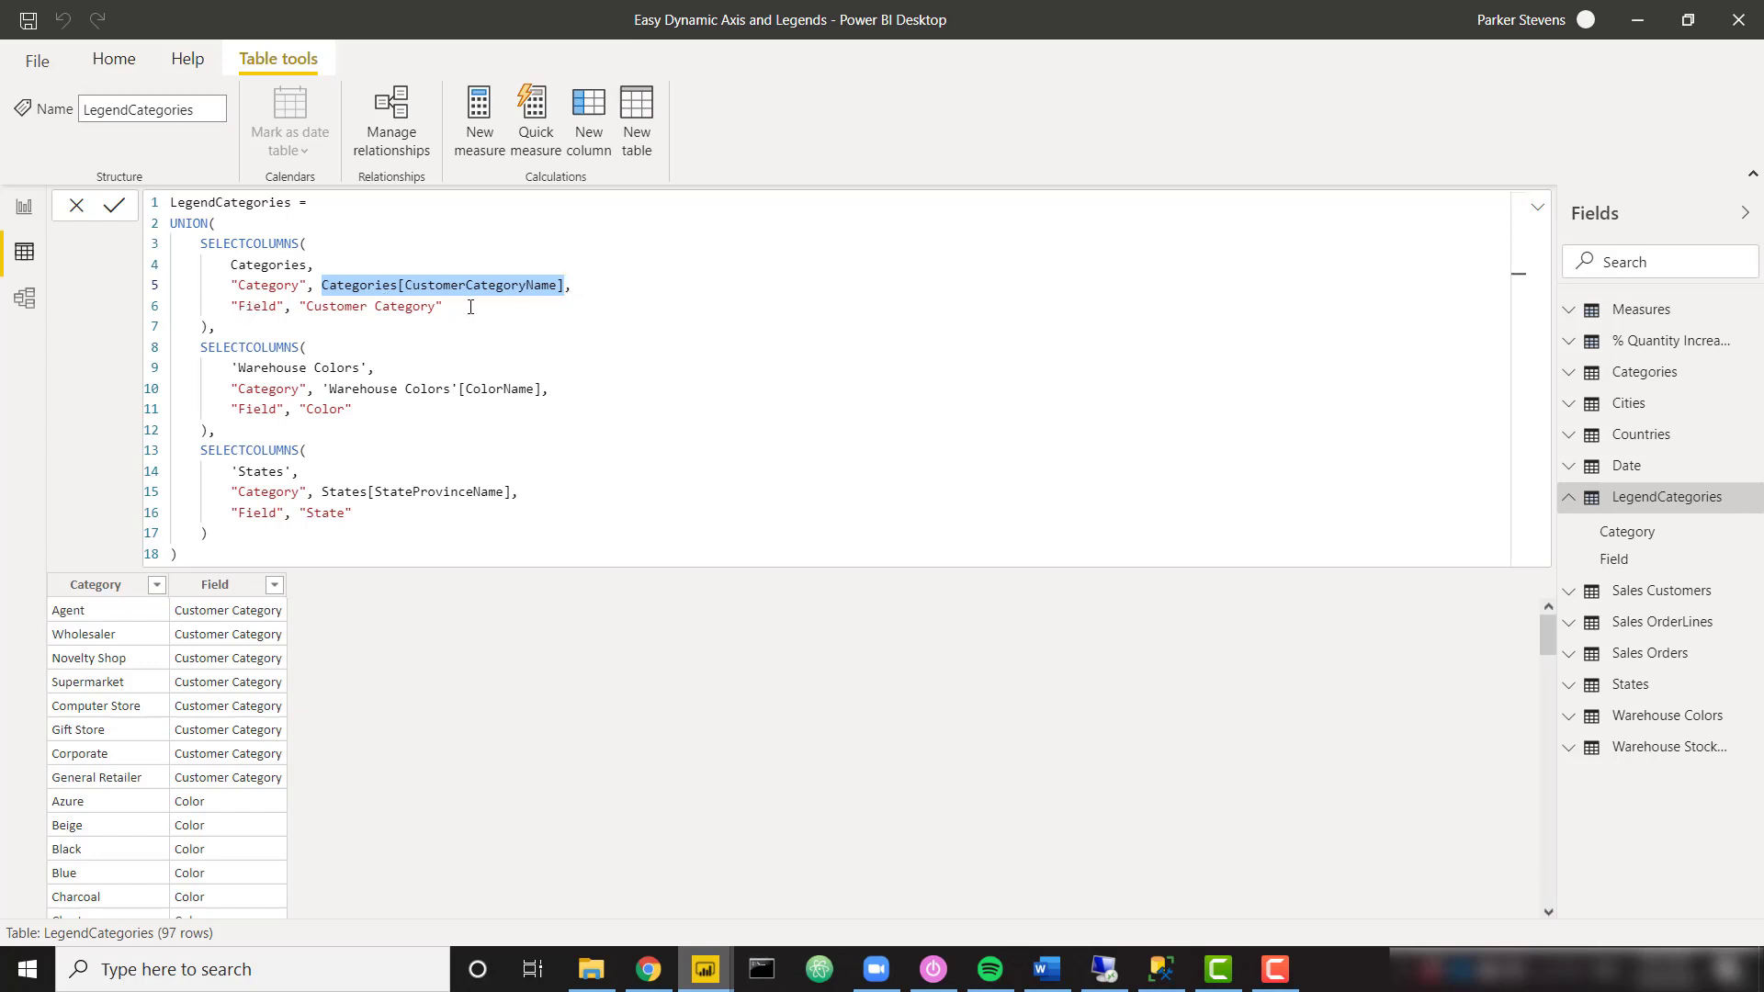
# - Filter the Field column to show only Customer Category rows
pyautogui.click(274, 586)
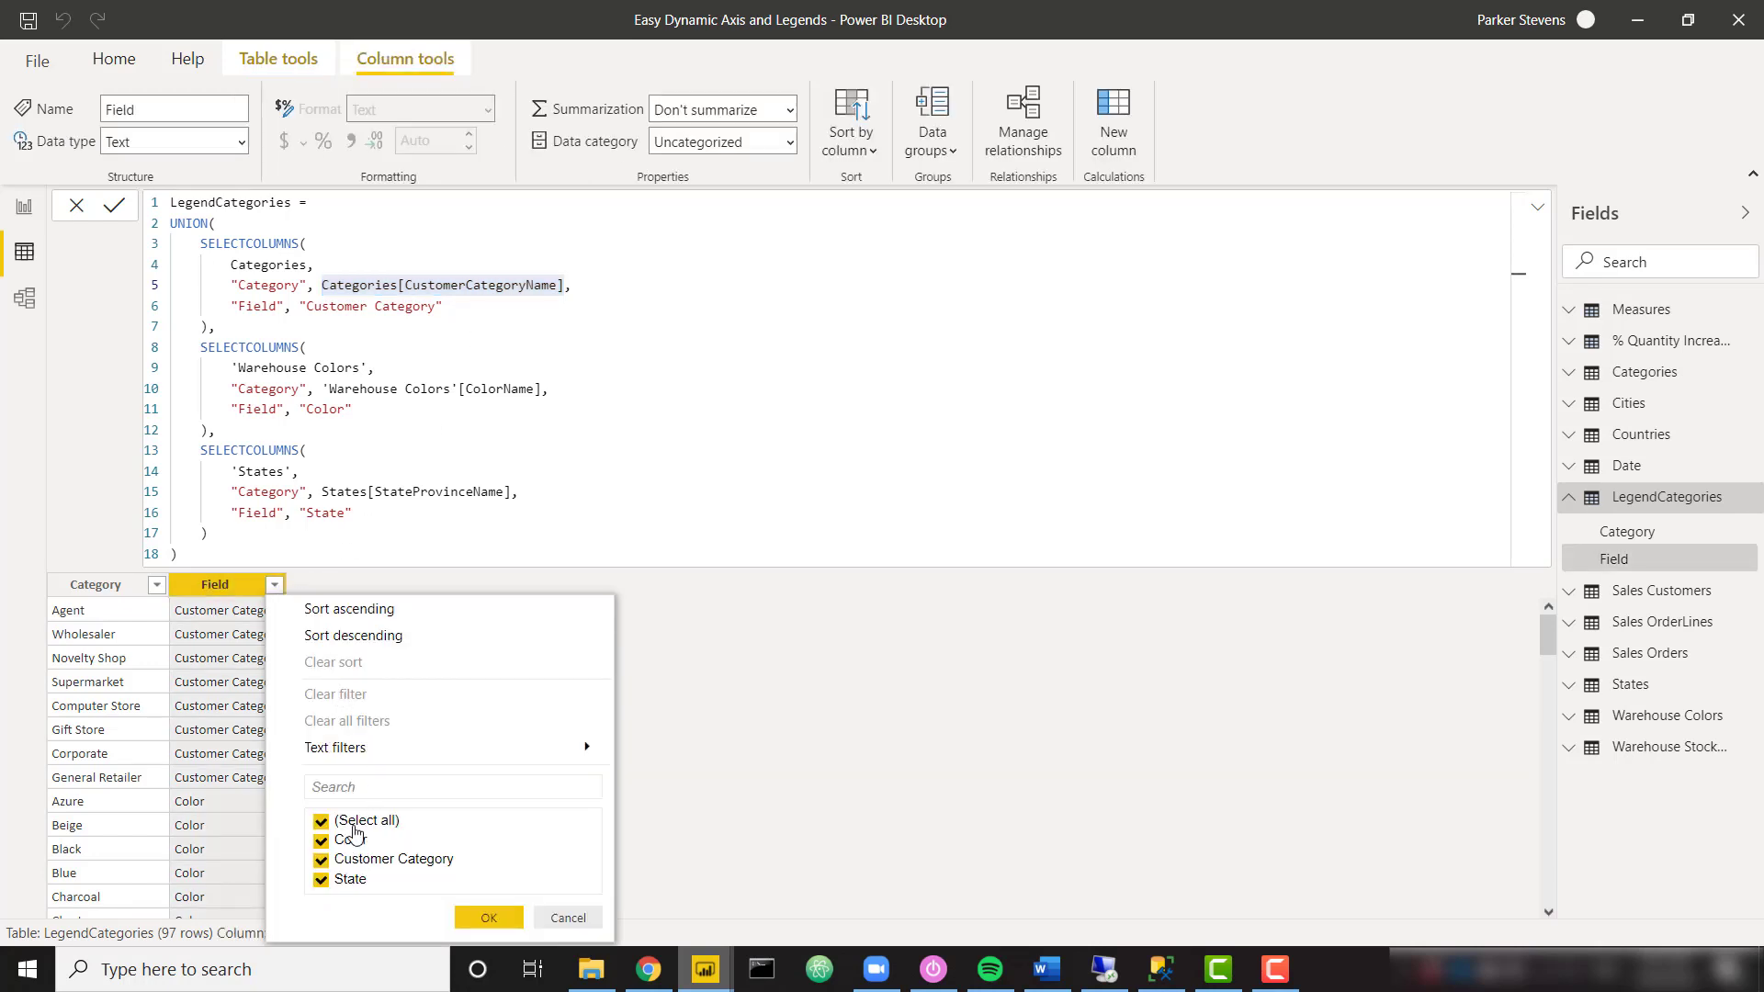
pyautogui.click(353, 821)
pyautogui.click(355, 859)
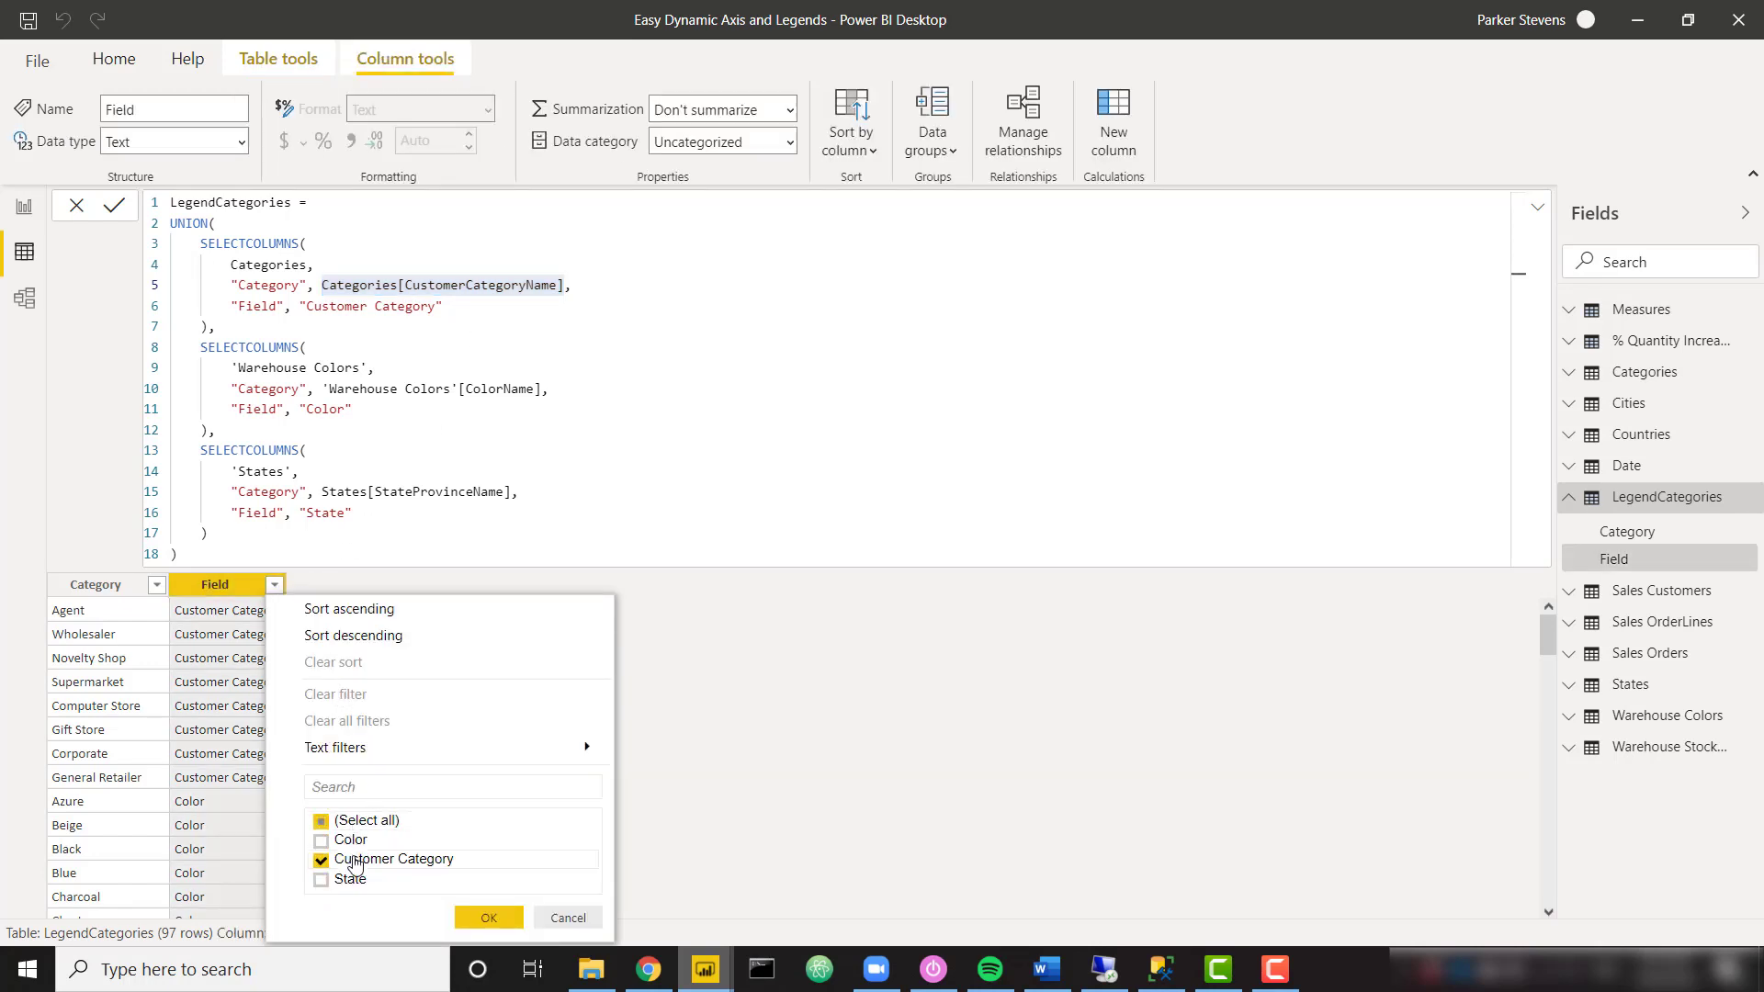
pyautogui.click(487, 918)
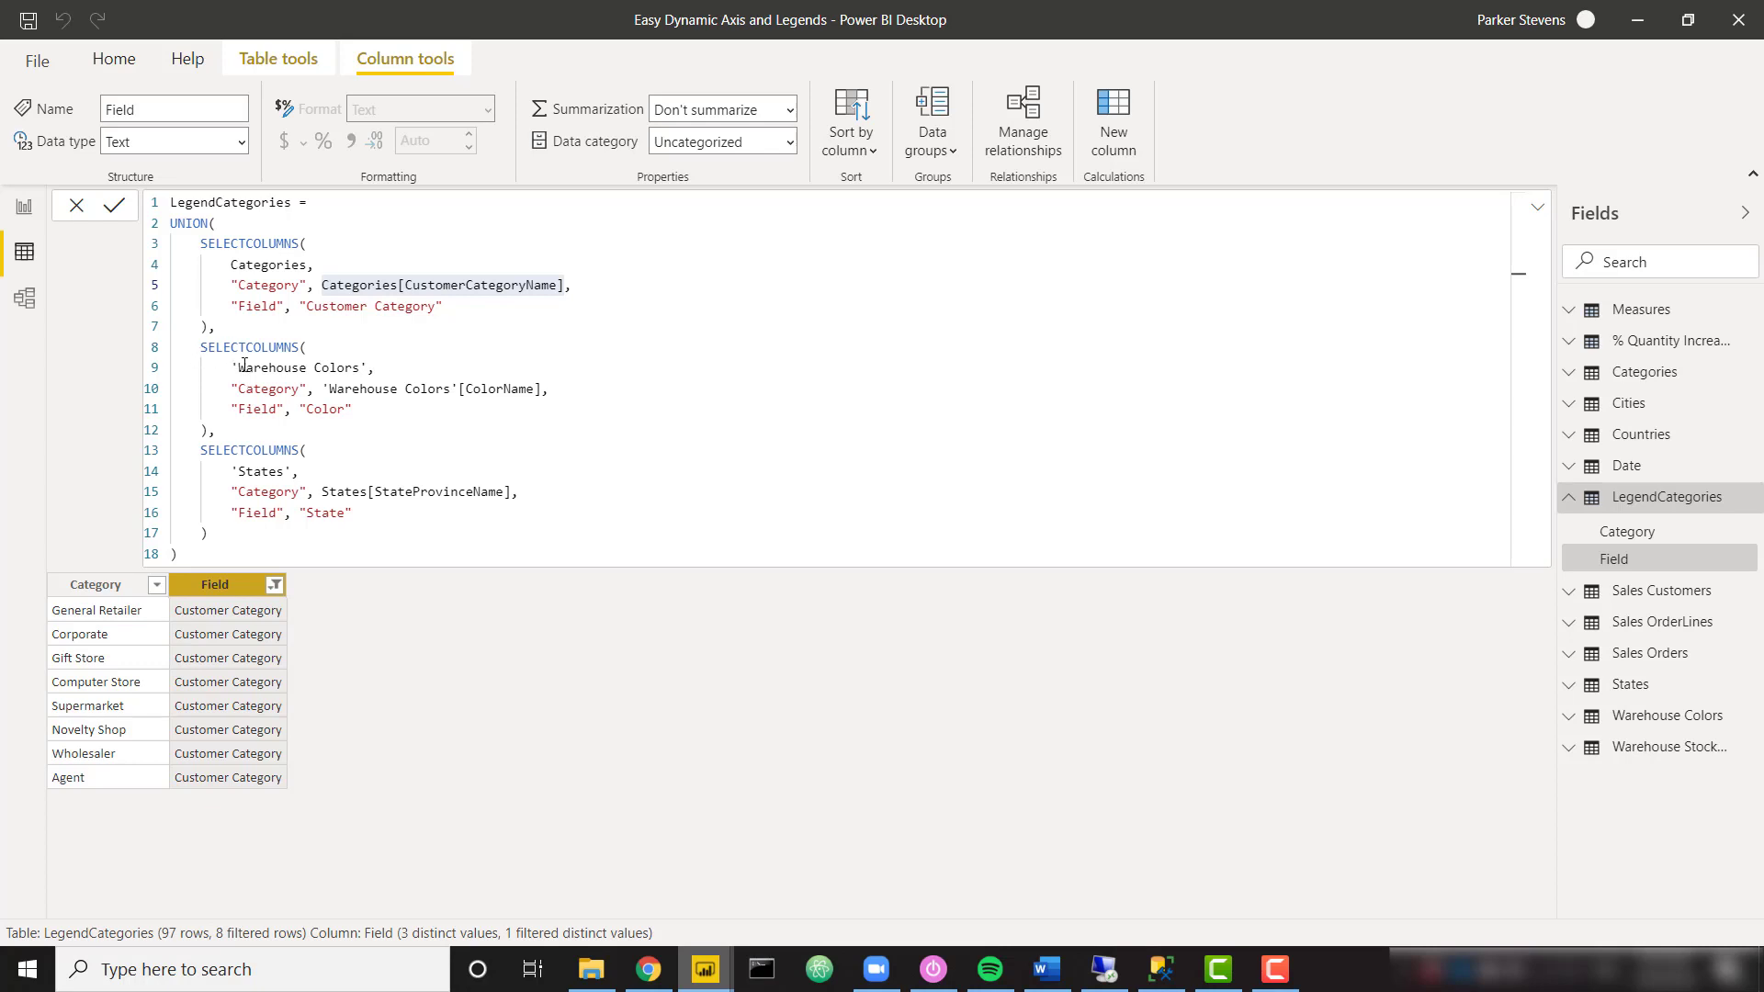
# - Highlight the 'Warehouse Colors'[ColorName] part of the UNION formula
pyautogui.moveTo(238, 367); pyautogui.dragTo(362, 367)
pyautogui.hotkey('shift', 'Right')
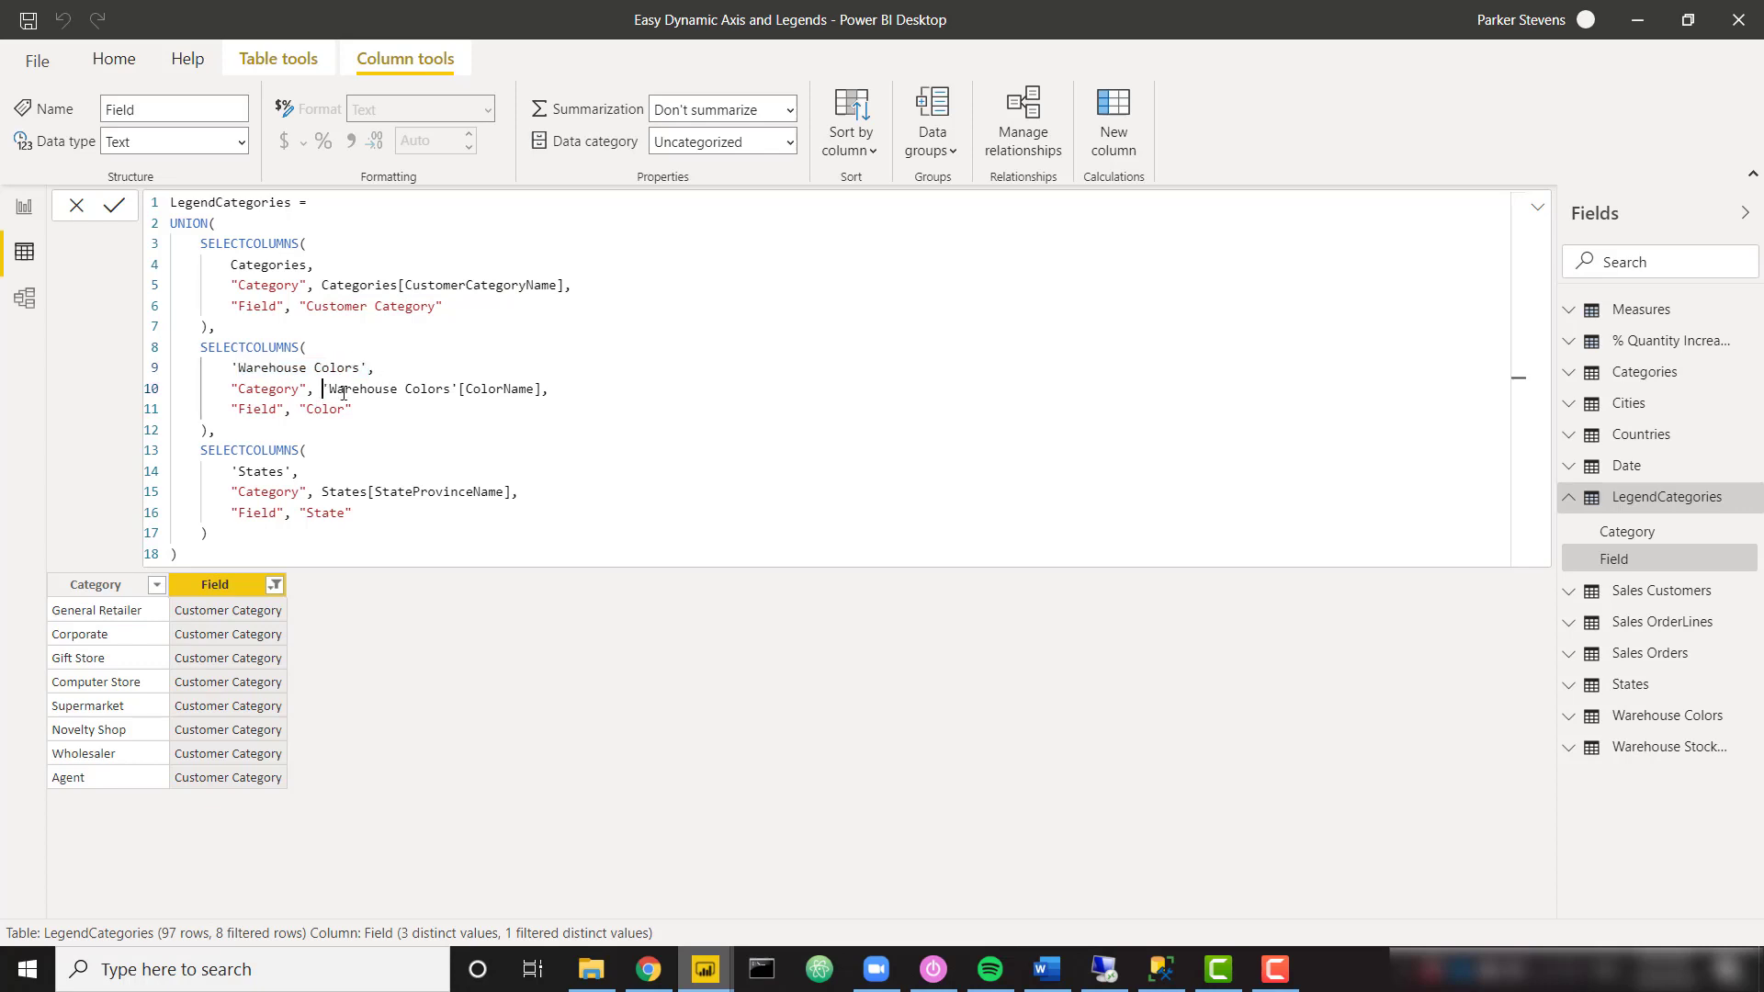
pyautogui.moveTo(323, 390); pyautogui.dragTo(555, 389)
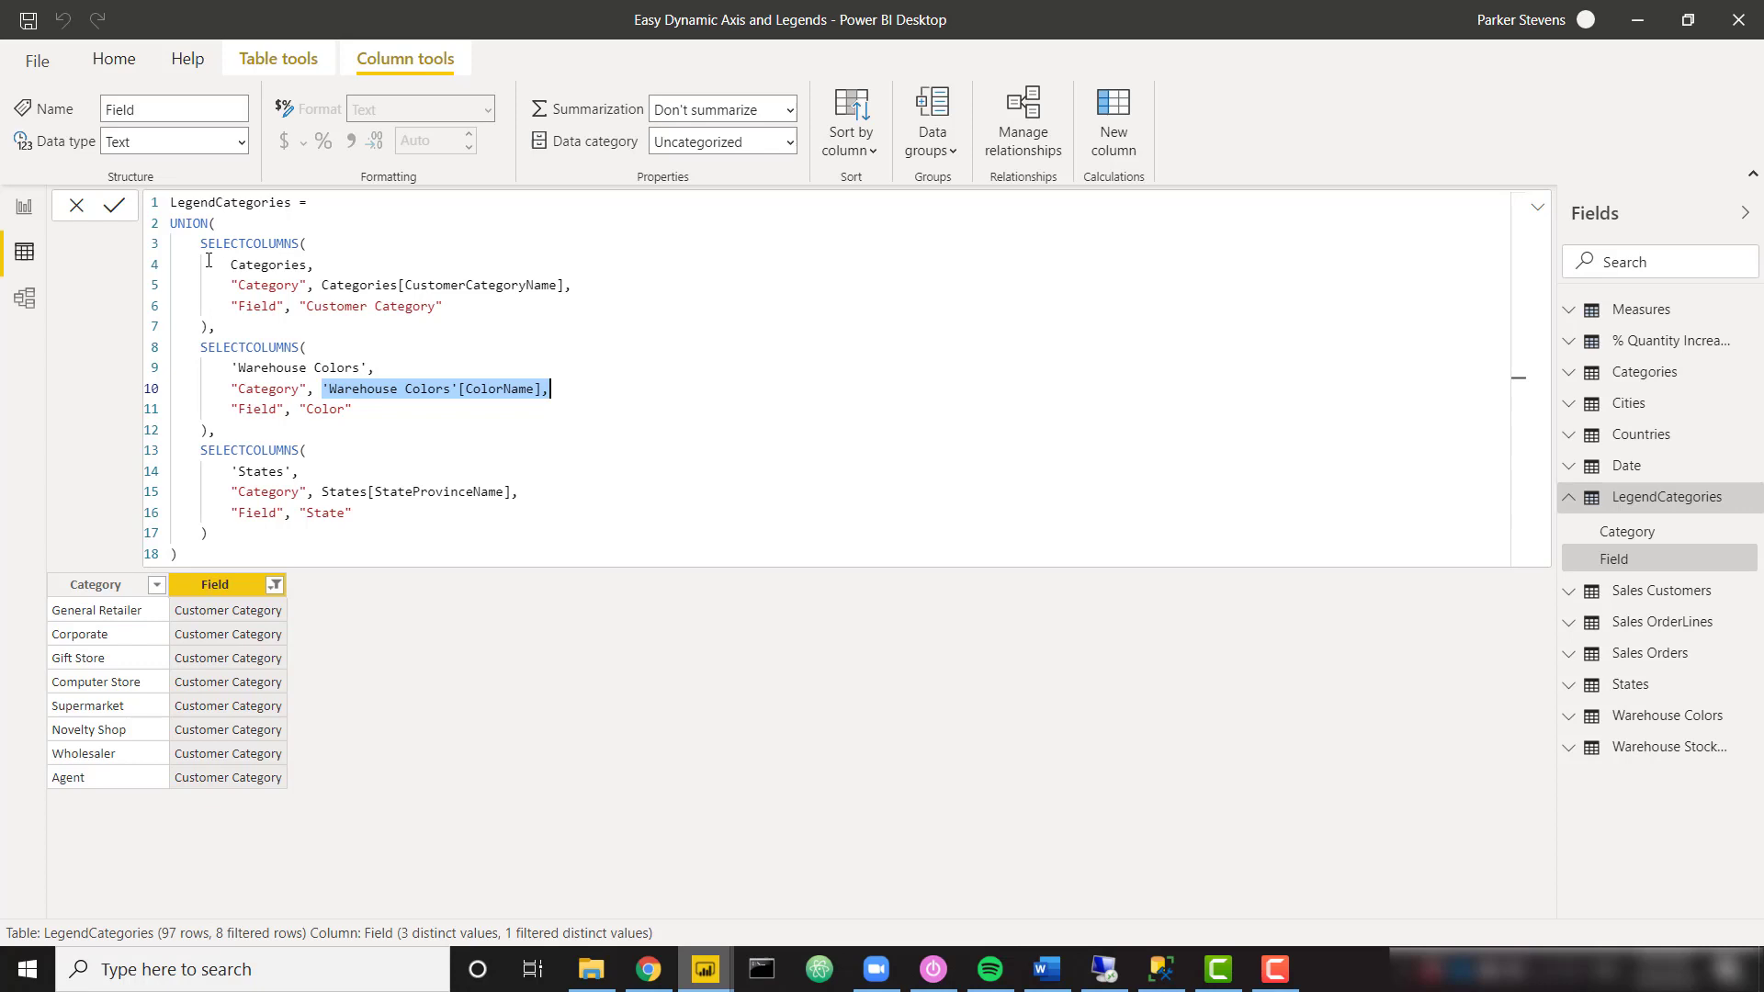
# - Clear the Field filter and scroll through all LegendCategories rows
pyautogui.click(275, 584)
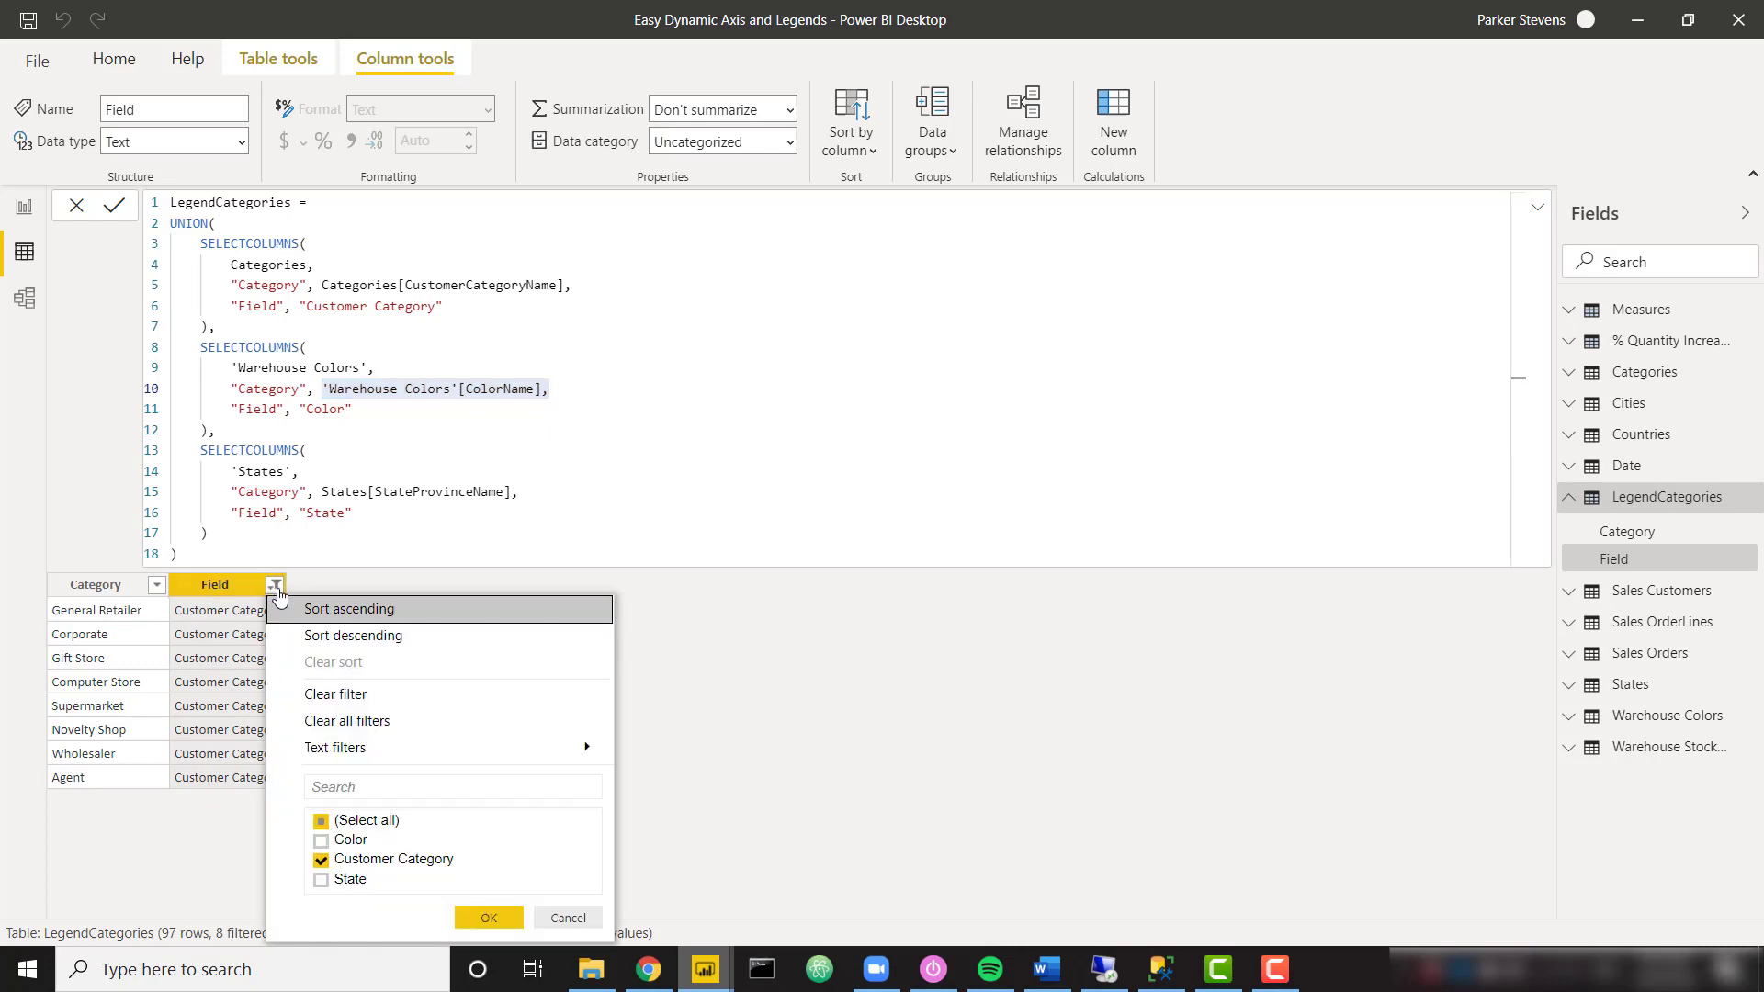
pyautogui.click(331, 720)
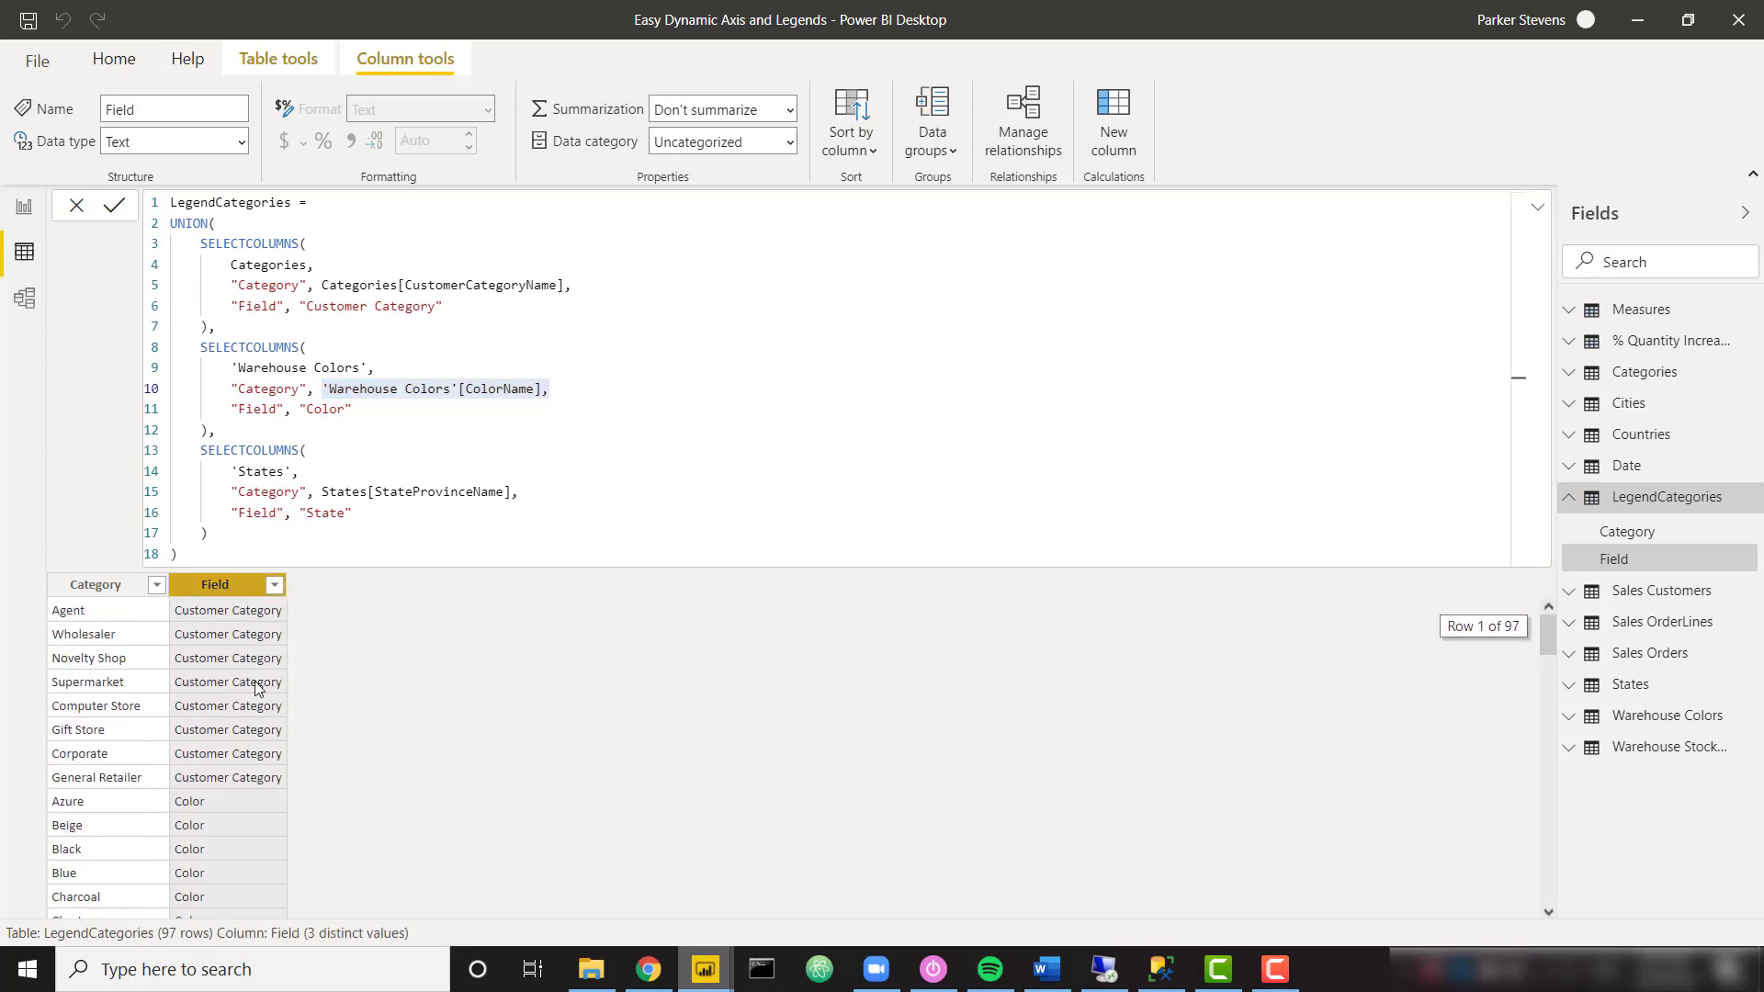
pyautogui.scroll(-2, 288, 791)
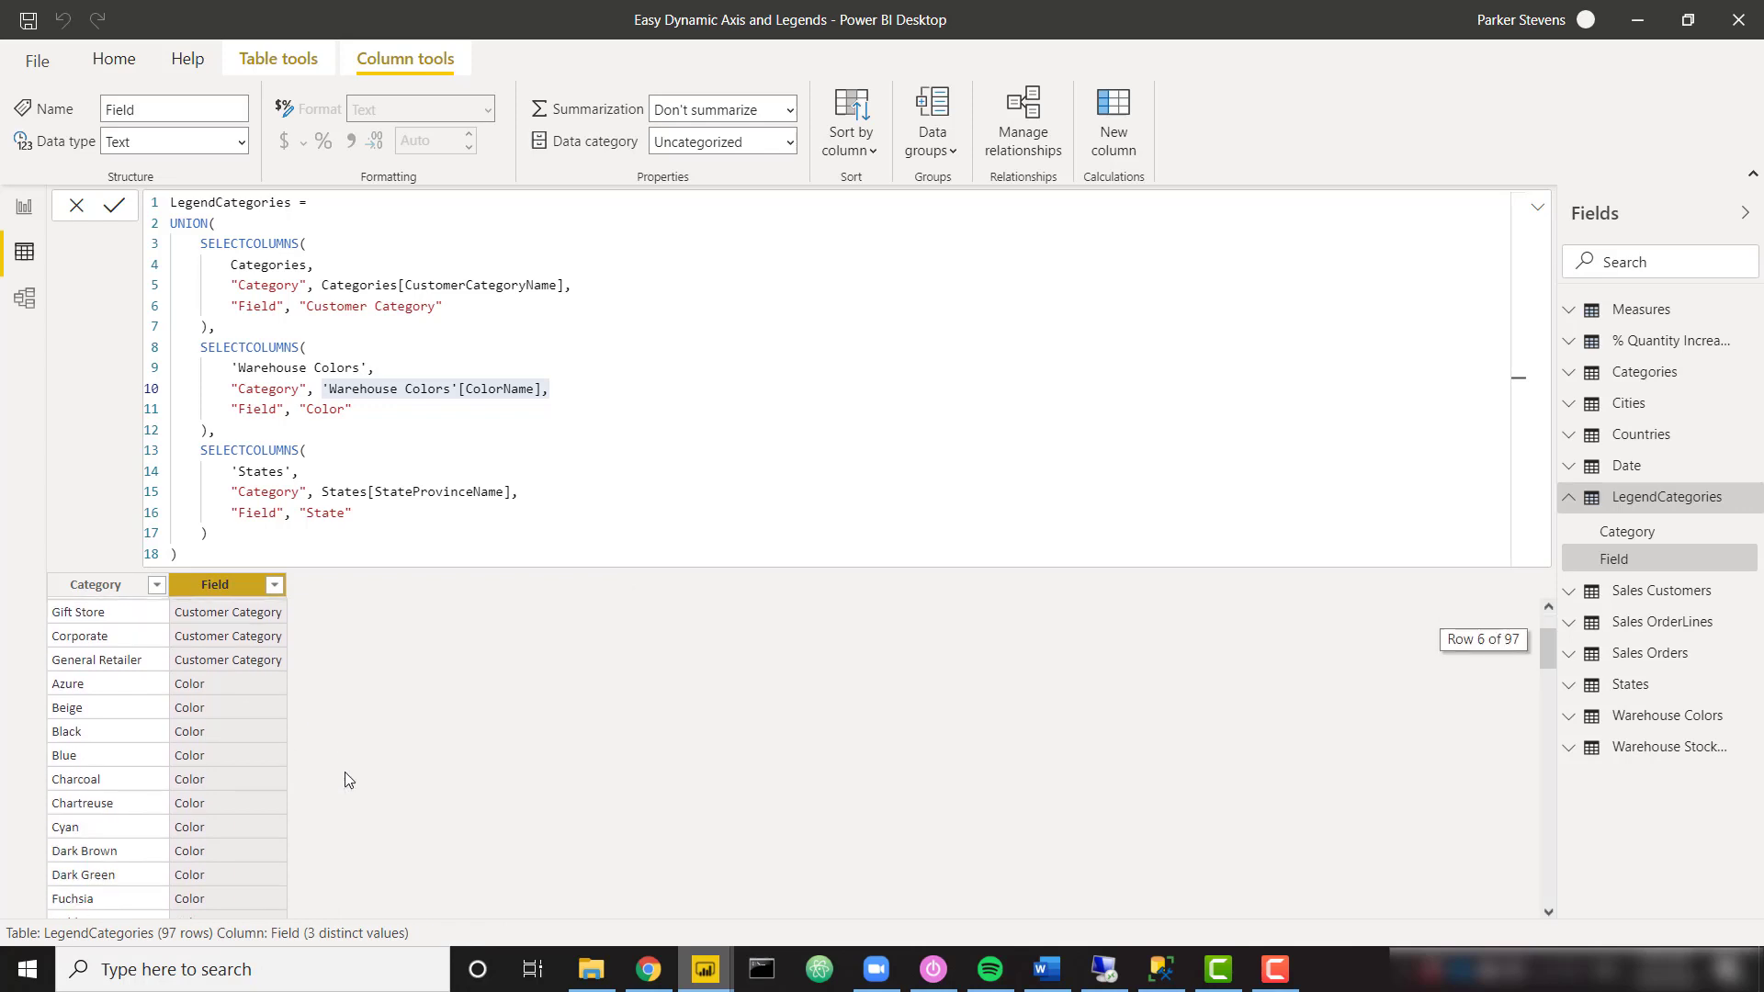
pyautogui.scroll(-20, 202, 815)
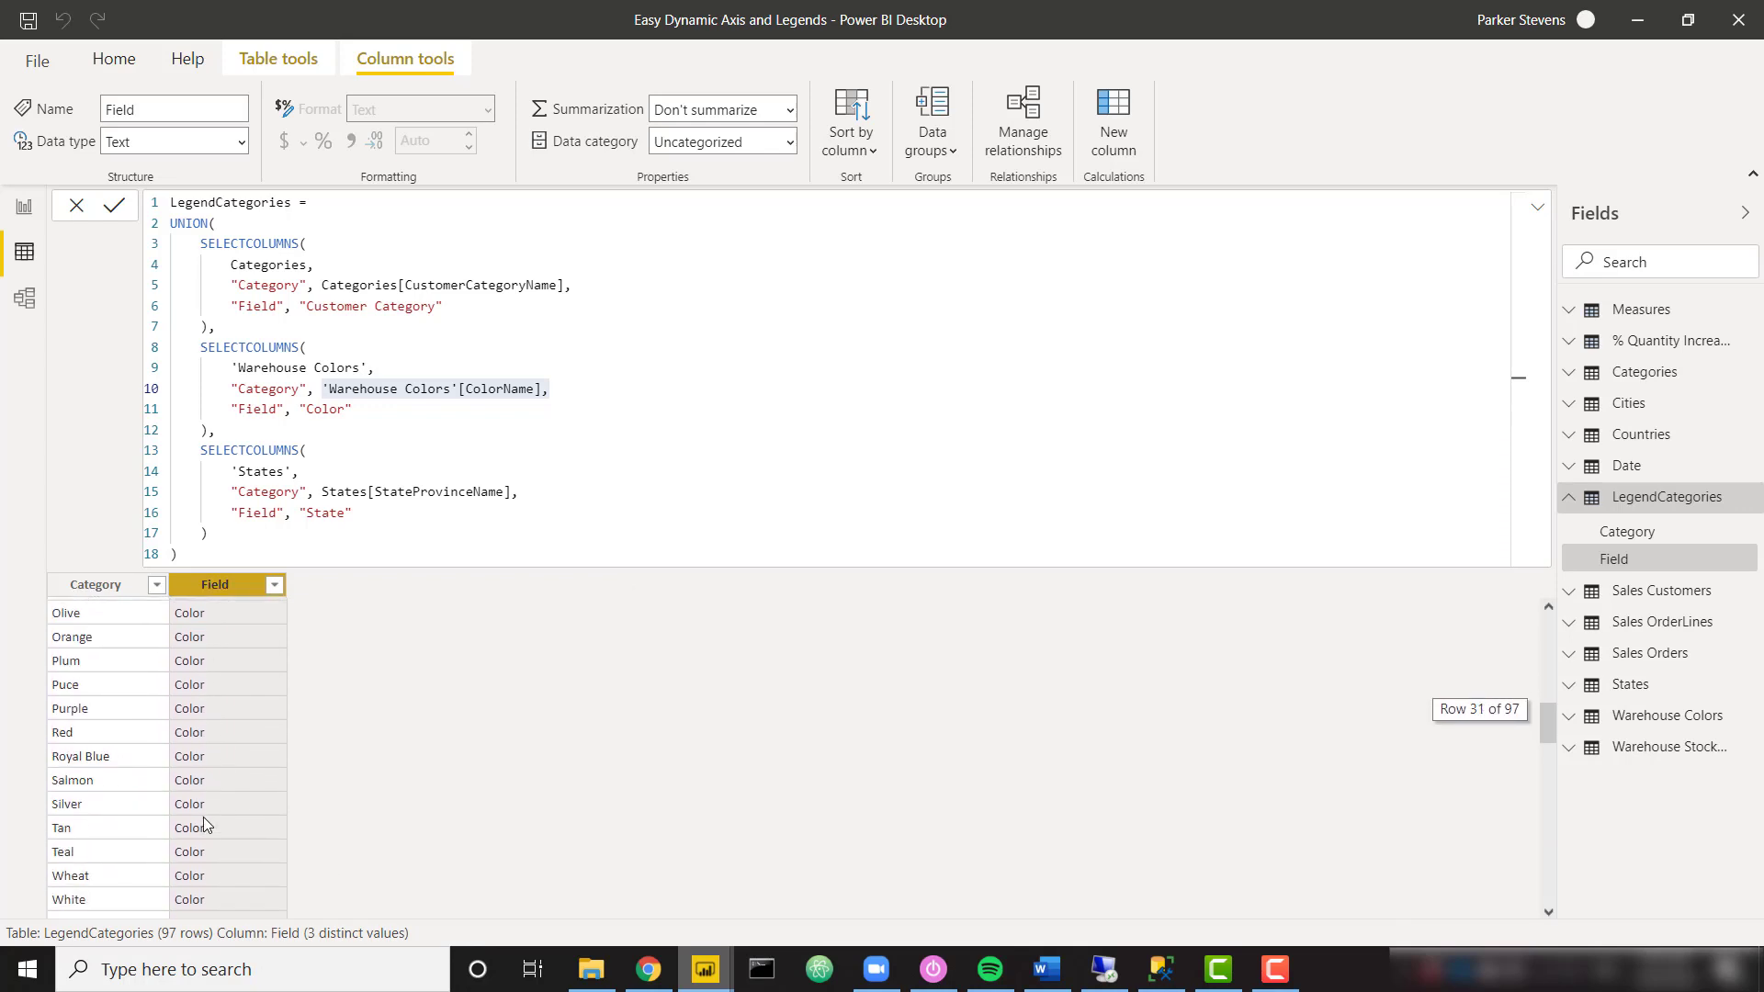
pyautogui.scroll(4, 202, 818)
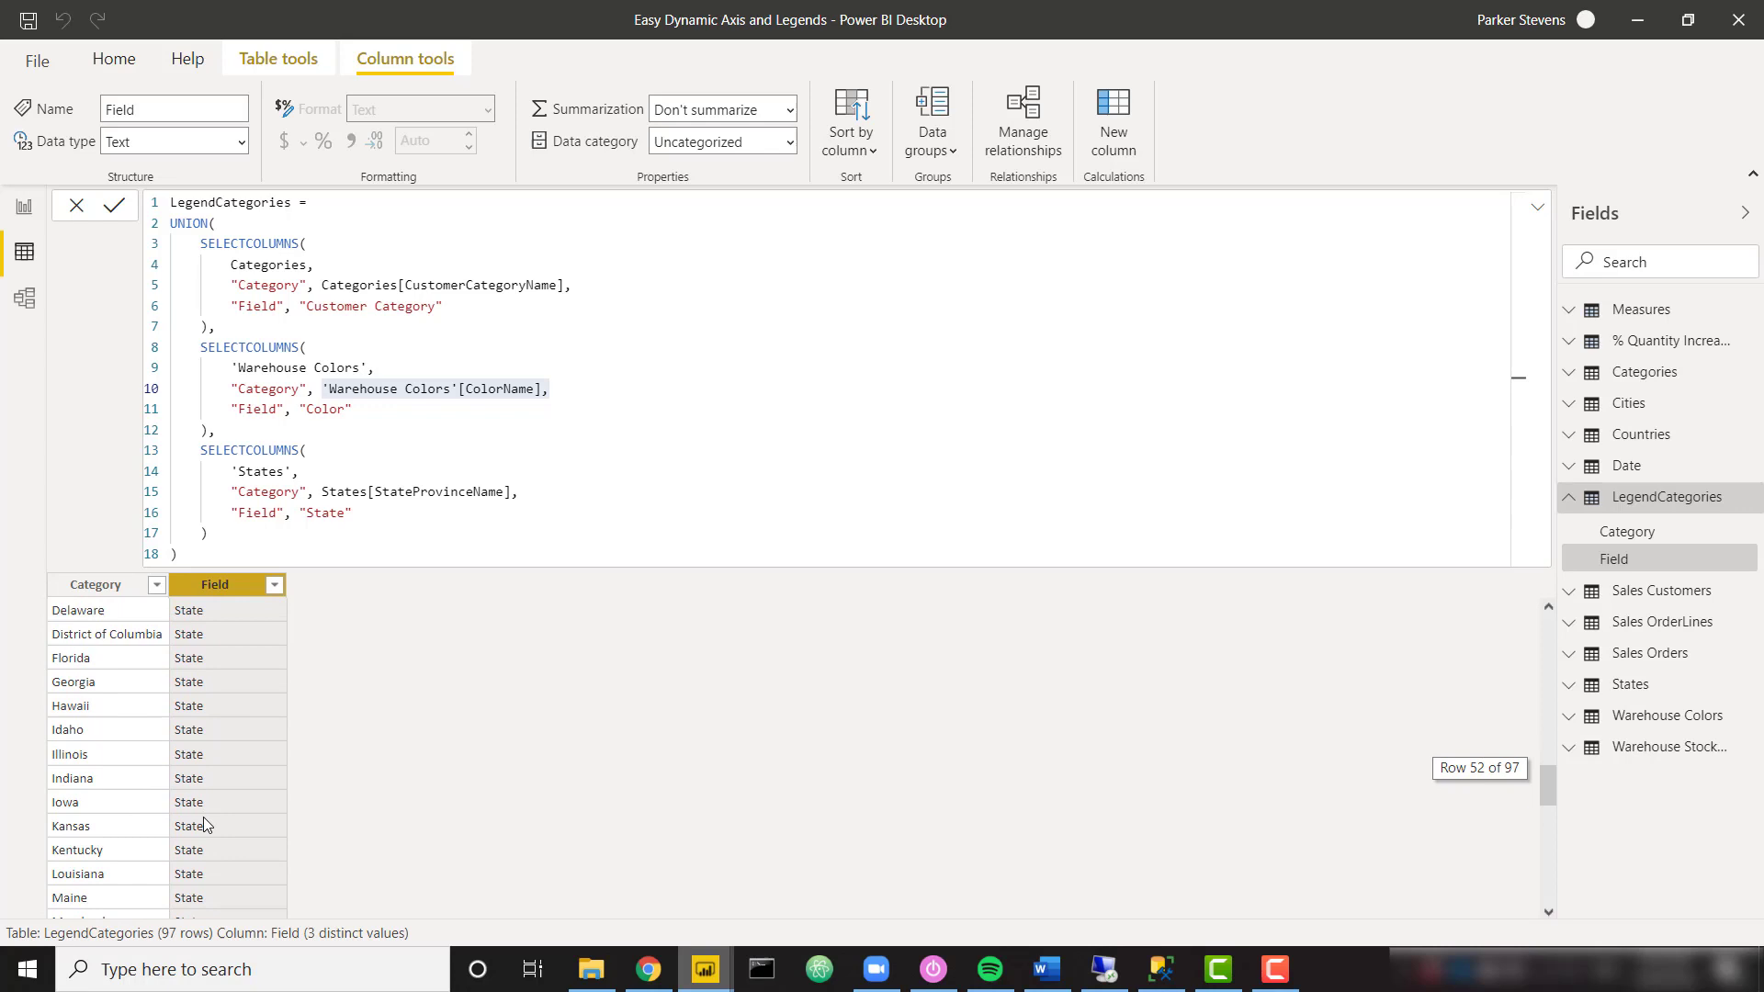
pyautogui.scroll(-4, 202, 818)
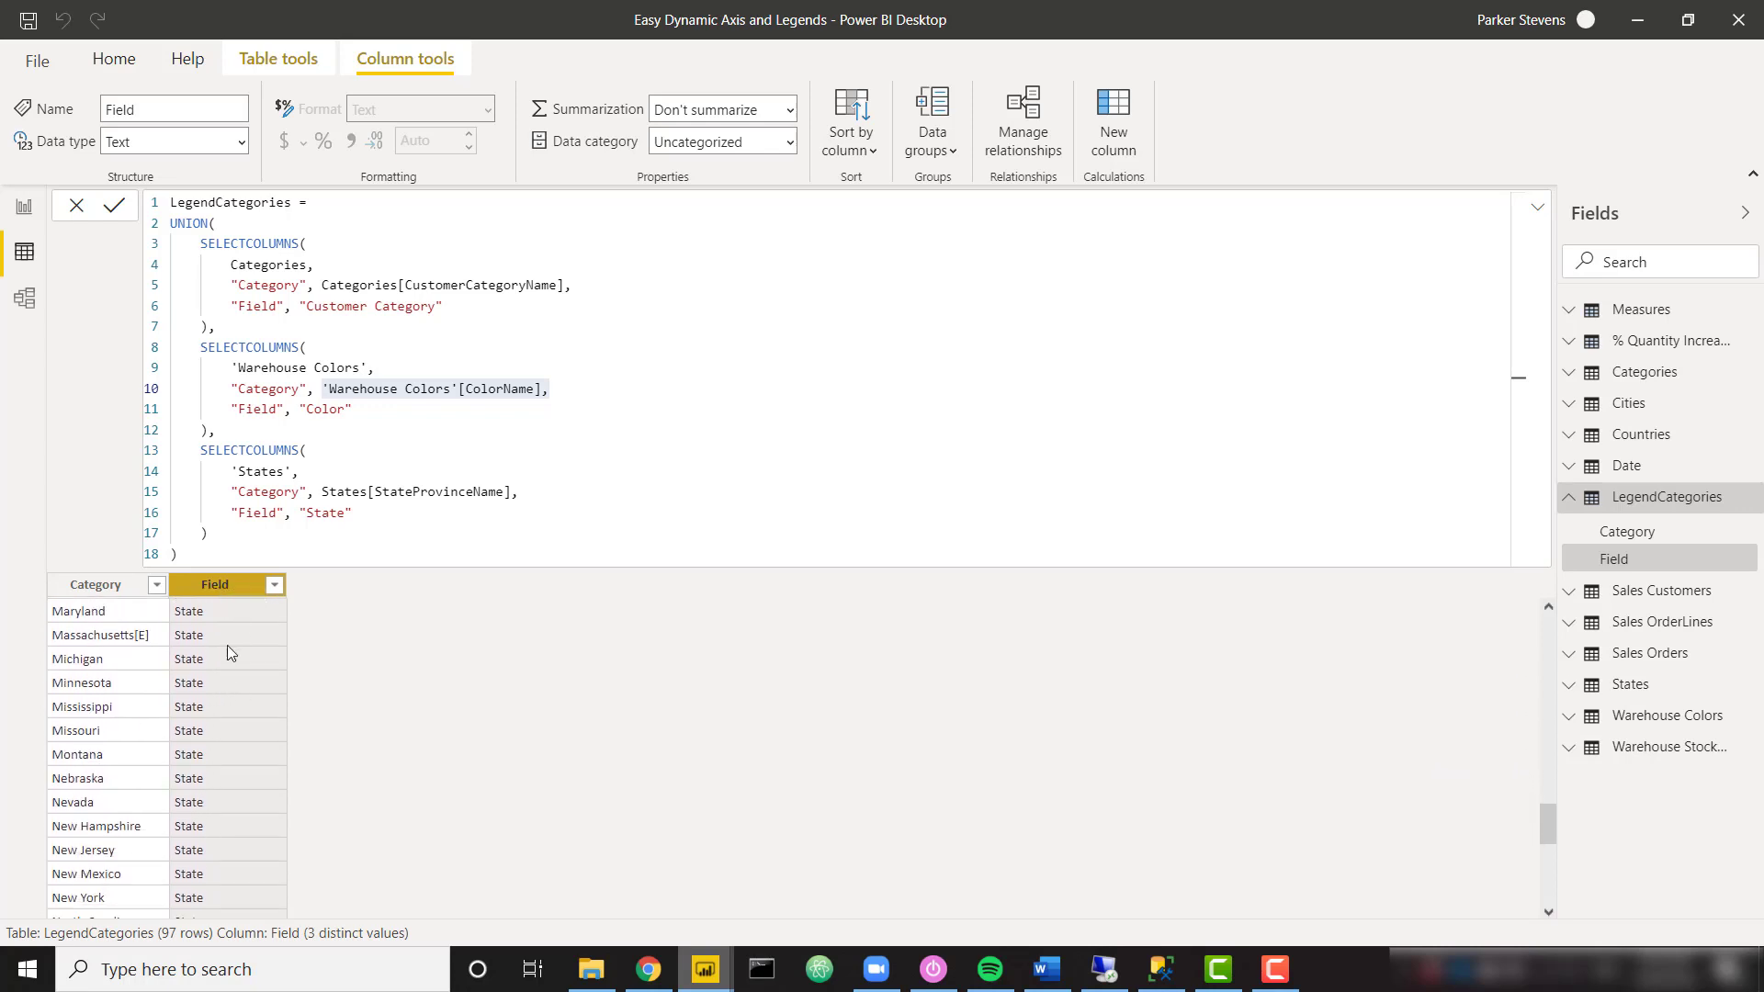
pyautogui.scroll(-5, 373, 822)
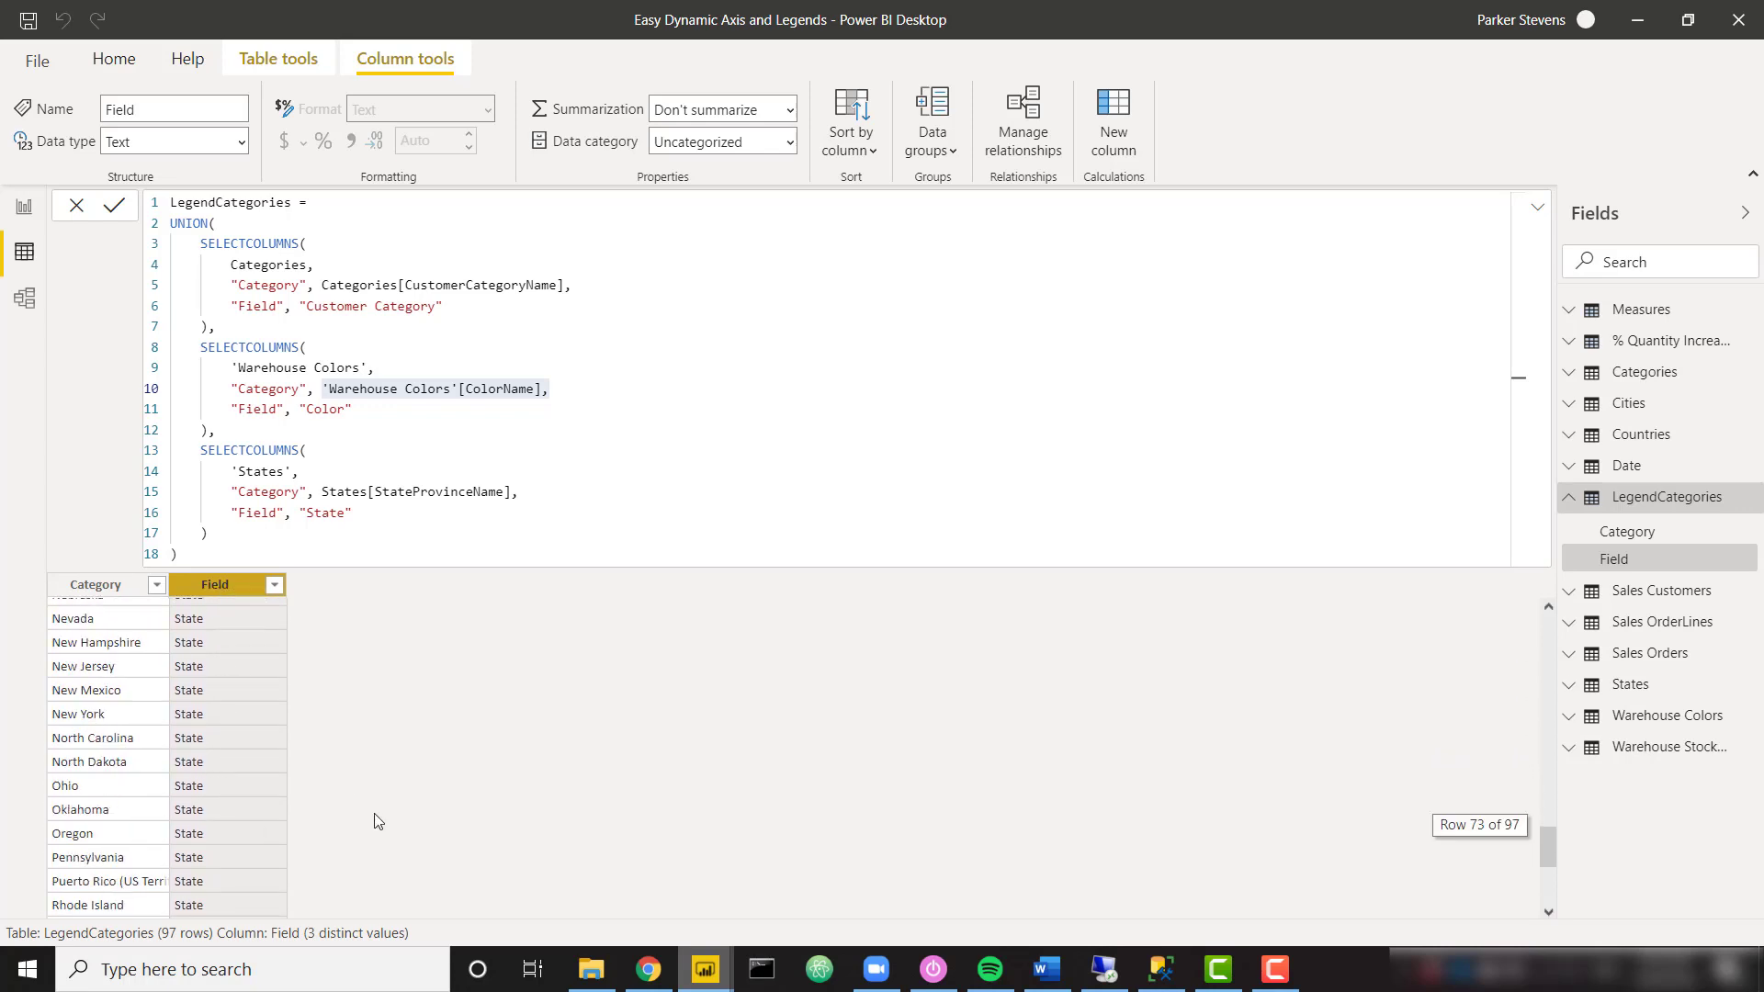
pyautogui.scroll(15, 375, 820)
pyautogui.scroll(12, 374, 821)
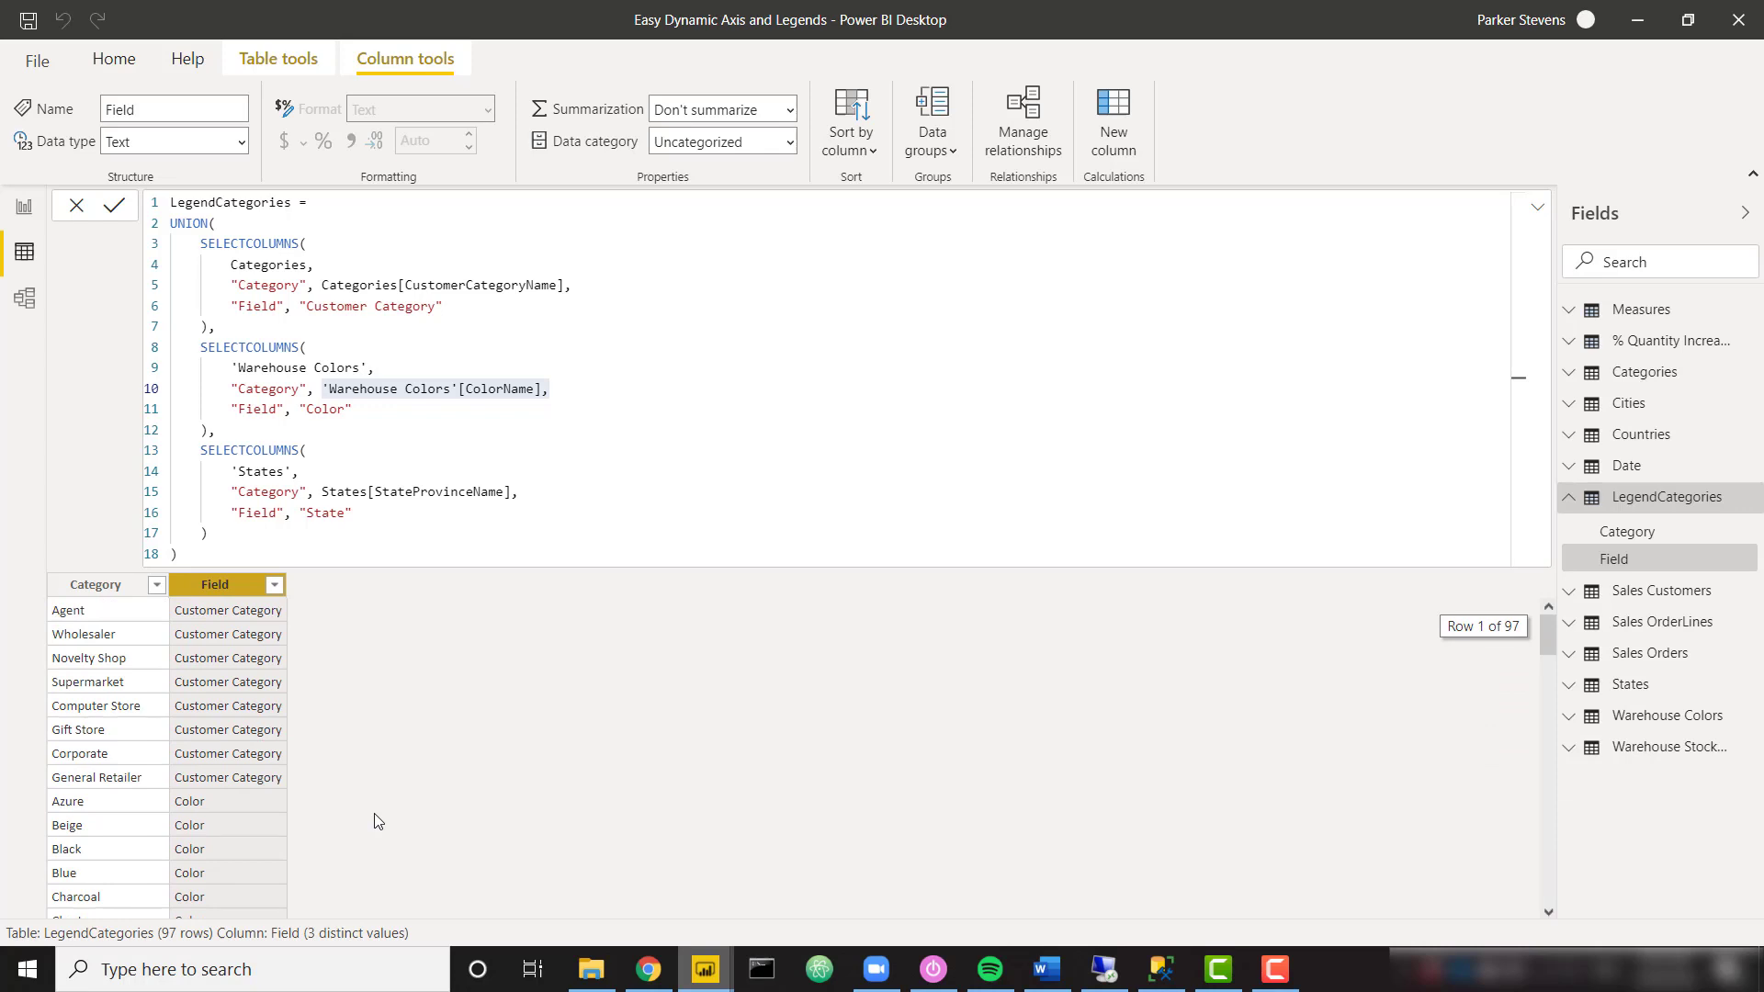
pyautogui.scroll(-20, 378, 821)
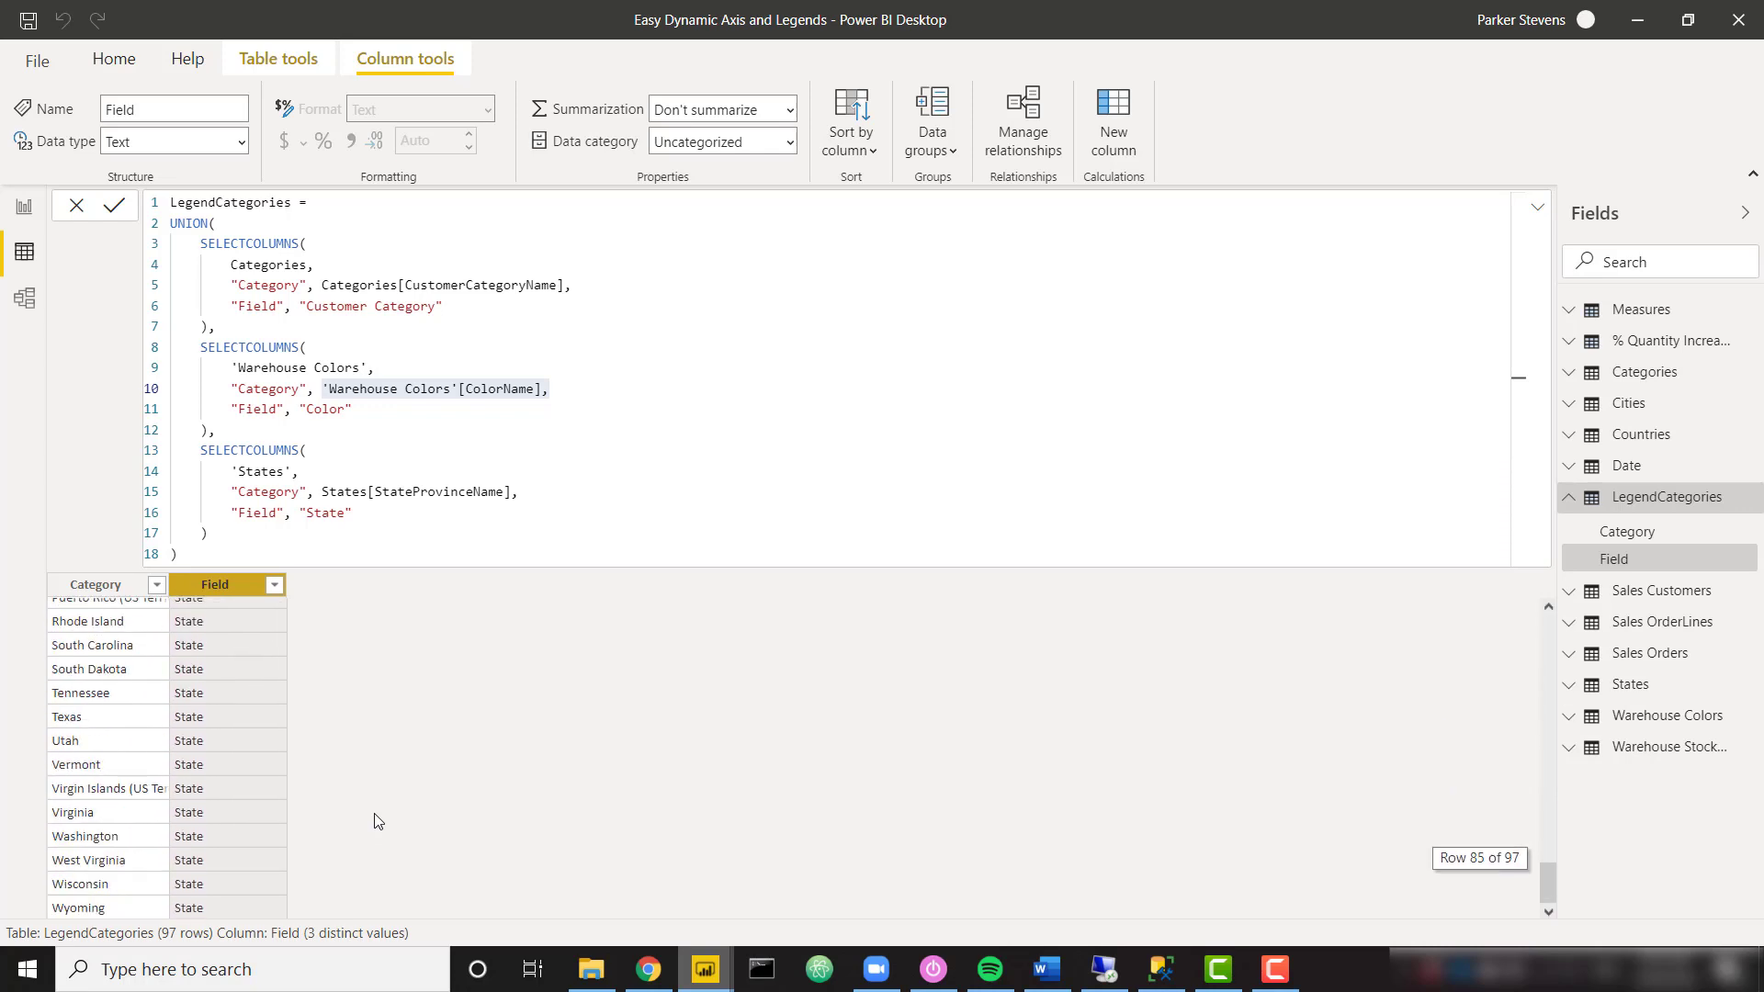
pyautogui.scroll(20, 379, 820)
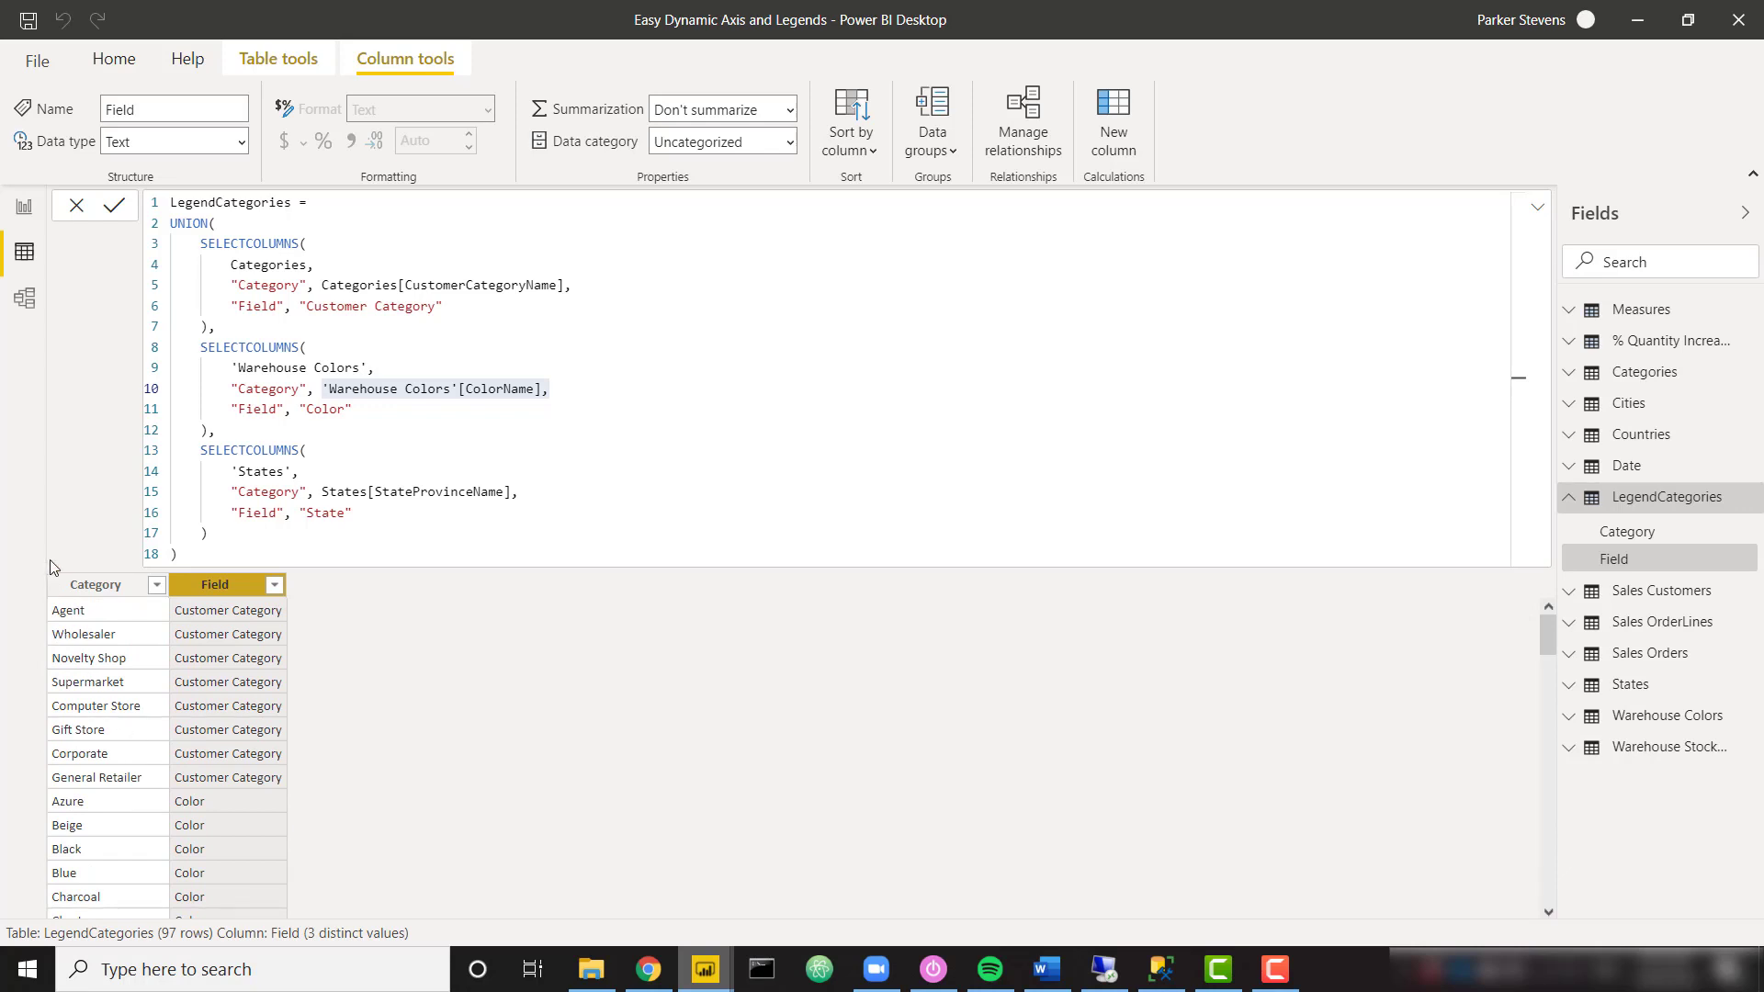
# - Switch to Model view, recheck the LegendCategories data briefly, then return to the model diagram
pyautogui.click(24, 299)
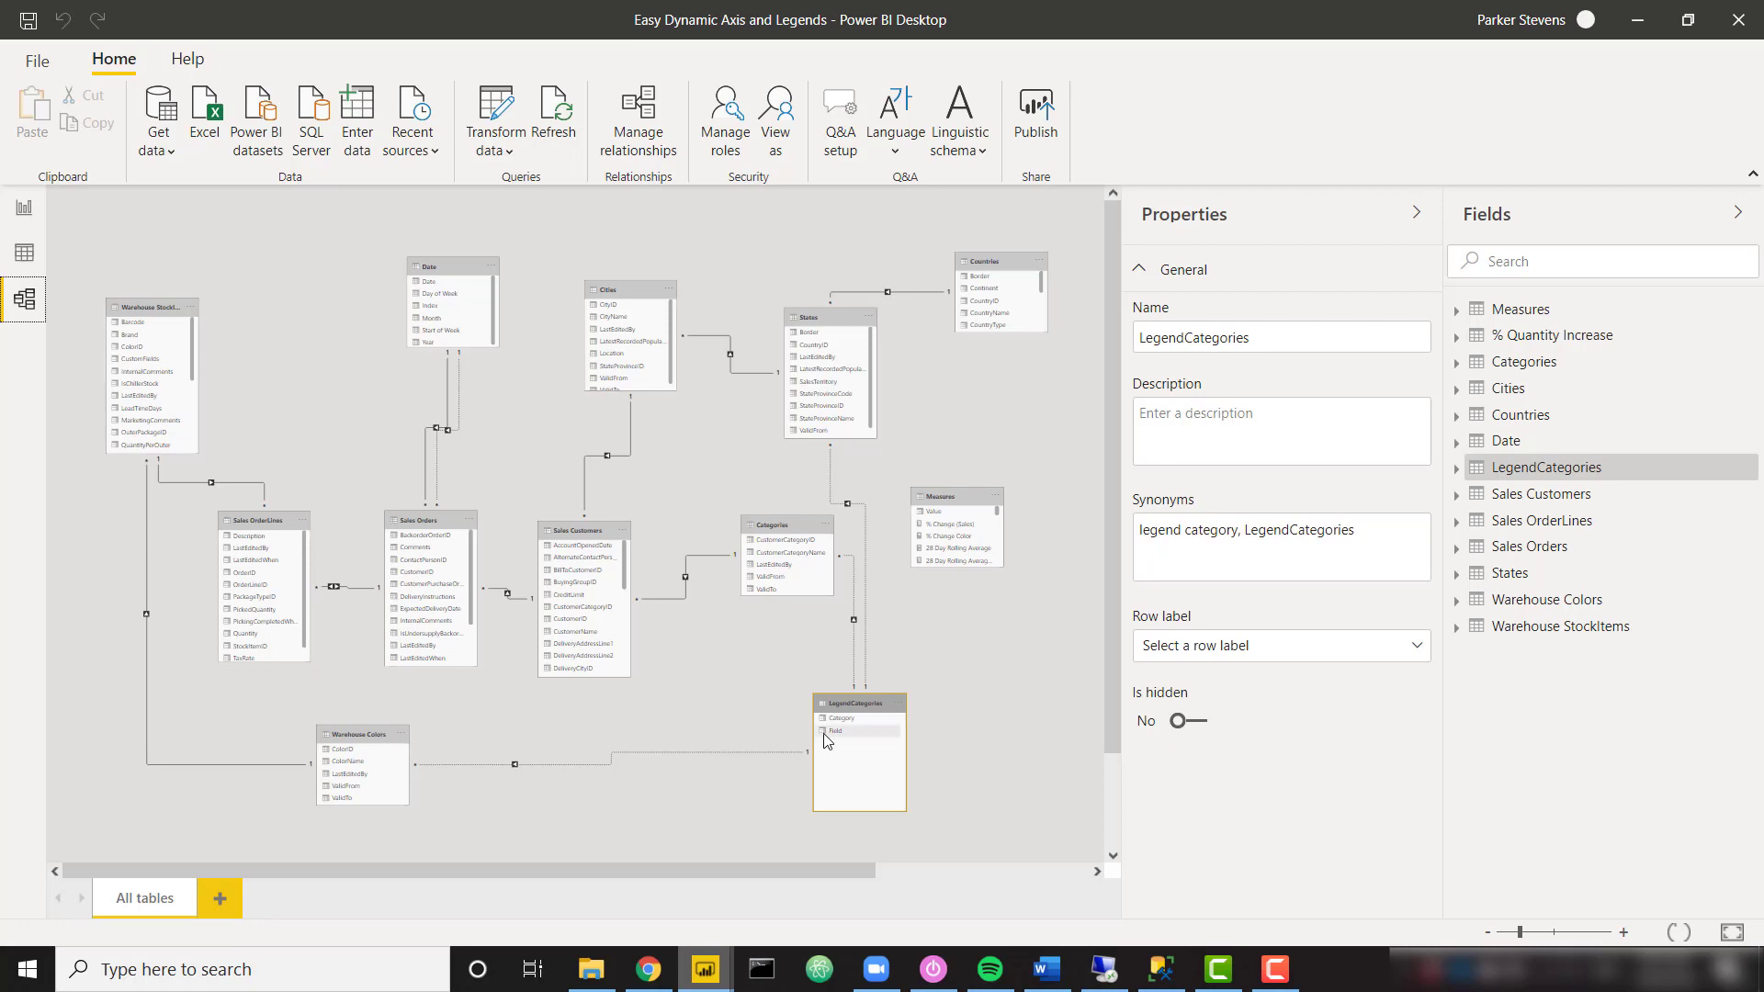
pyautogui.click(17, 260)
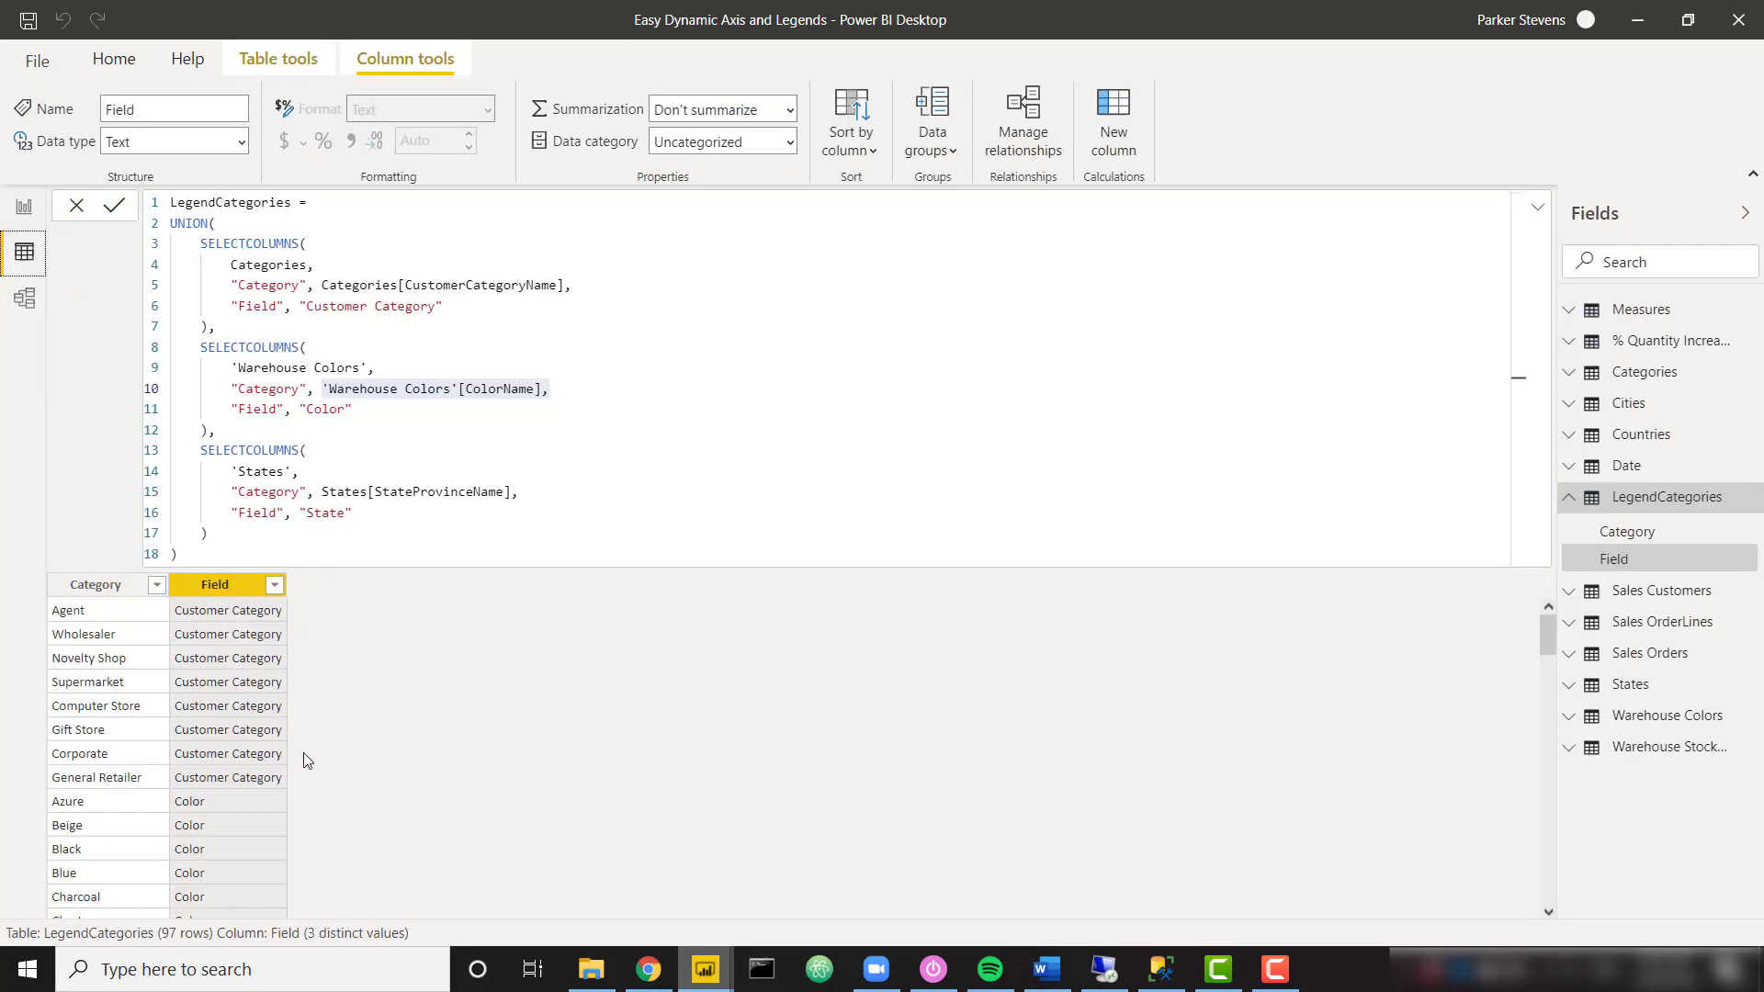
pyautogui.scroll(-3, 292, 782)
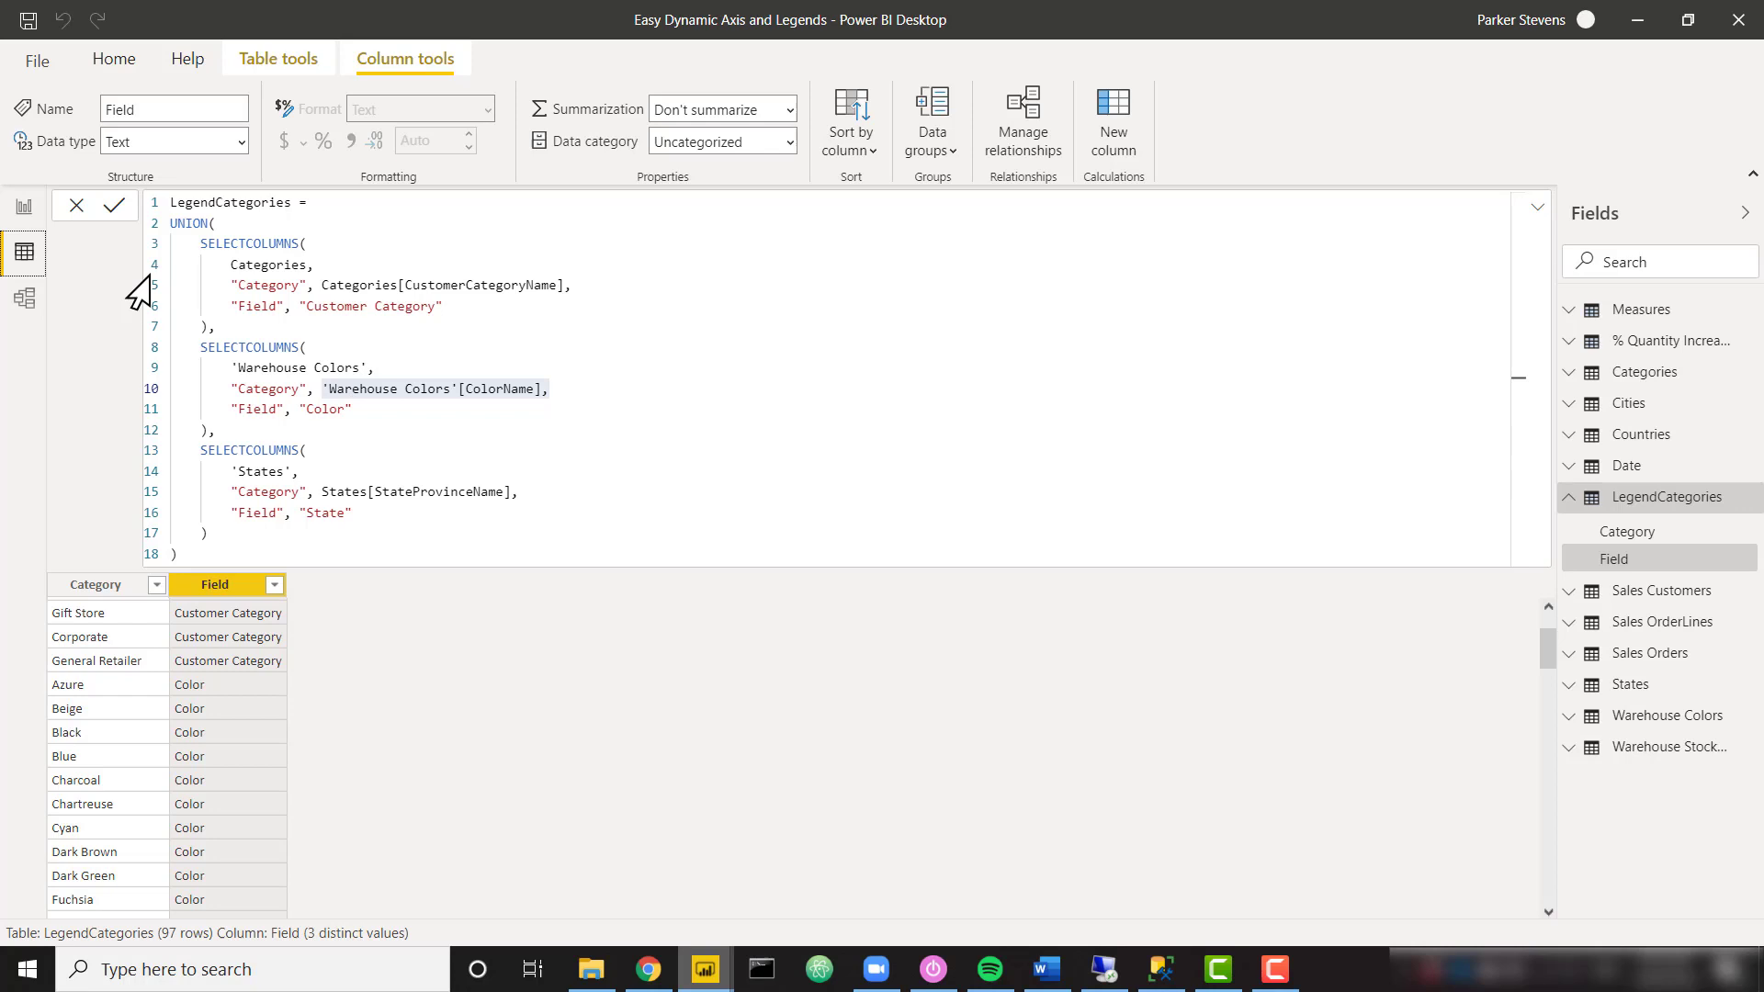
pyautogui.click(35, 297)
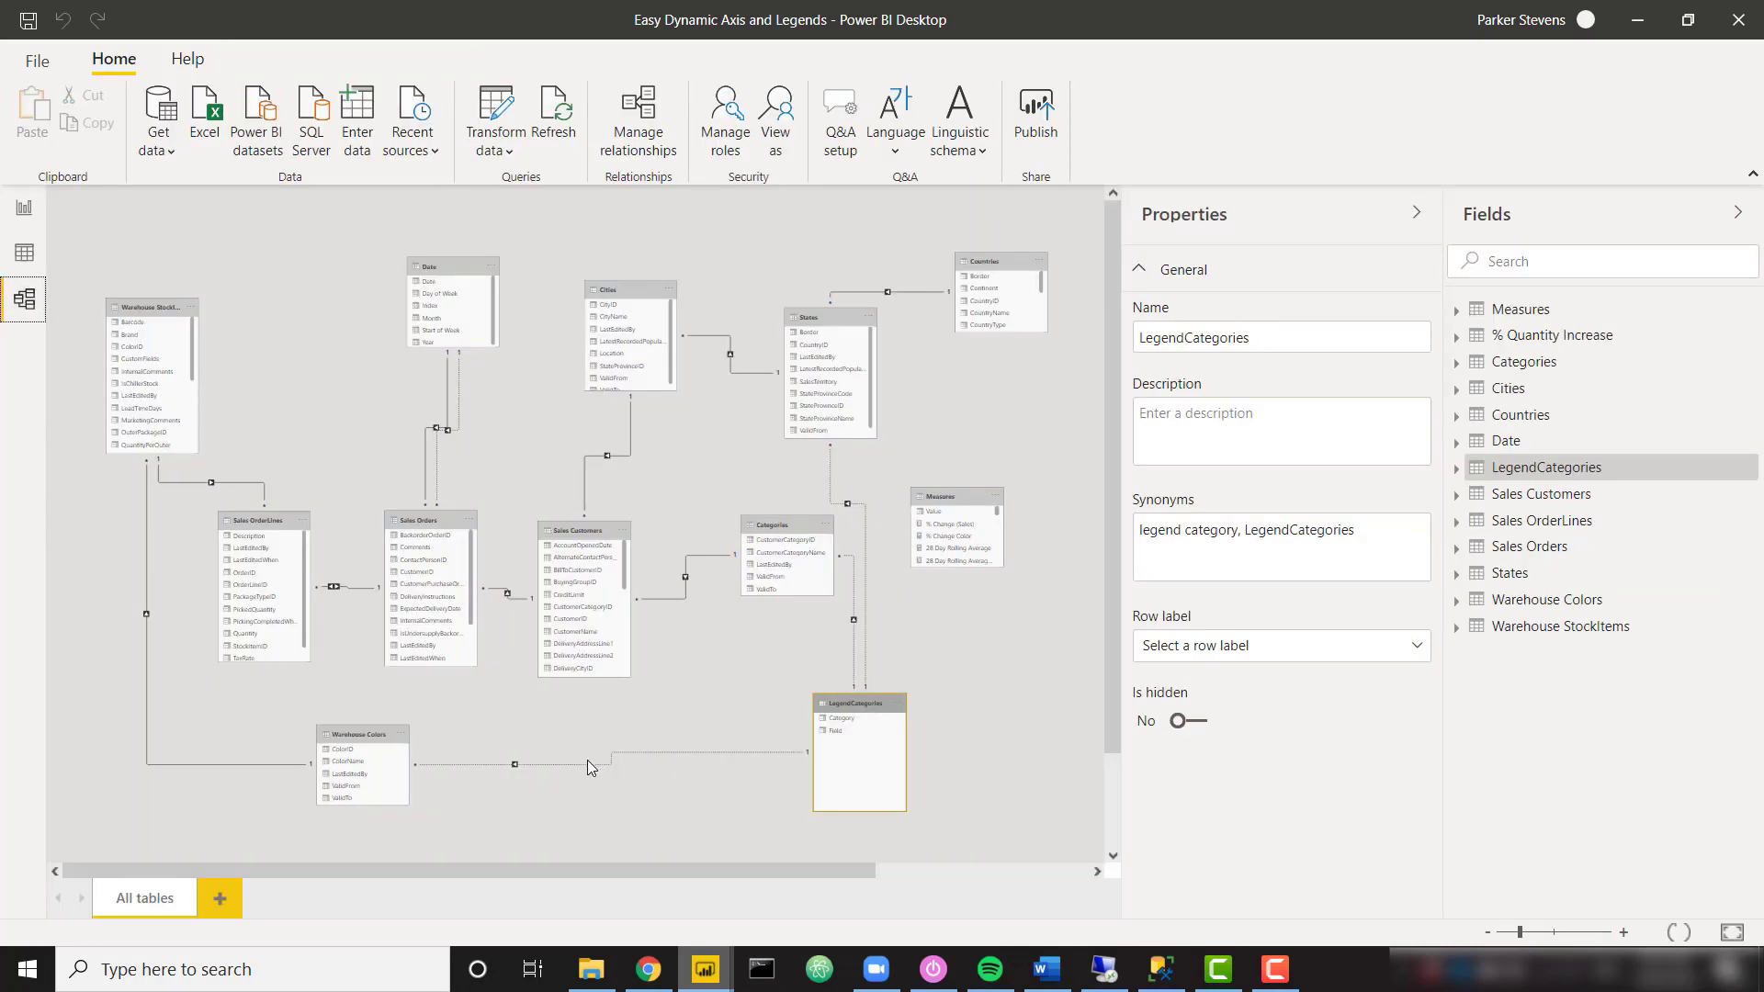
# - Review the inactive many-to-one Warehouse Colors–LegendCategories relationship and cancel without changes
pyautogui.doubleClick(587, 758)
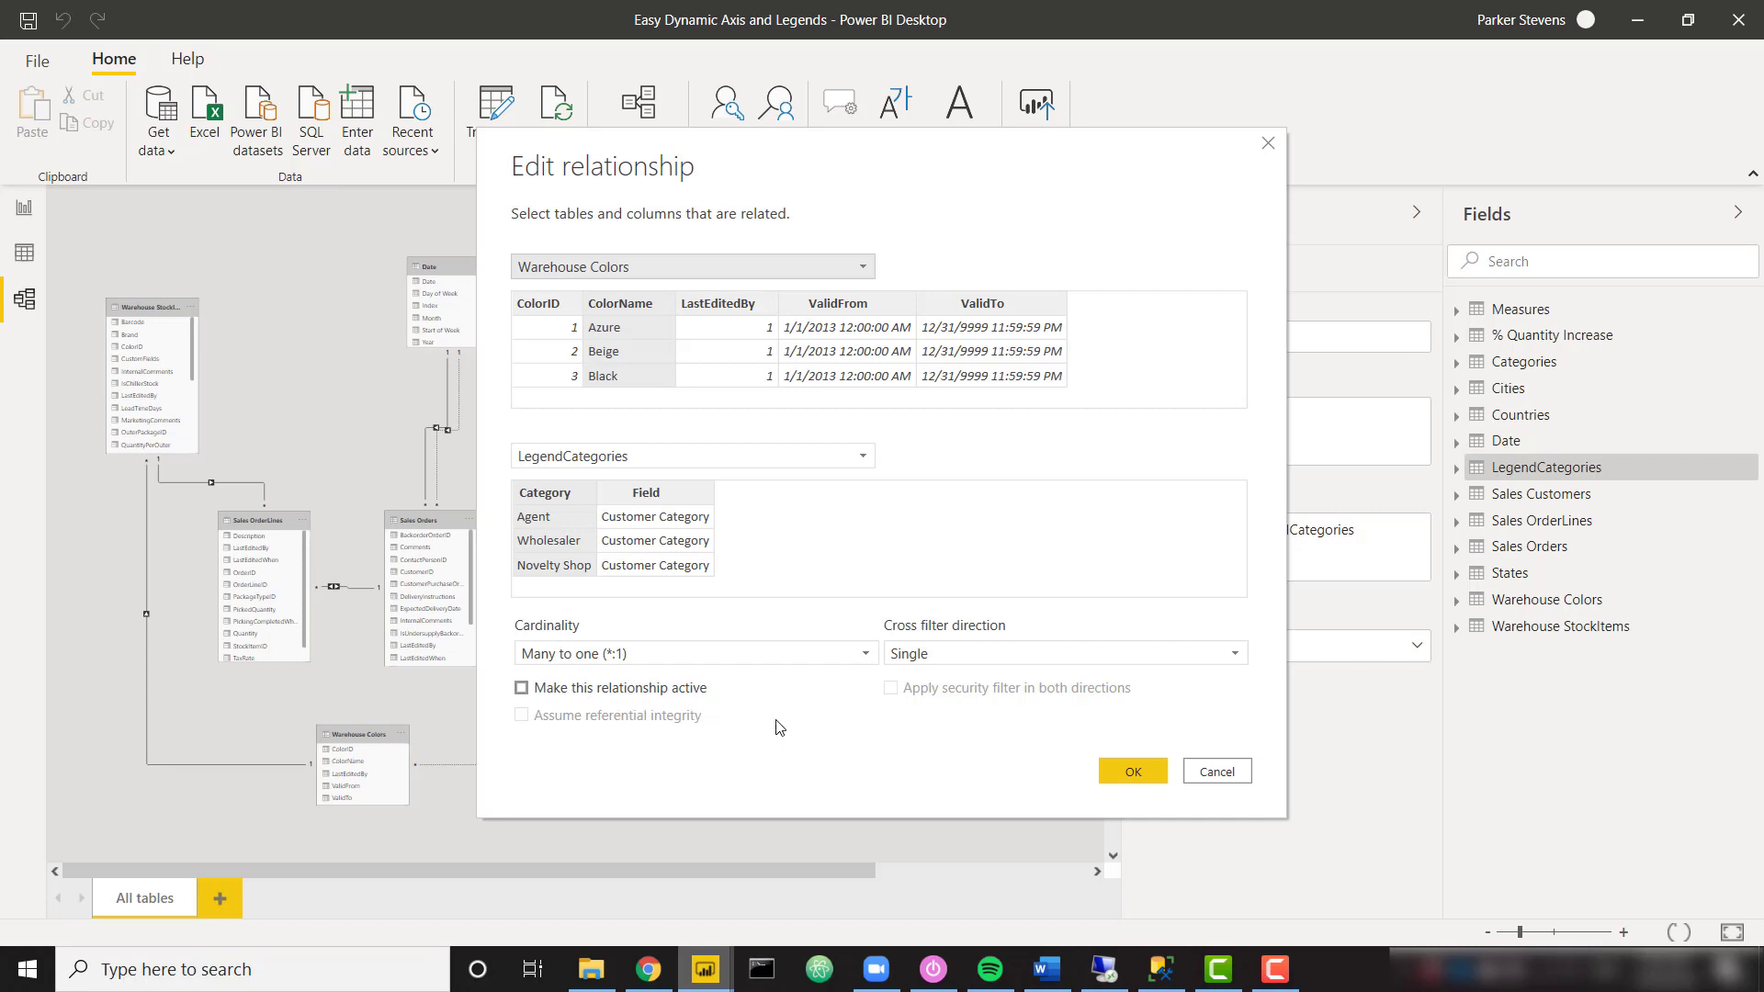
pyautogui.click(1192, 772)
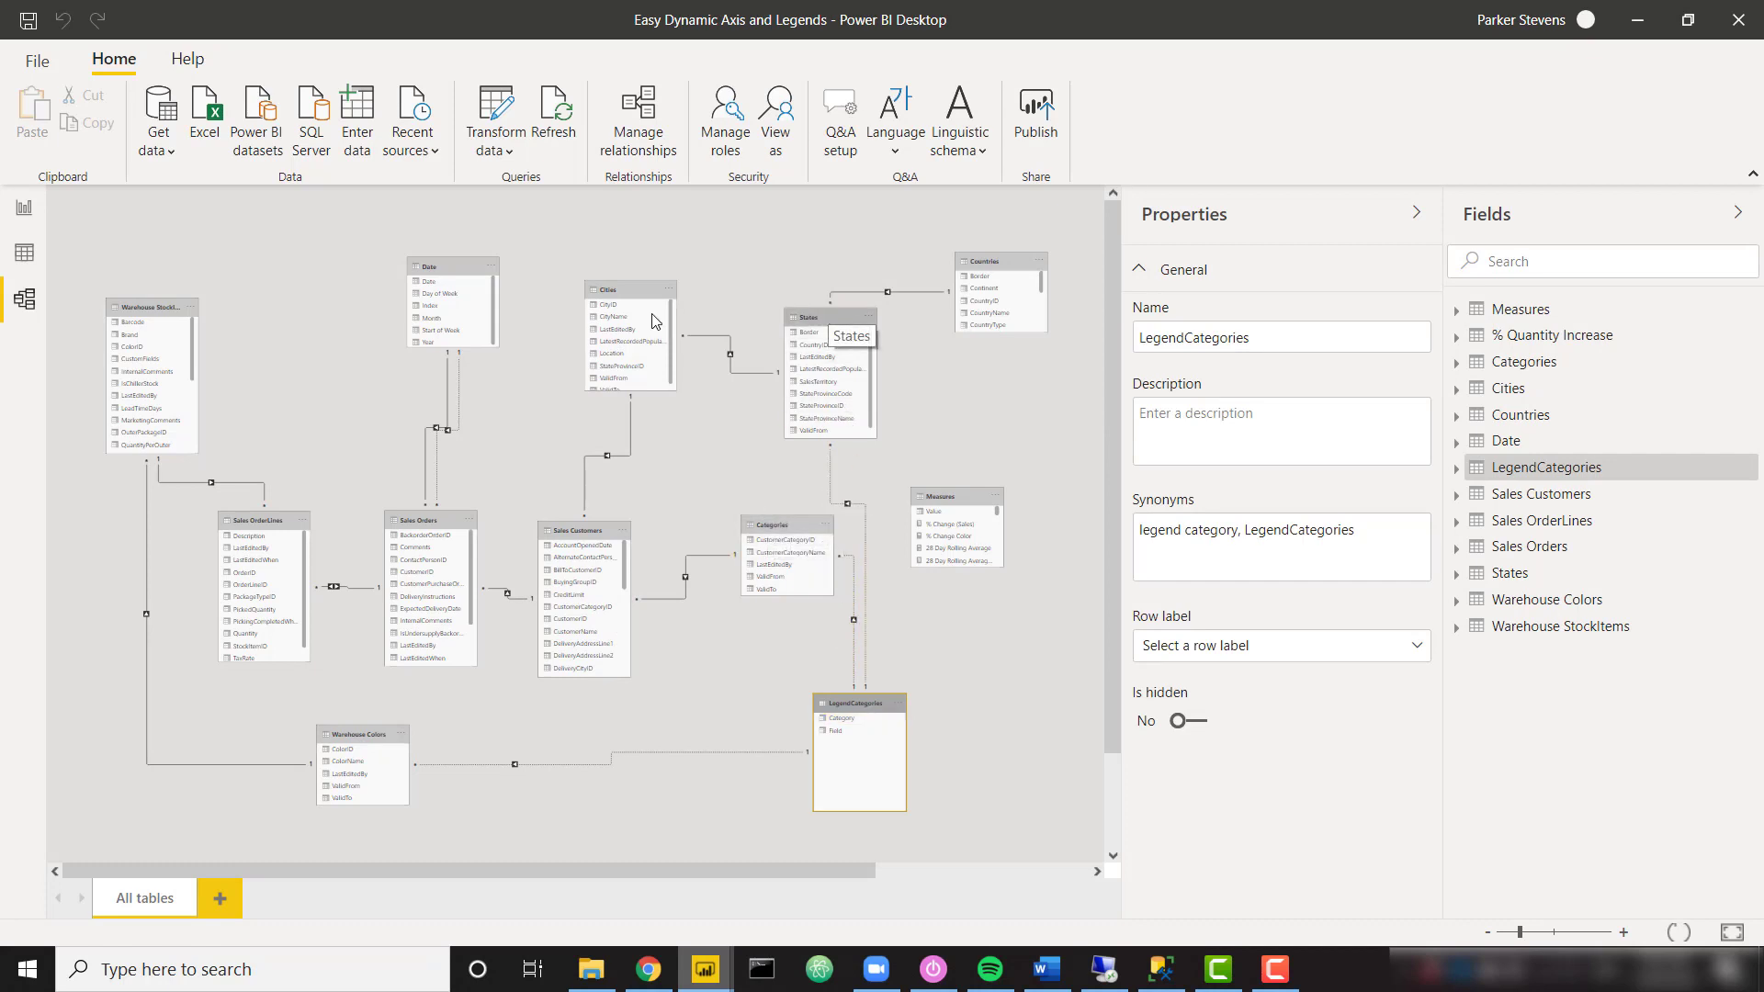
# - Return to the report, add Page 2 and place an empty slicer on it
pyautogui.click(26, 207)
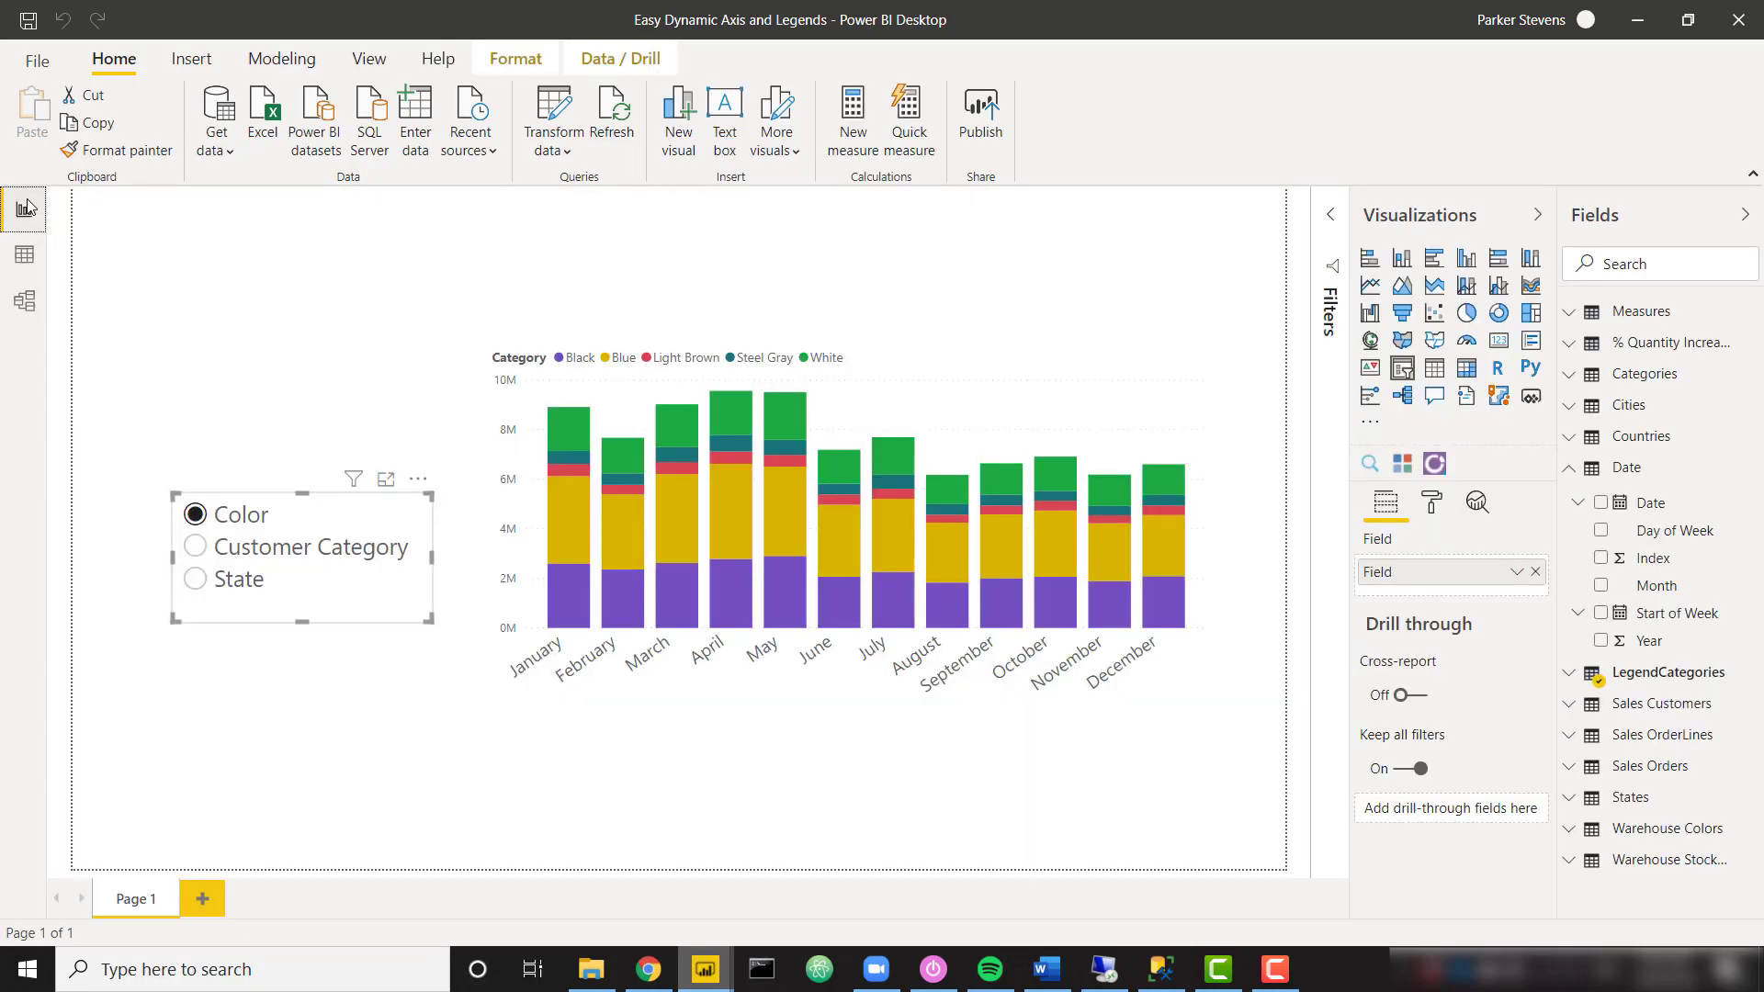
pyautogui.click(202, 904)
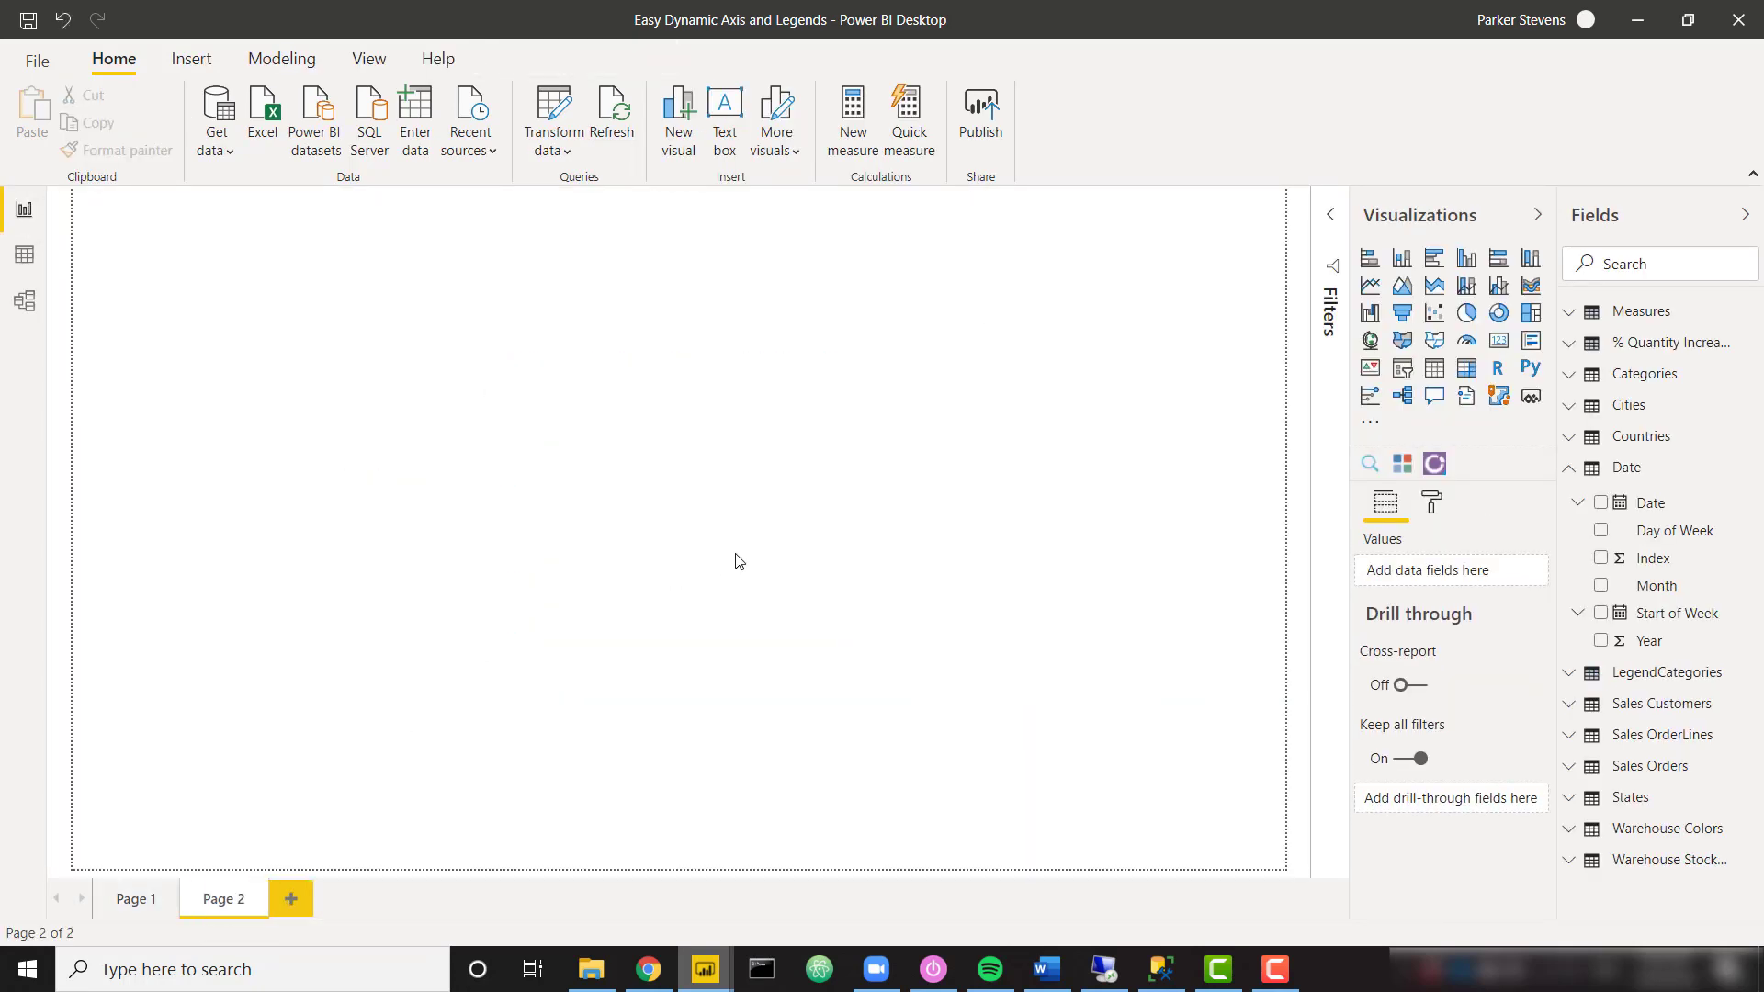
pyautogui.click(1402, 368)
pyautogui.moveTo(283, 362); pyautogui.dragTo(352, 588)
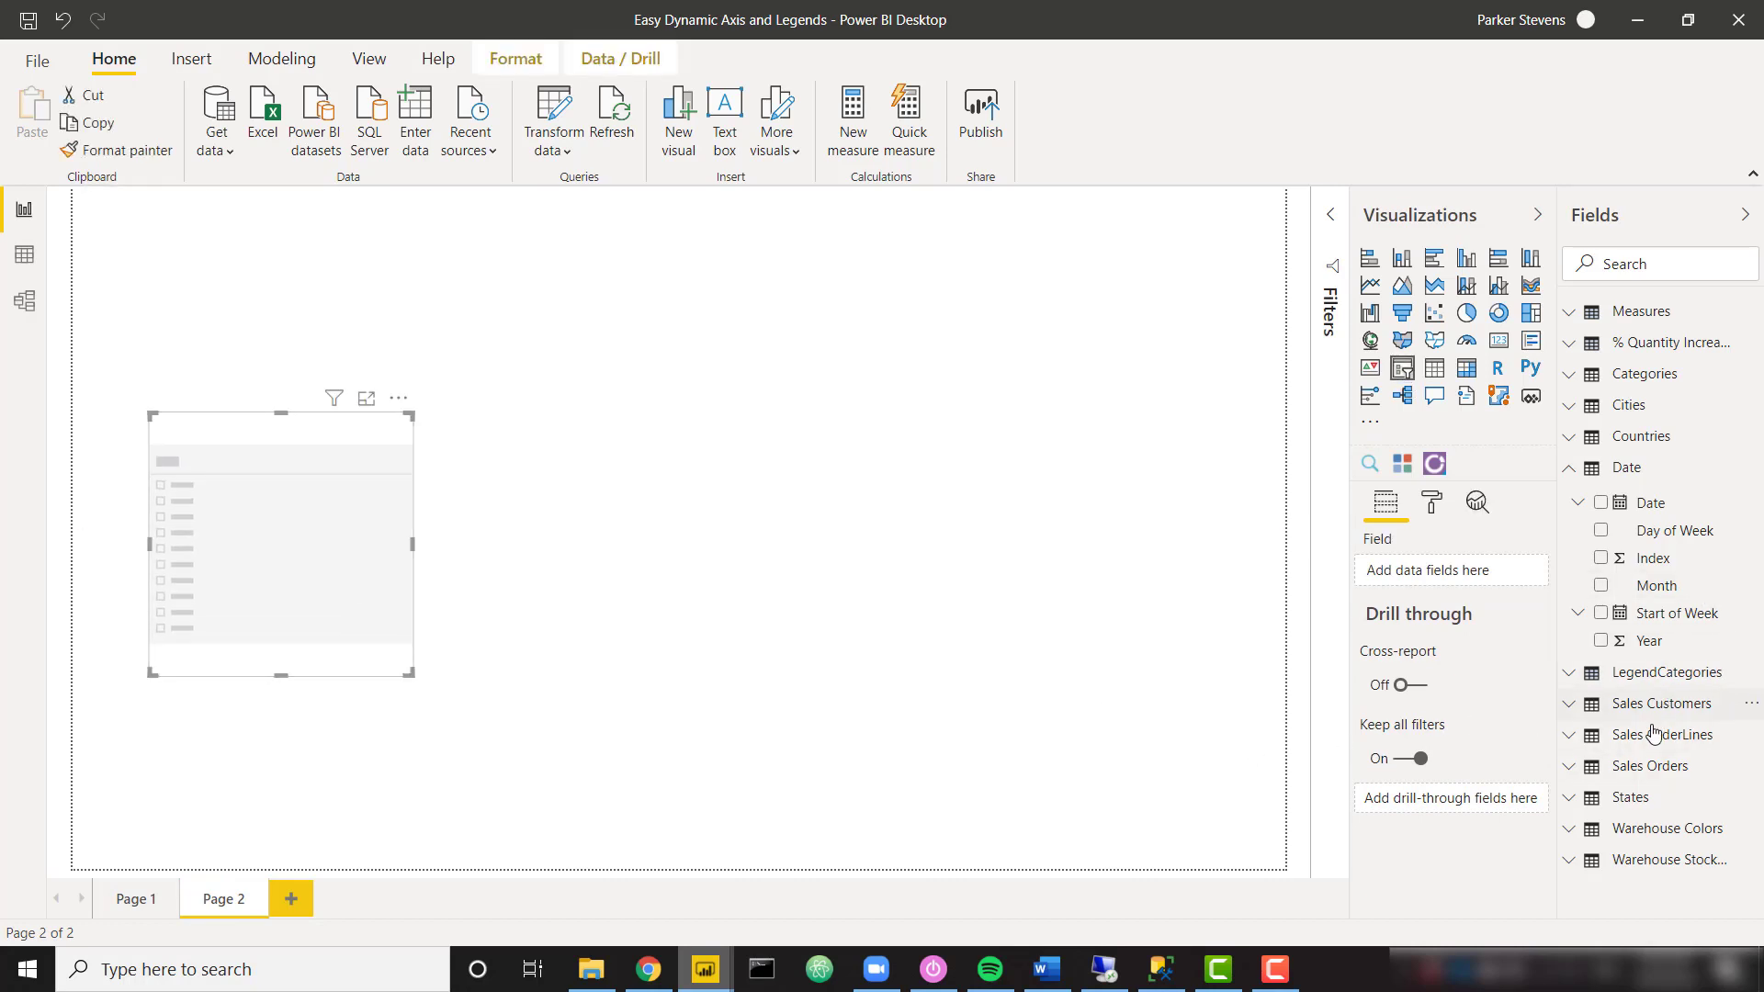
# - Put LegendCategories[Field] into the slicer and shorten it to fit its items
pyautogui.click(1665, 678)
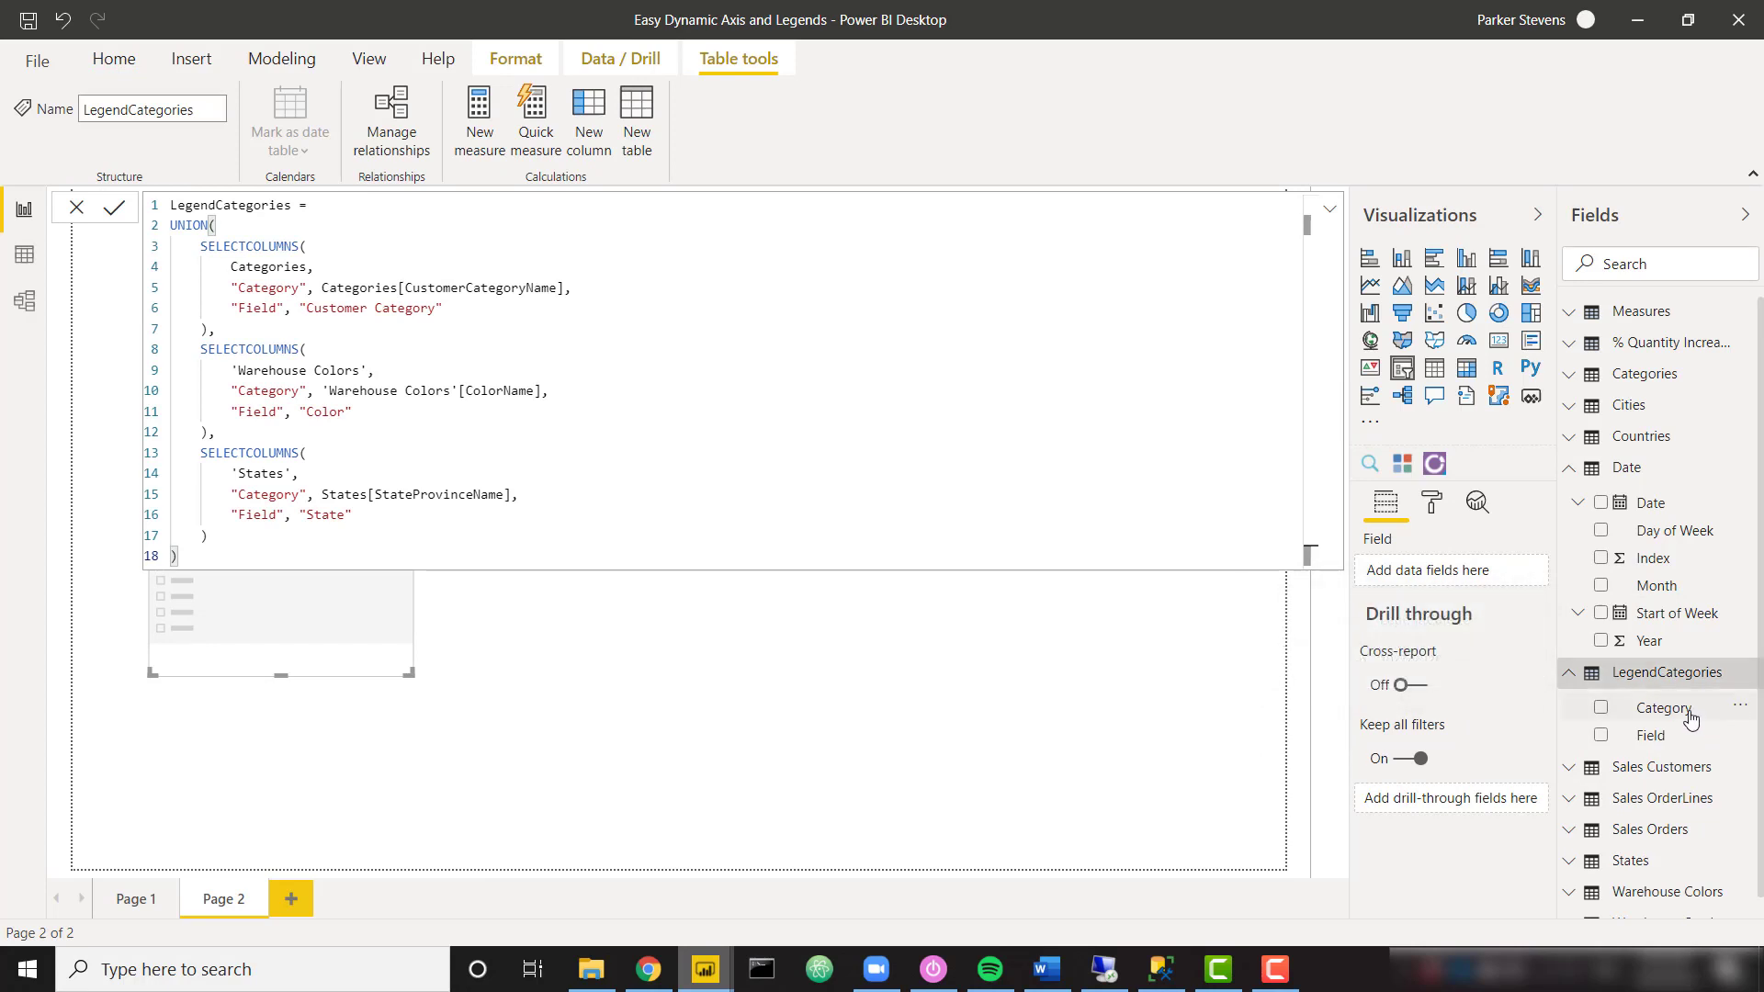
pyautogui.moveTo(1653, 737); pyautogui.dragTo(1435, 575)
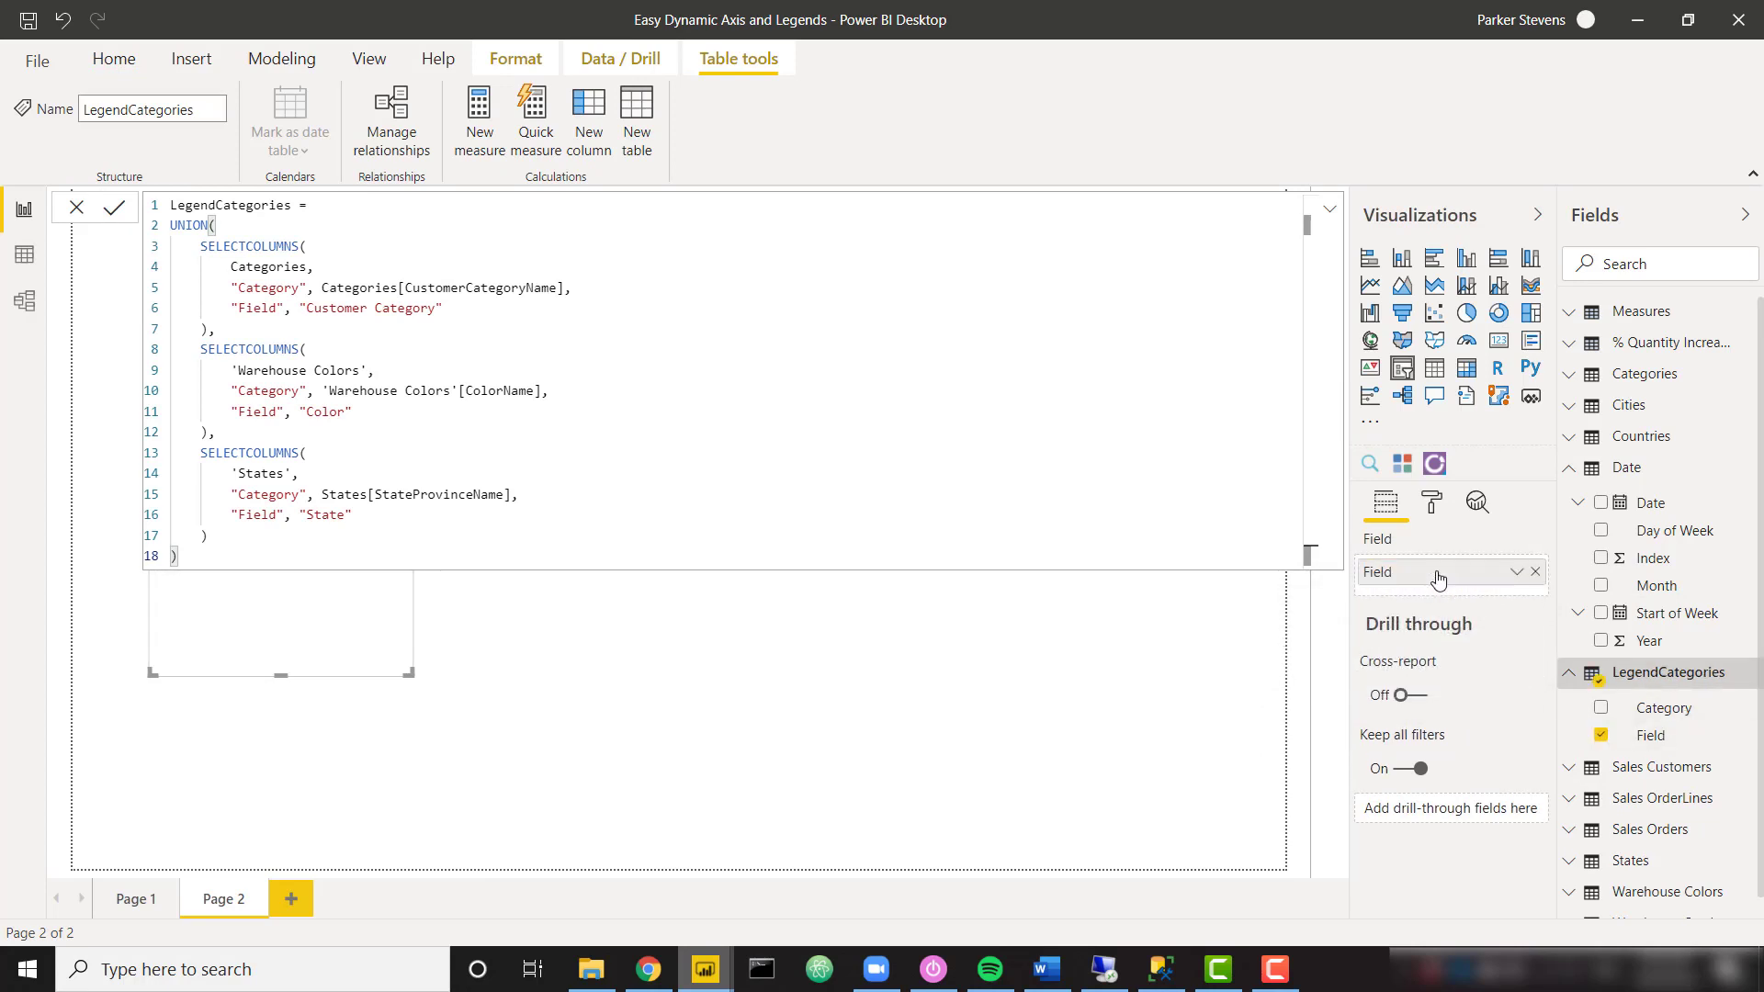
pyautogui.click(1330, 210)
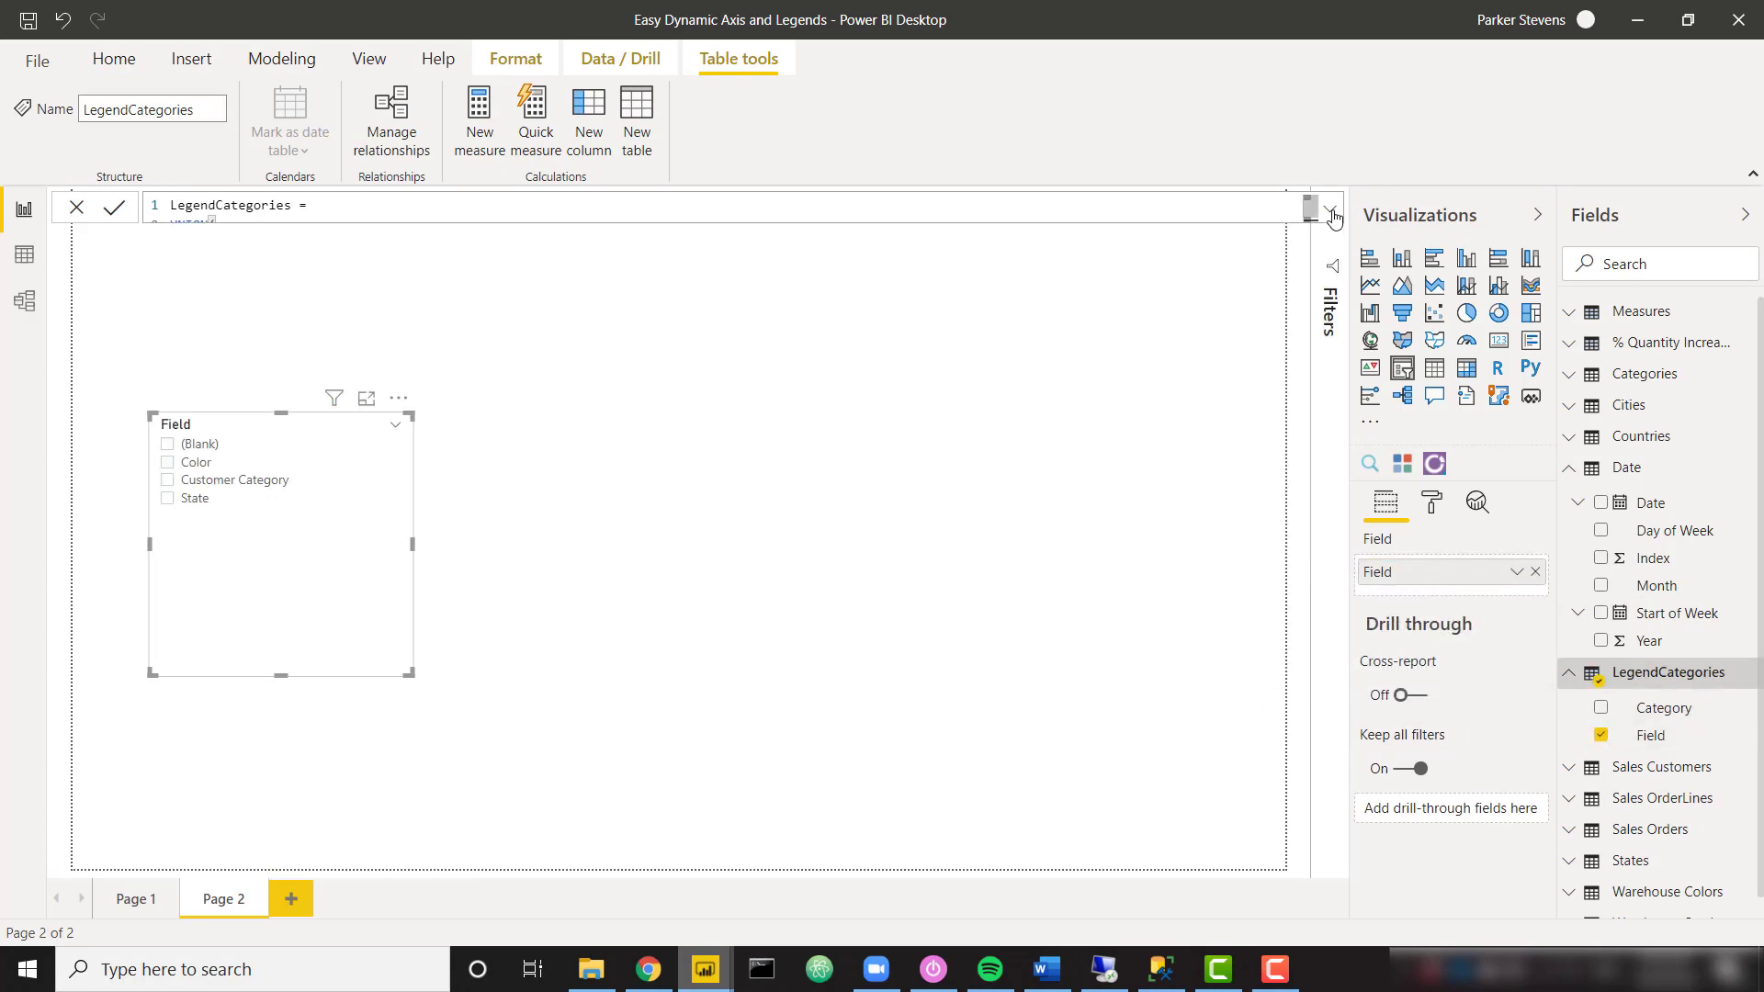
pyautogui.moveTo(282, 414); pyautogui.dragTo(357, 492)
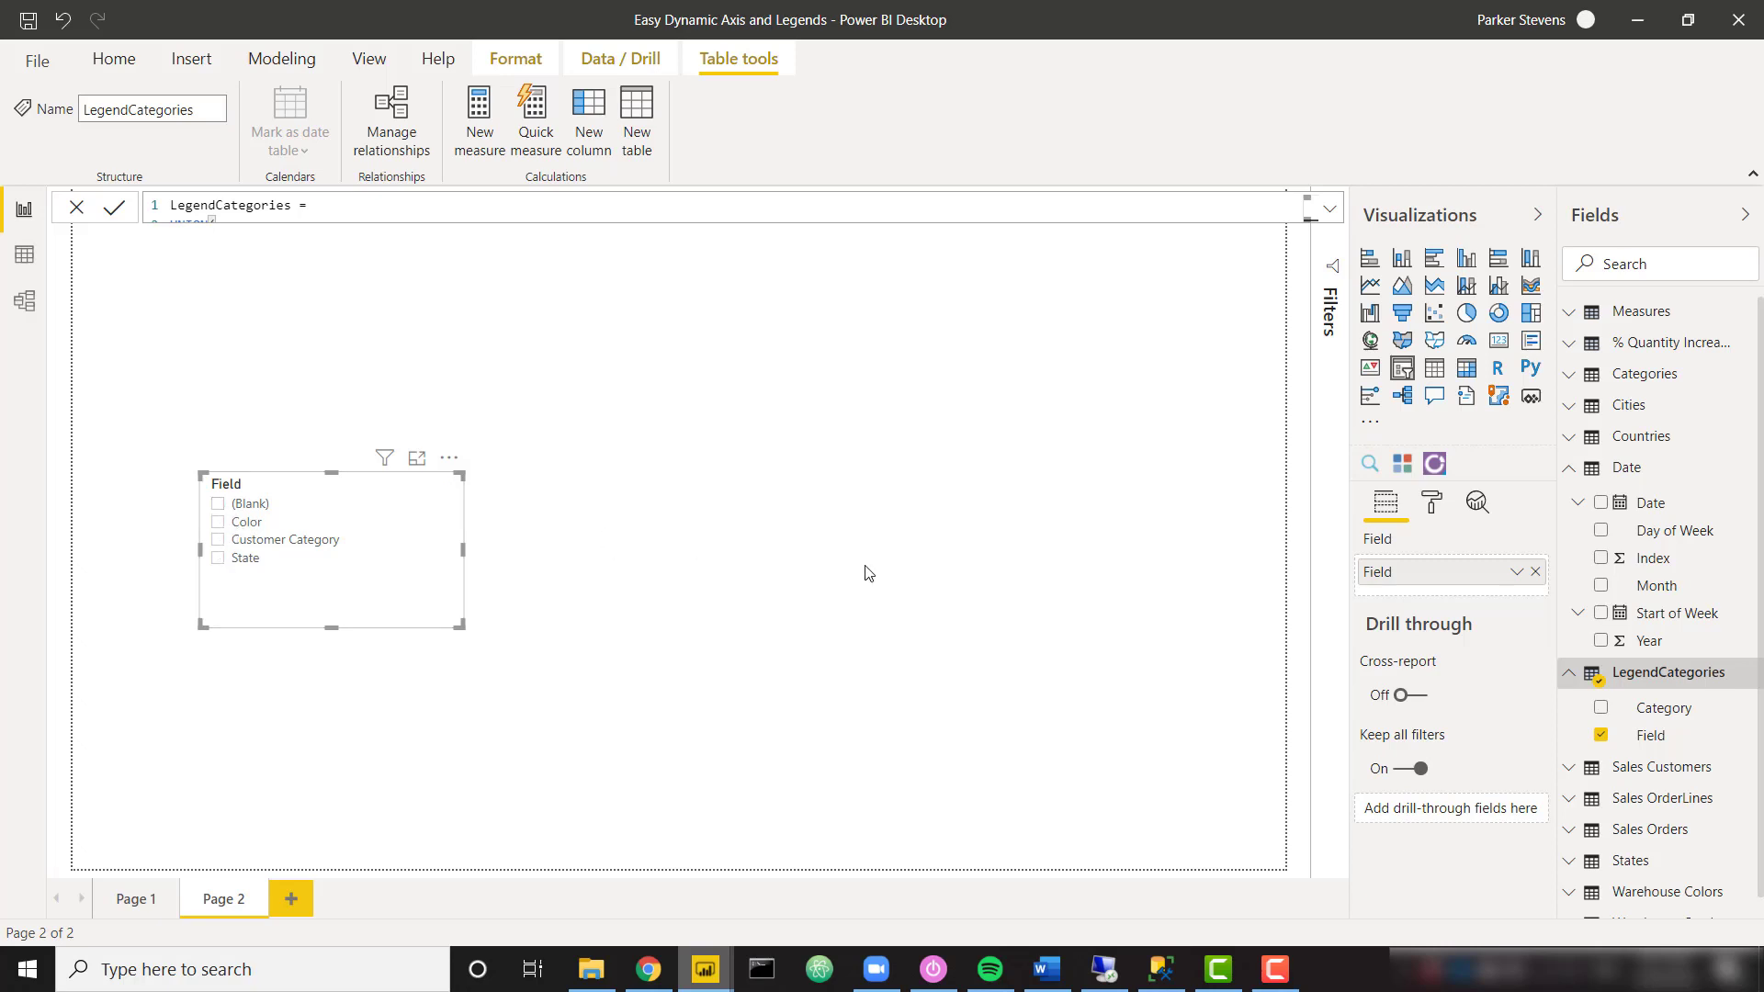
# - Add a clustered column chart beside the slicer and enlarge it to the page centre
pyautogui.click(910, 547)
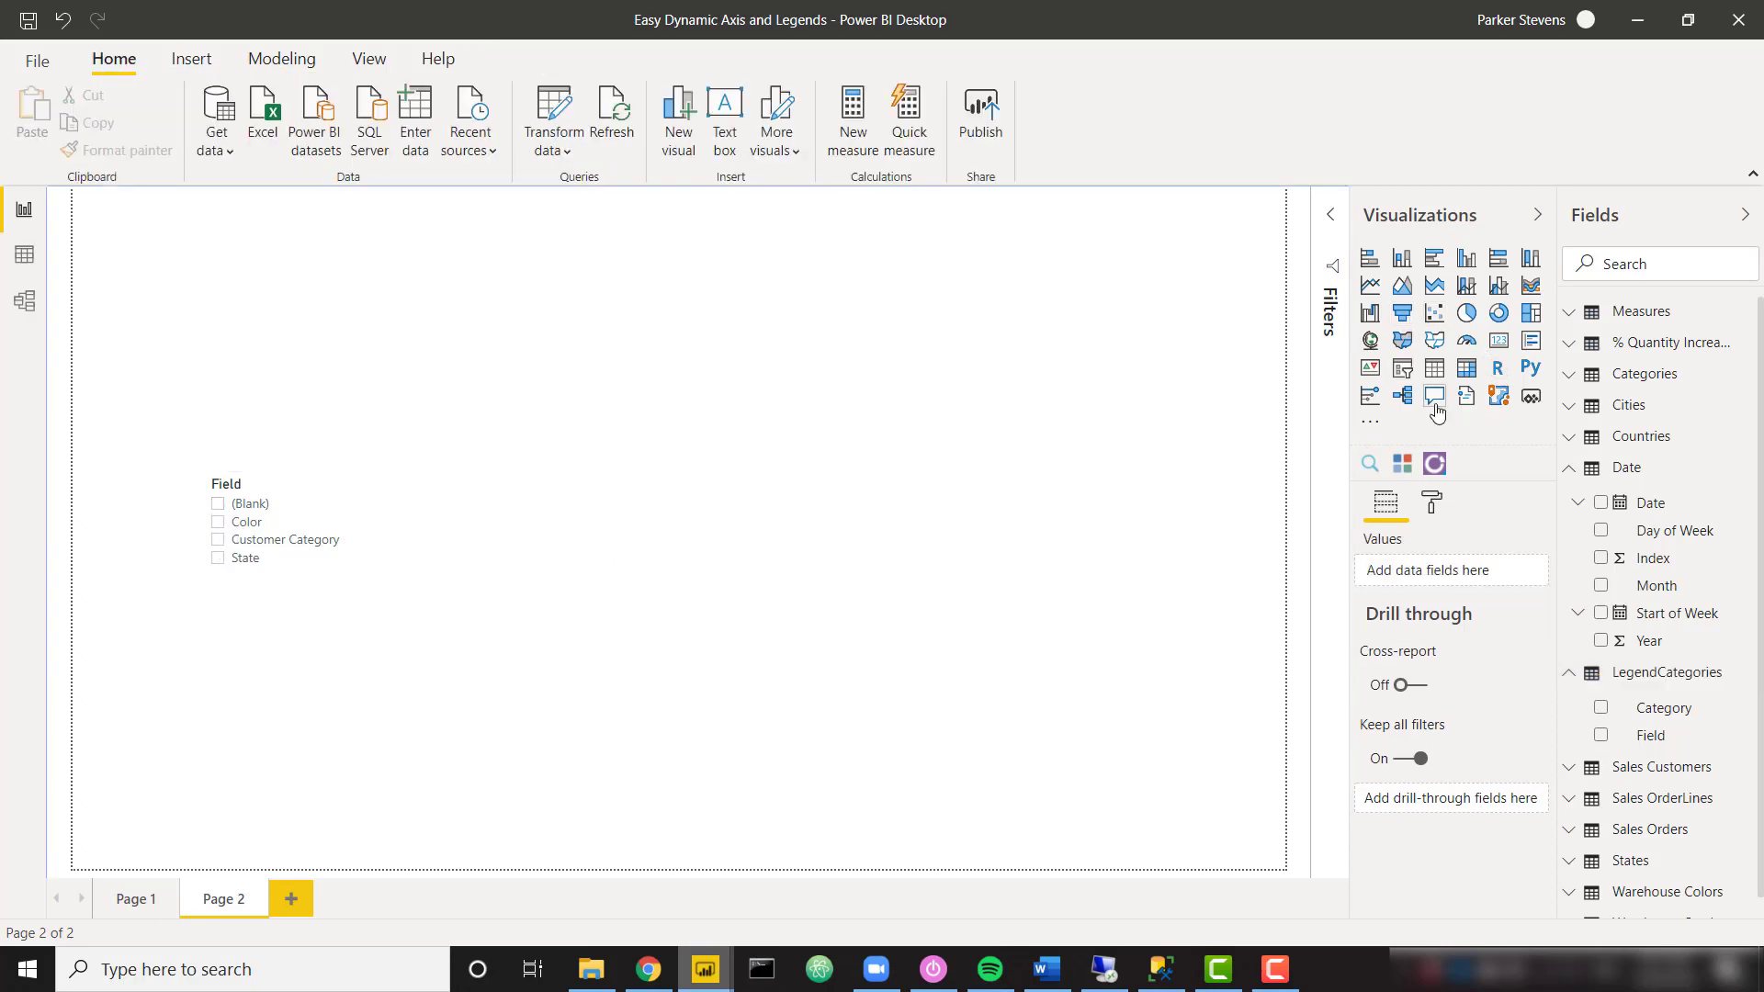
pyautogui.click(1402, 258)
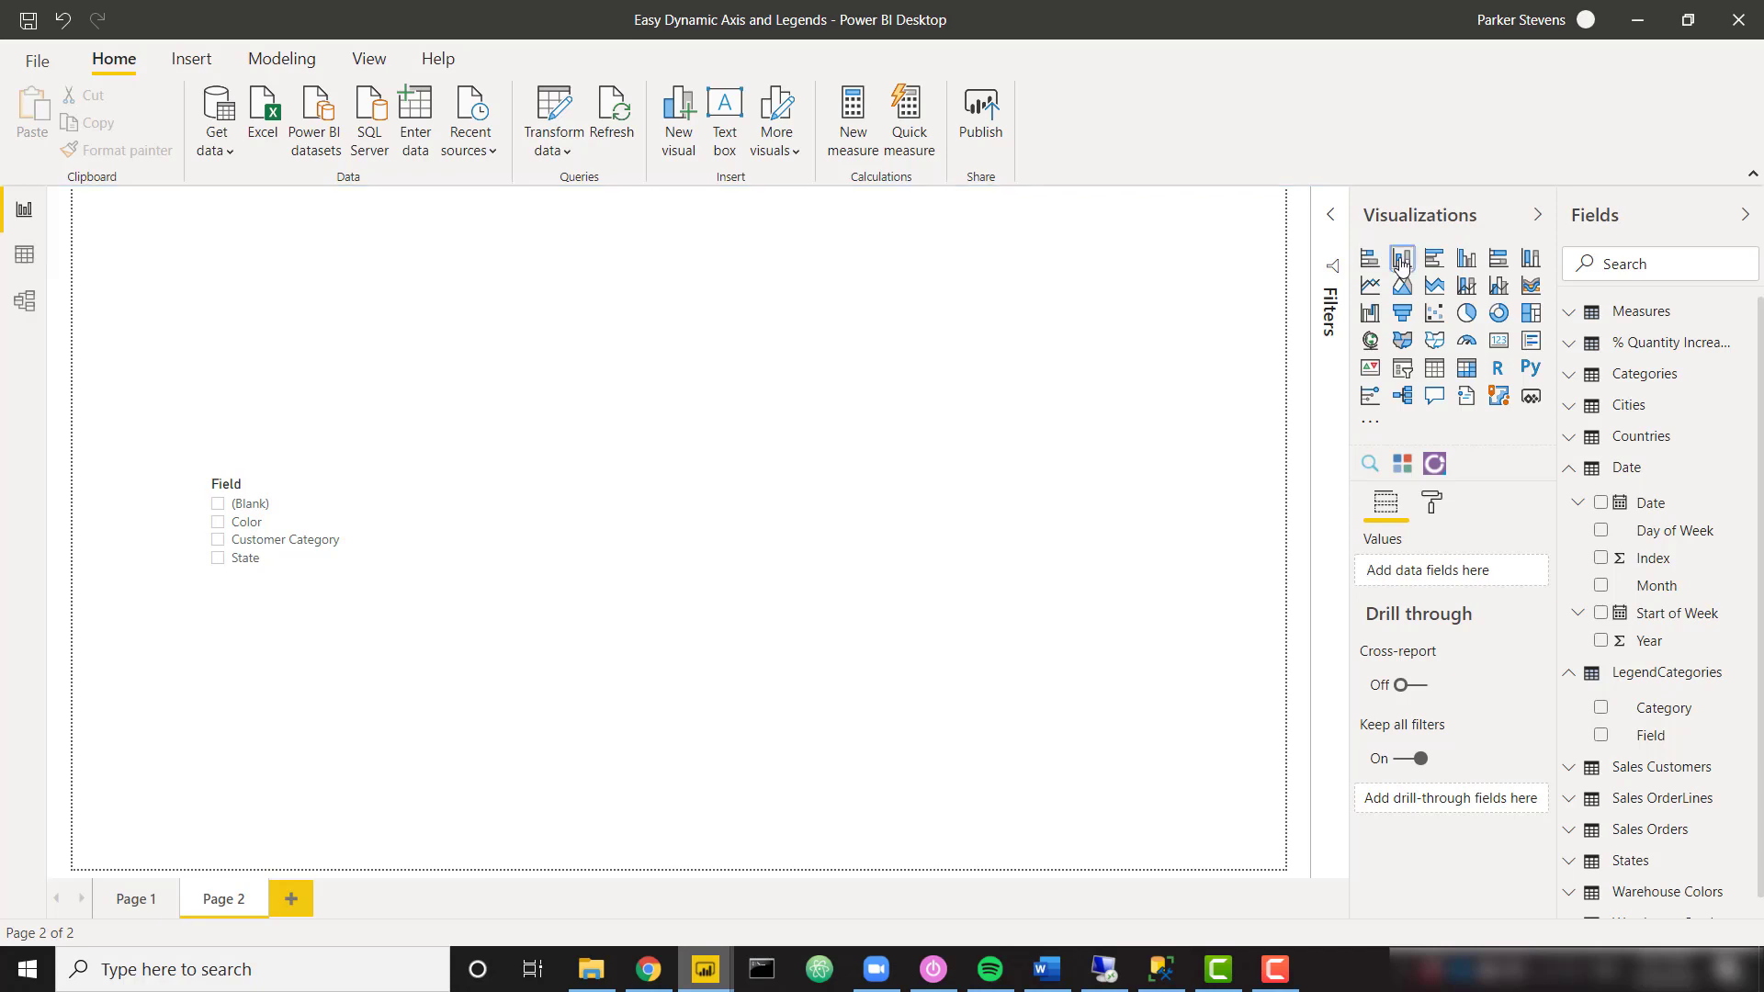
pyautogui.moveTo(406, 313); pyautogui.dragTo(741, 466)
pyautogui.moveTo(795, 549); pyautogui.dragTo(1233, 654)
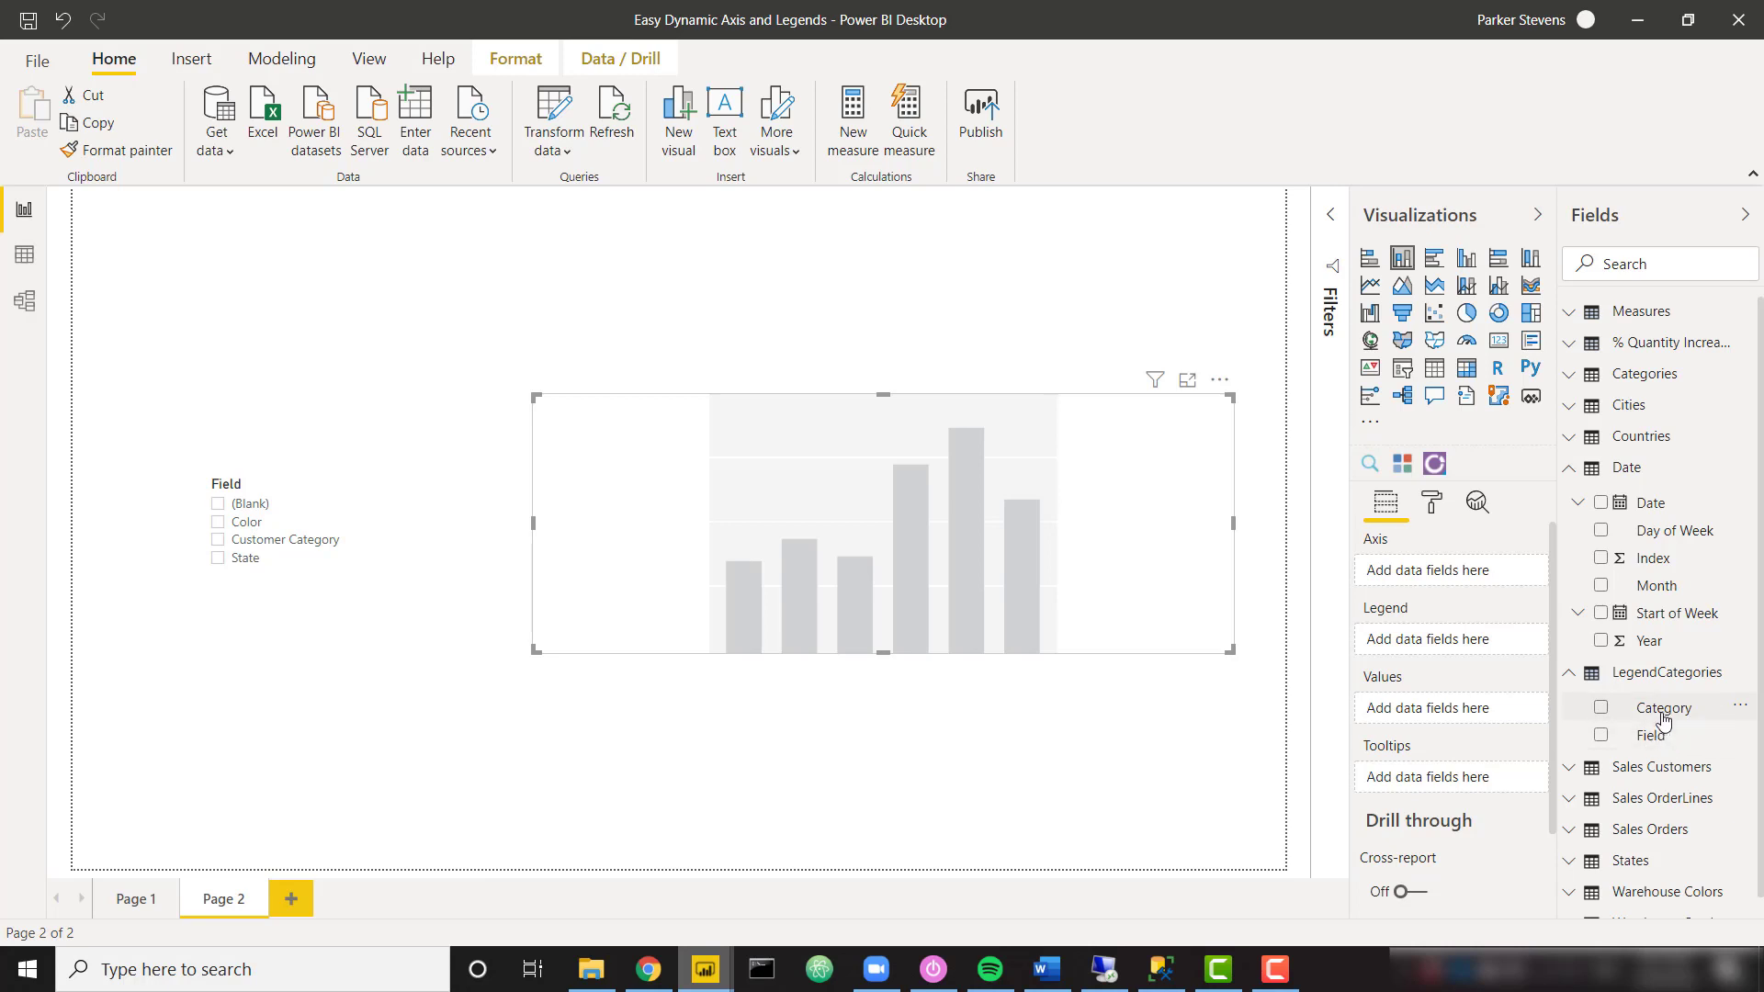
# - Put LegendCategories Category on the axis and Measures[Total Sales] as the chart's values
pyautogui.moveTo(1661, 710); pyautogui.dragTo(1446, 586)
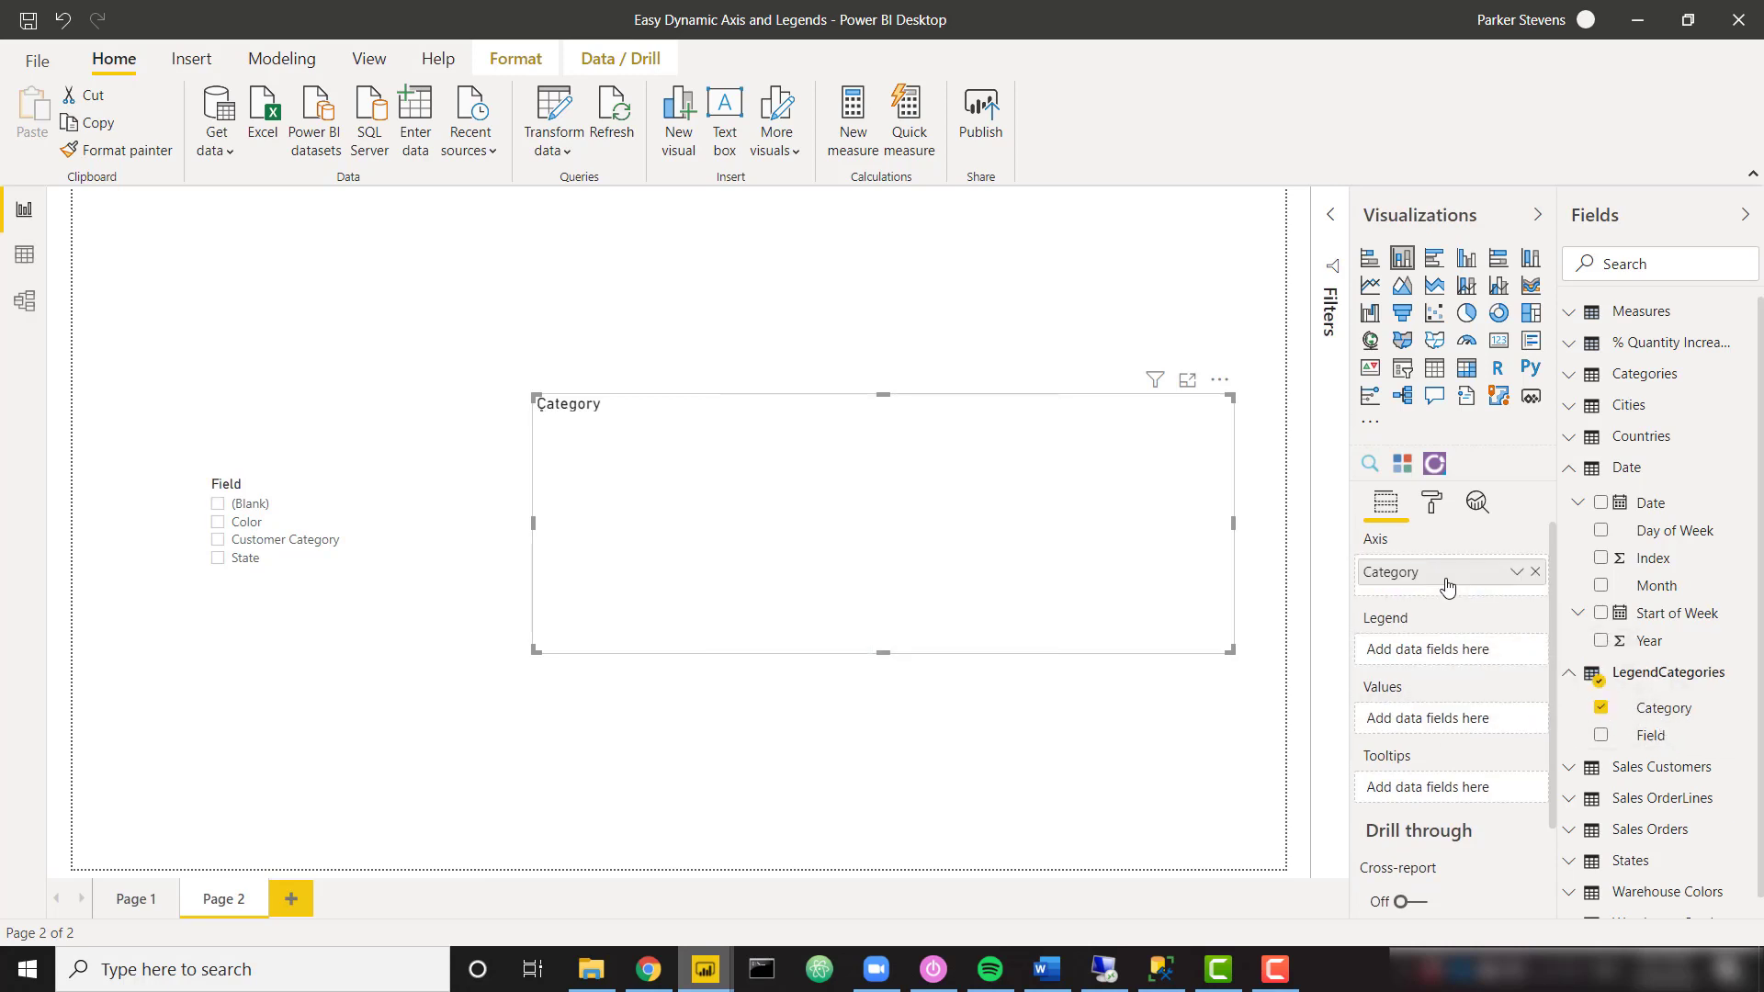
pyautogui.click(1577, 318)
pyautogui.scroll(-10, 1654, 680)
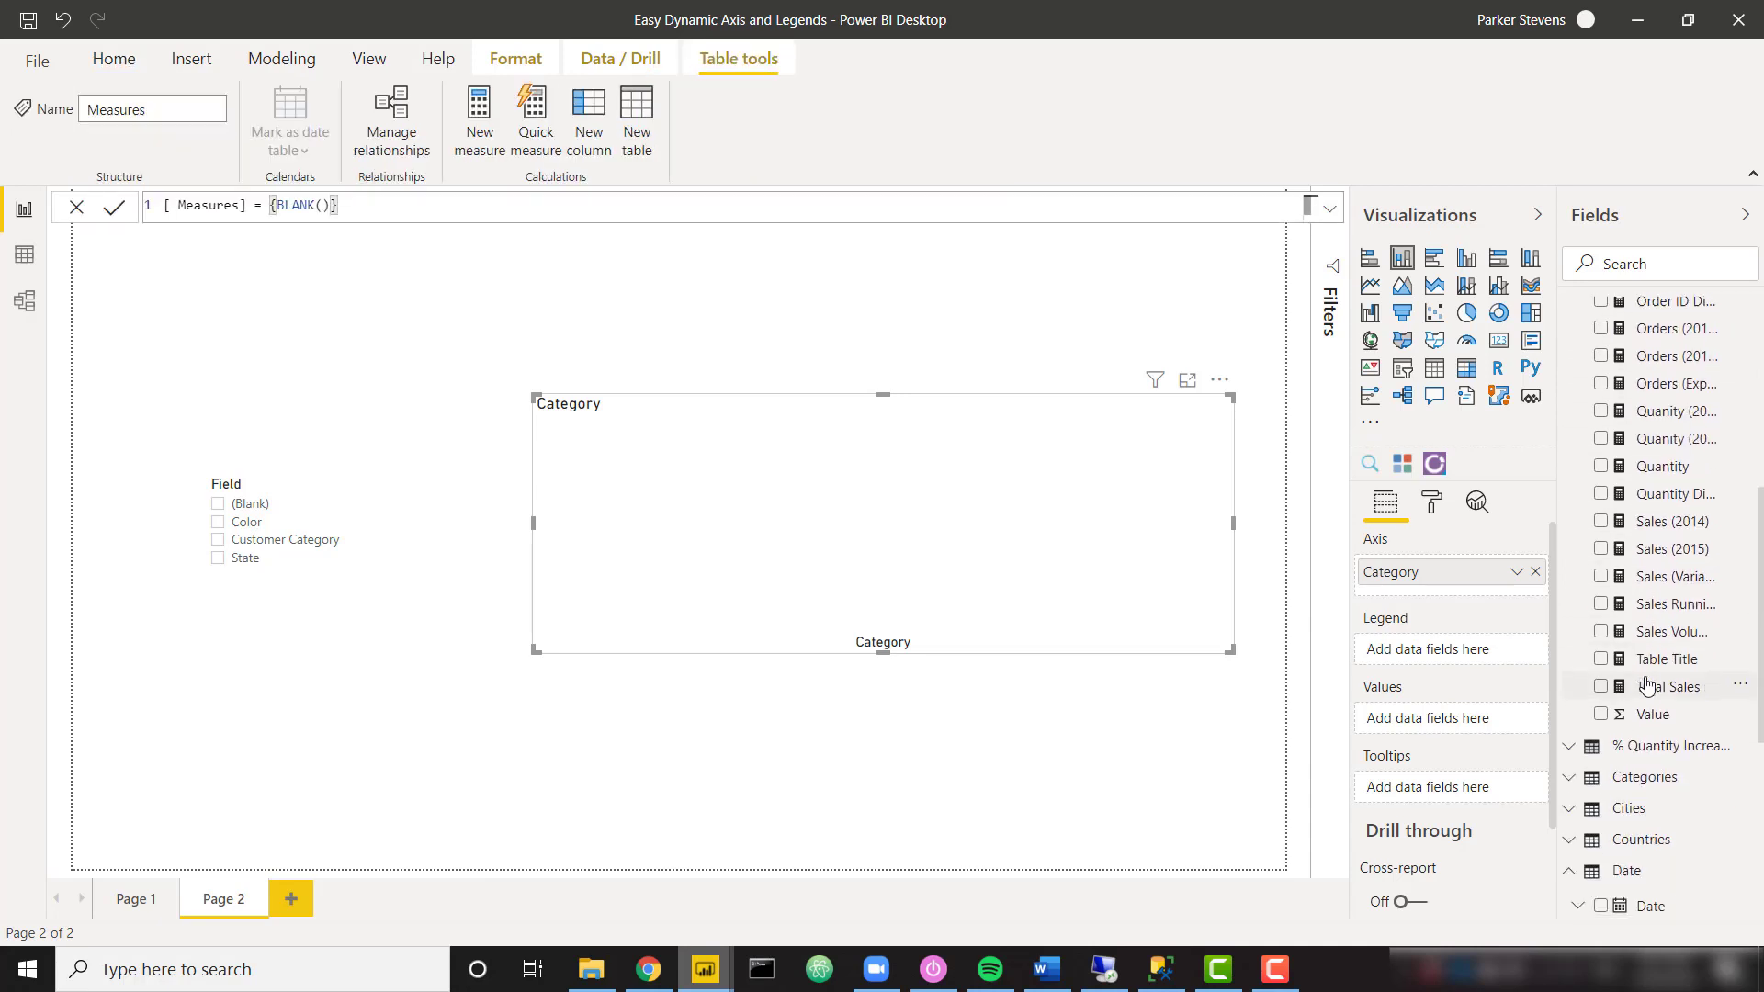
pyautogui.moveTo(1658, 691); pyautogui.dragTo(1442, 720)
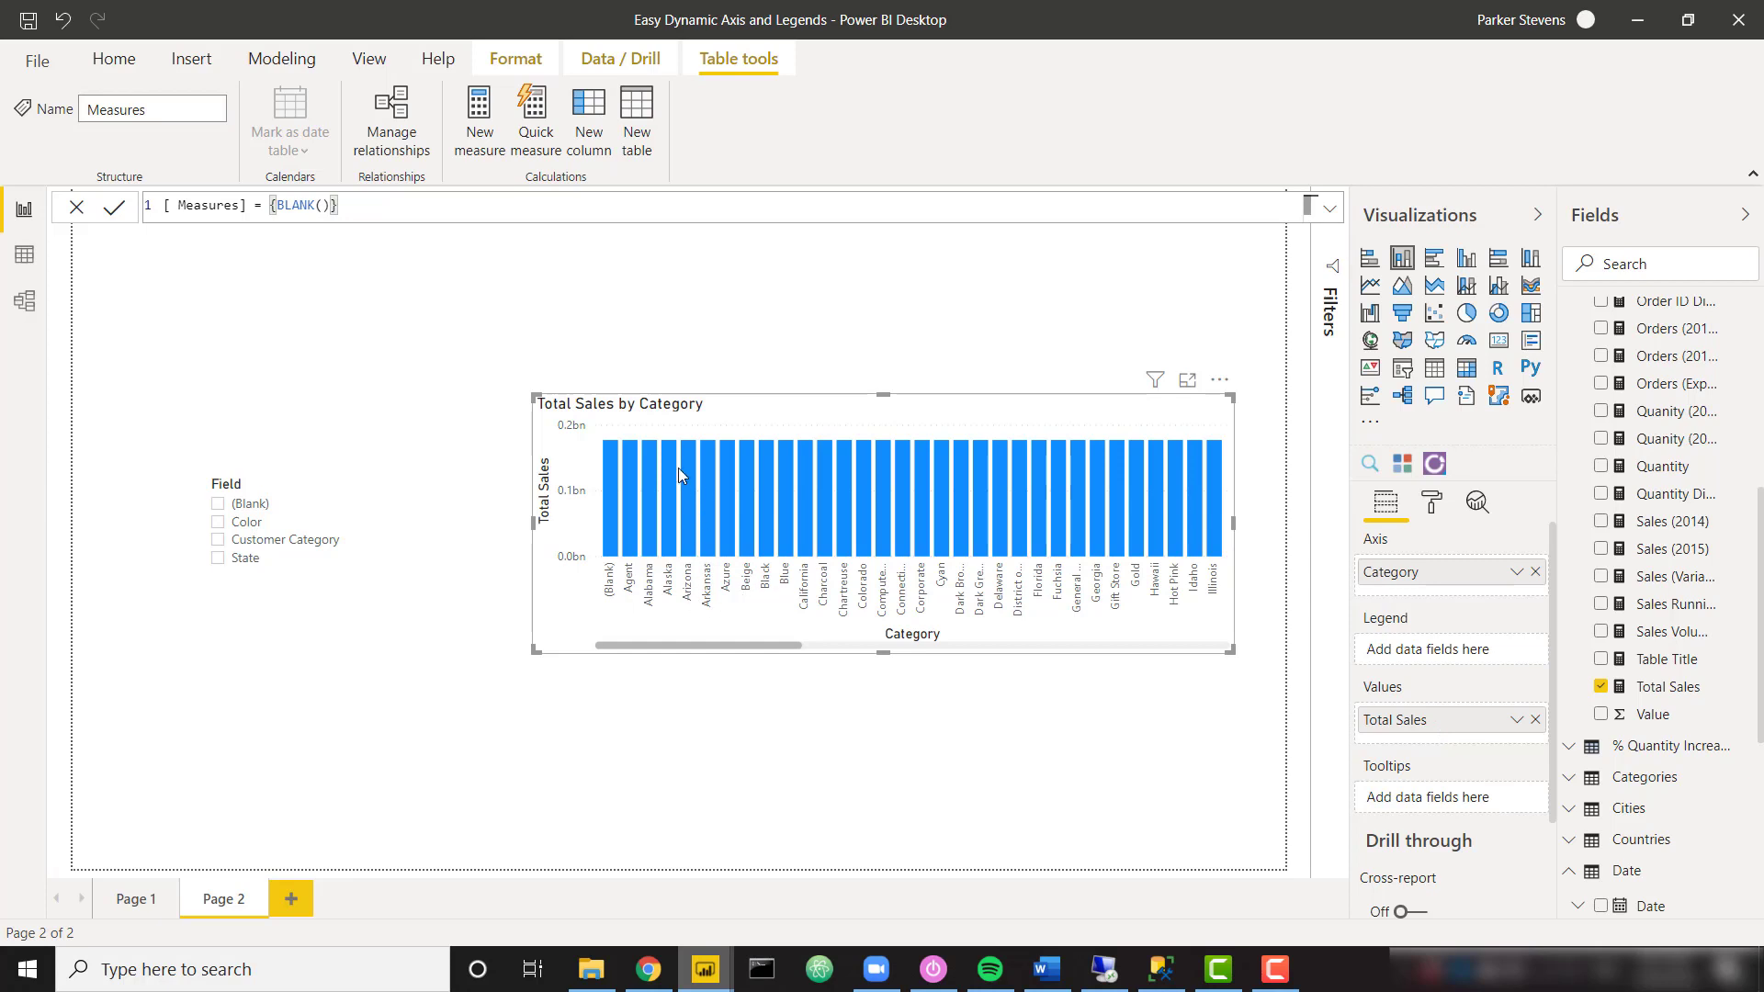
pyautogui.moveTo(632, 452)
pyautogui.moveTo(727, 652); pyautogui.dragTo(603, 636)
pyautogui.scroll(5, 1670, 700)
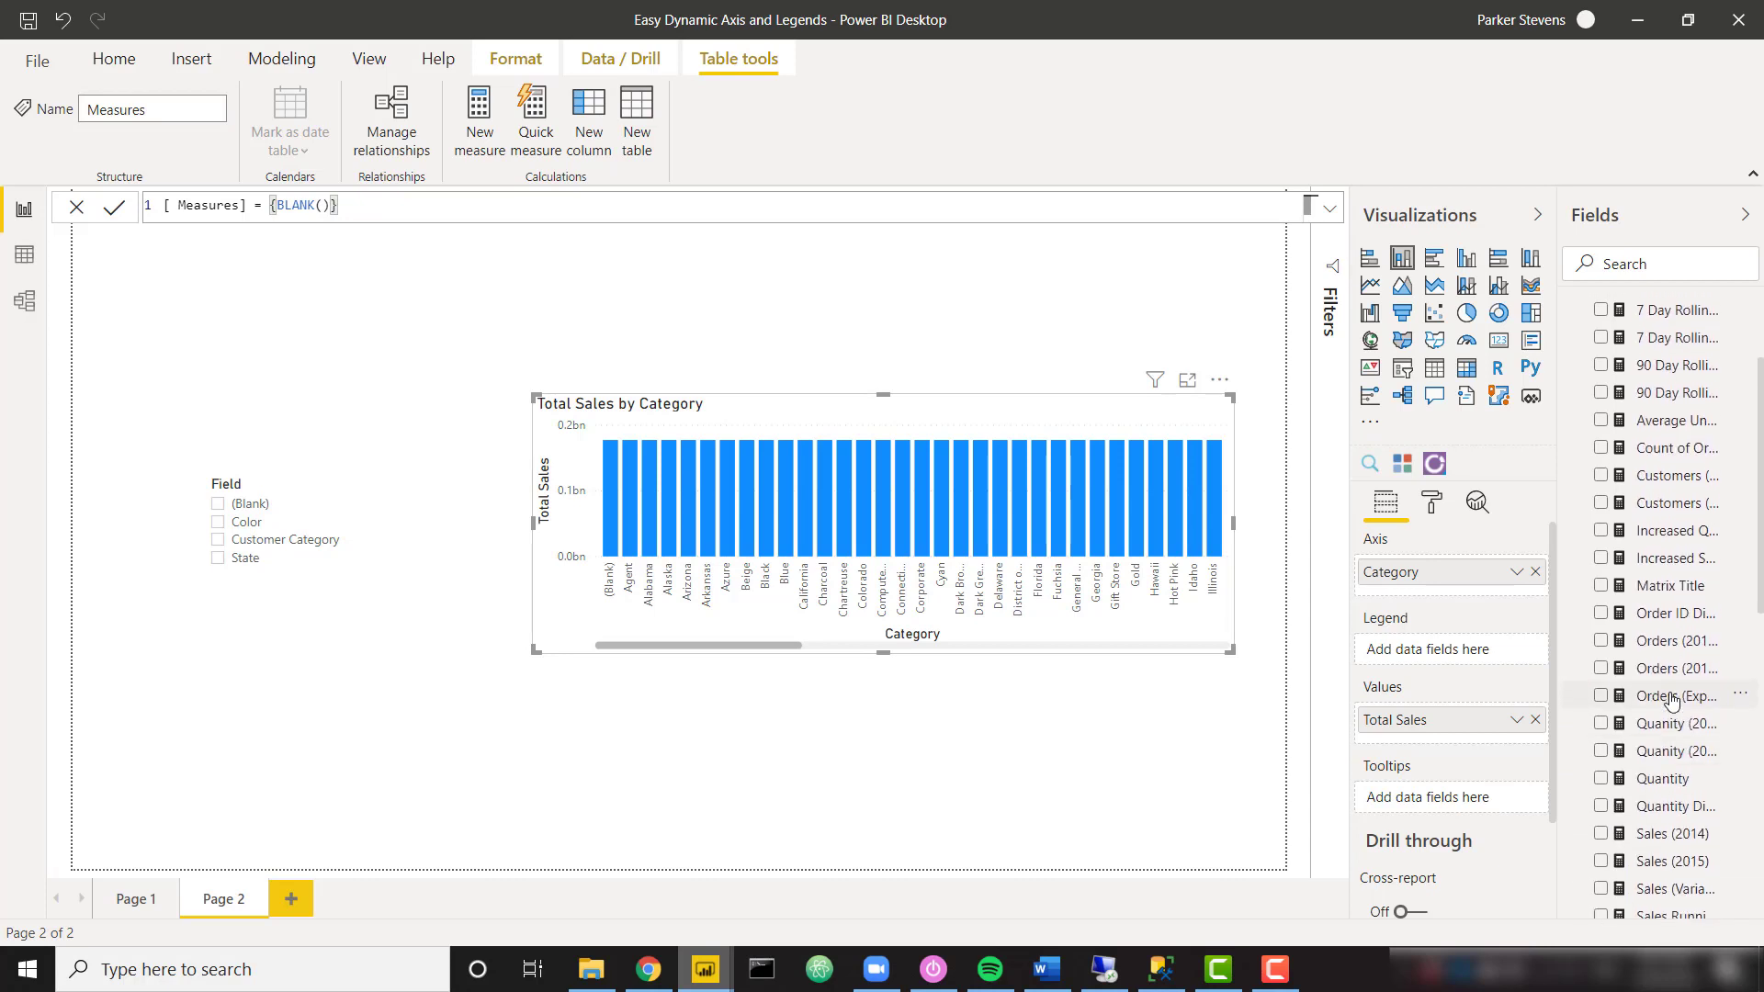
# - Expand the Sales (Variable Category) SWITCH measure and work through its Customer Category, Color and State branches
pyautogui.scroll(1, 1670, 700)
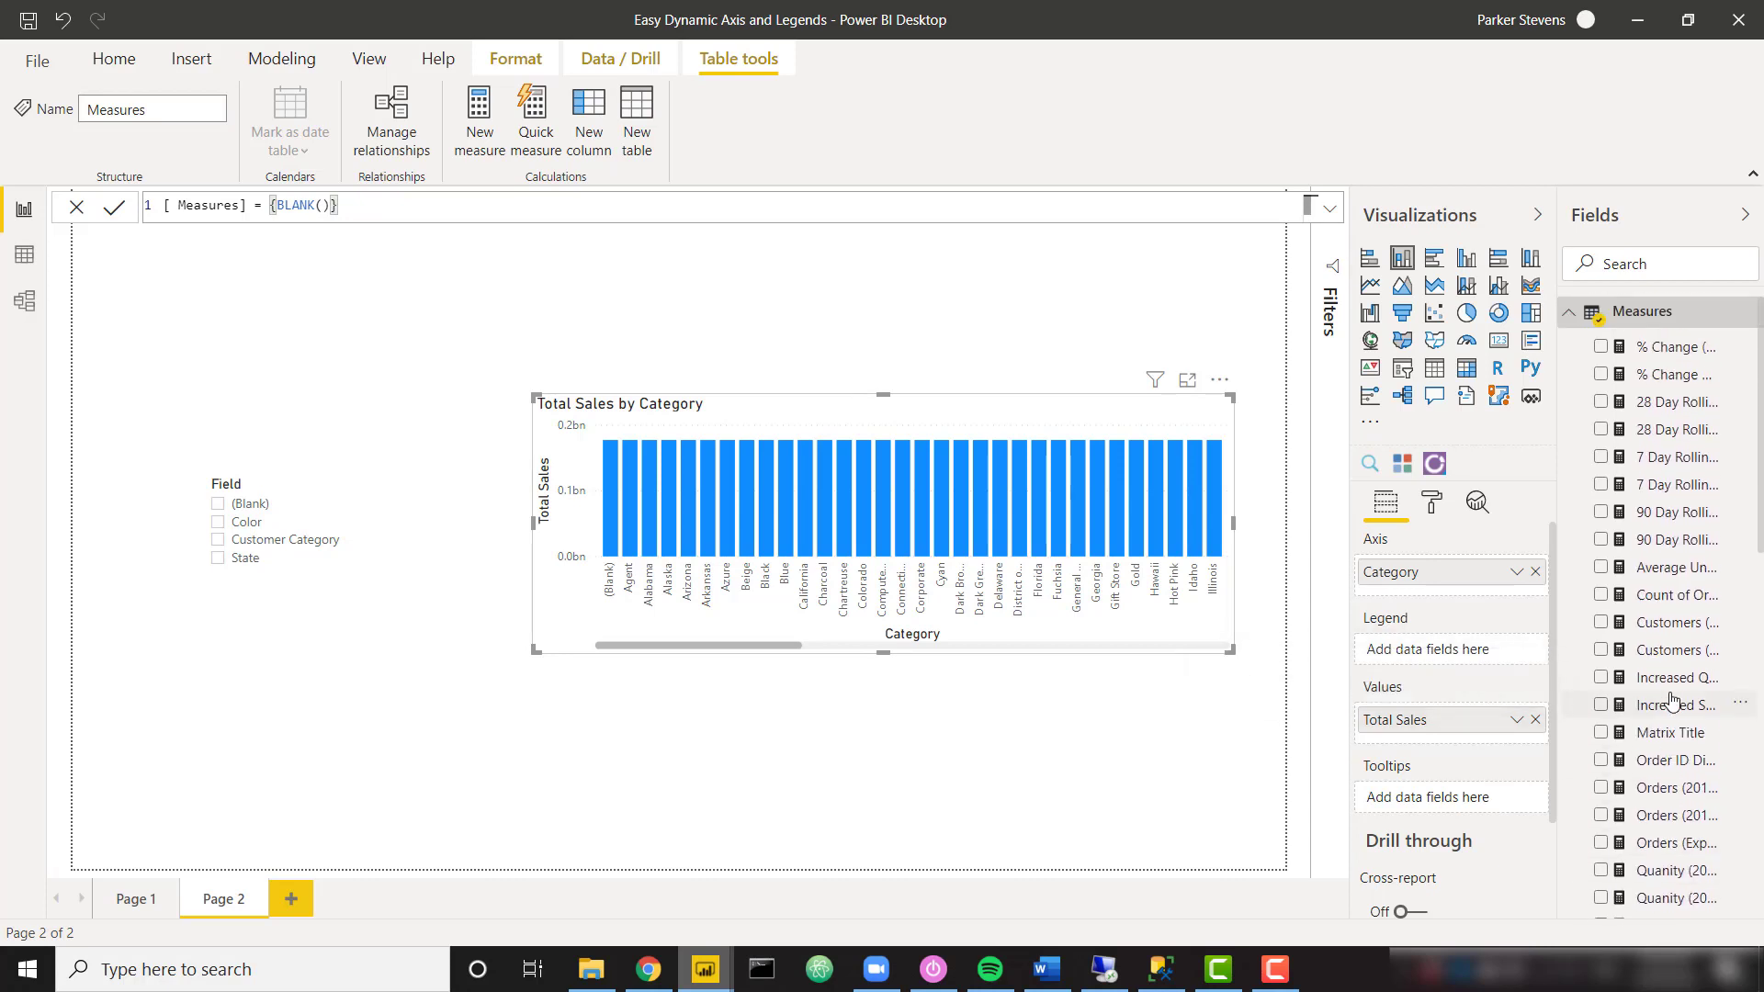
pyautogui.scroll(-5, 1670, 700)
pyautogui.click(1672, 541)
pyautogui.click(1329, 208)
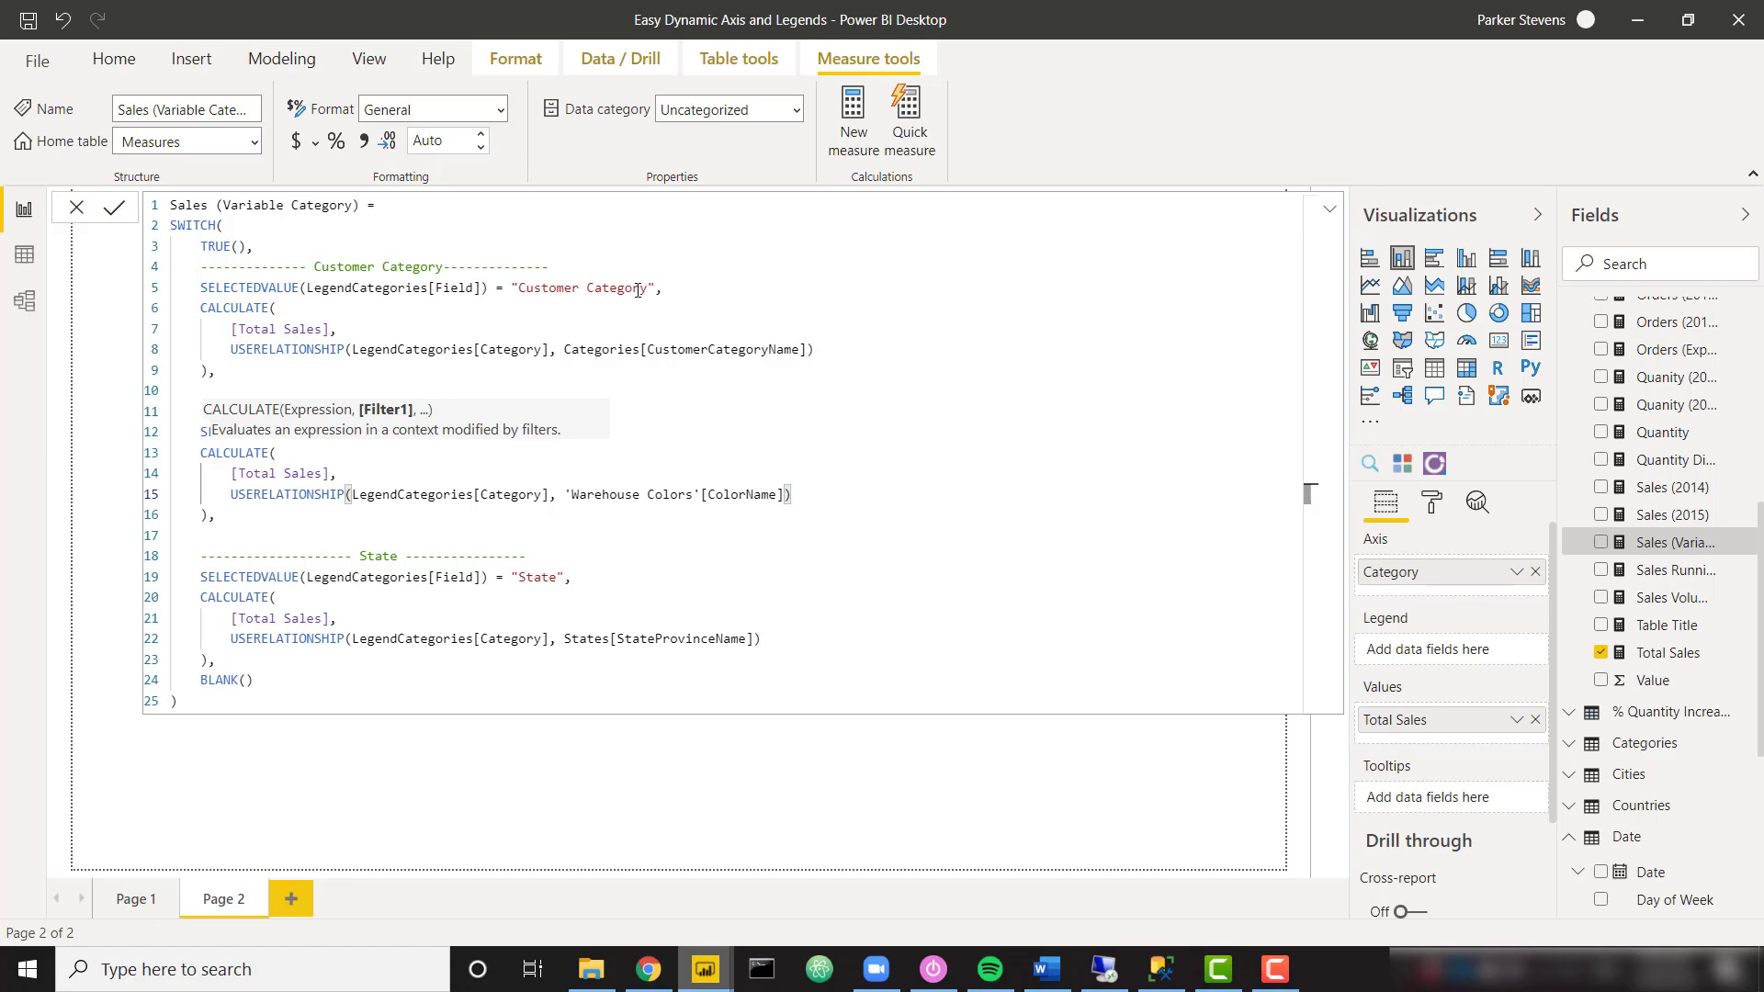
pyautogui.click(340, 329)
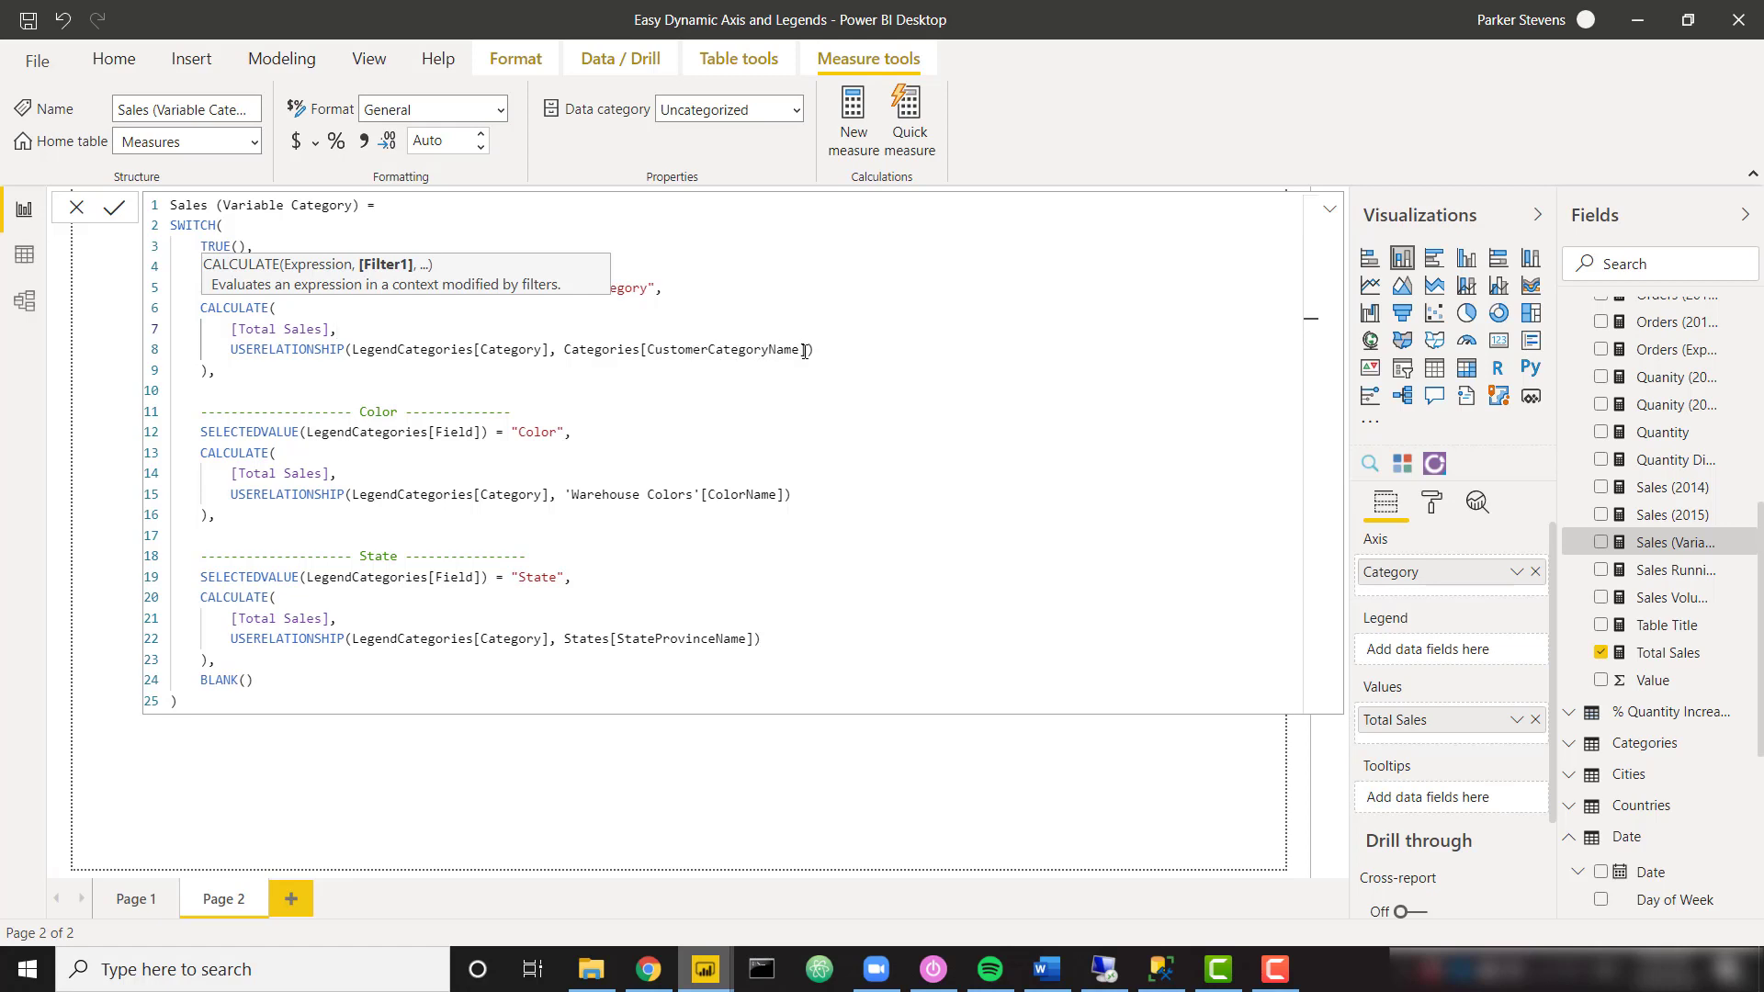
pyautogui.click(28, 306)
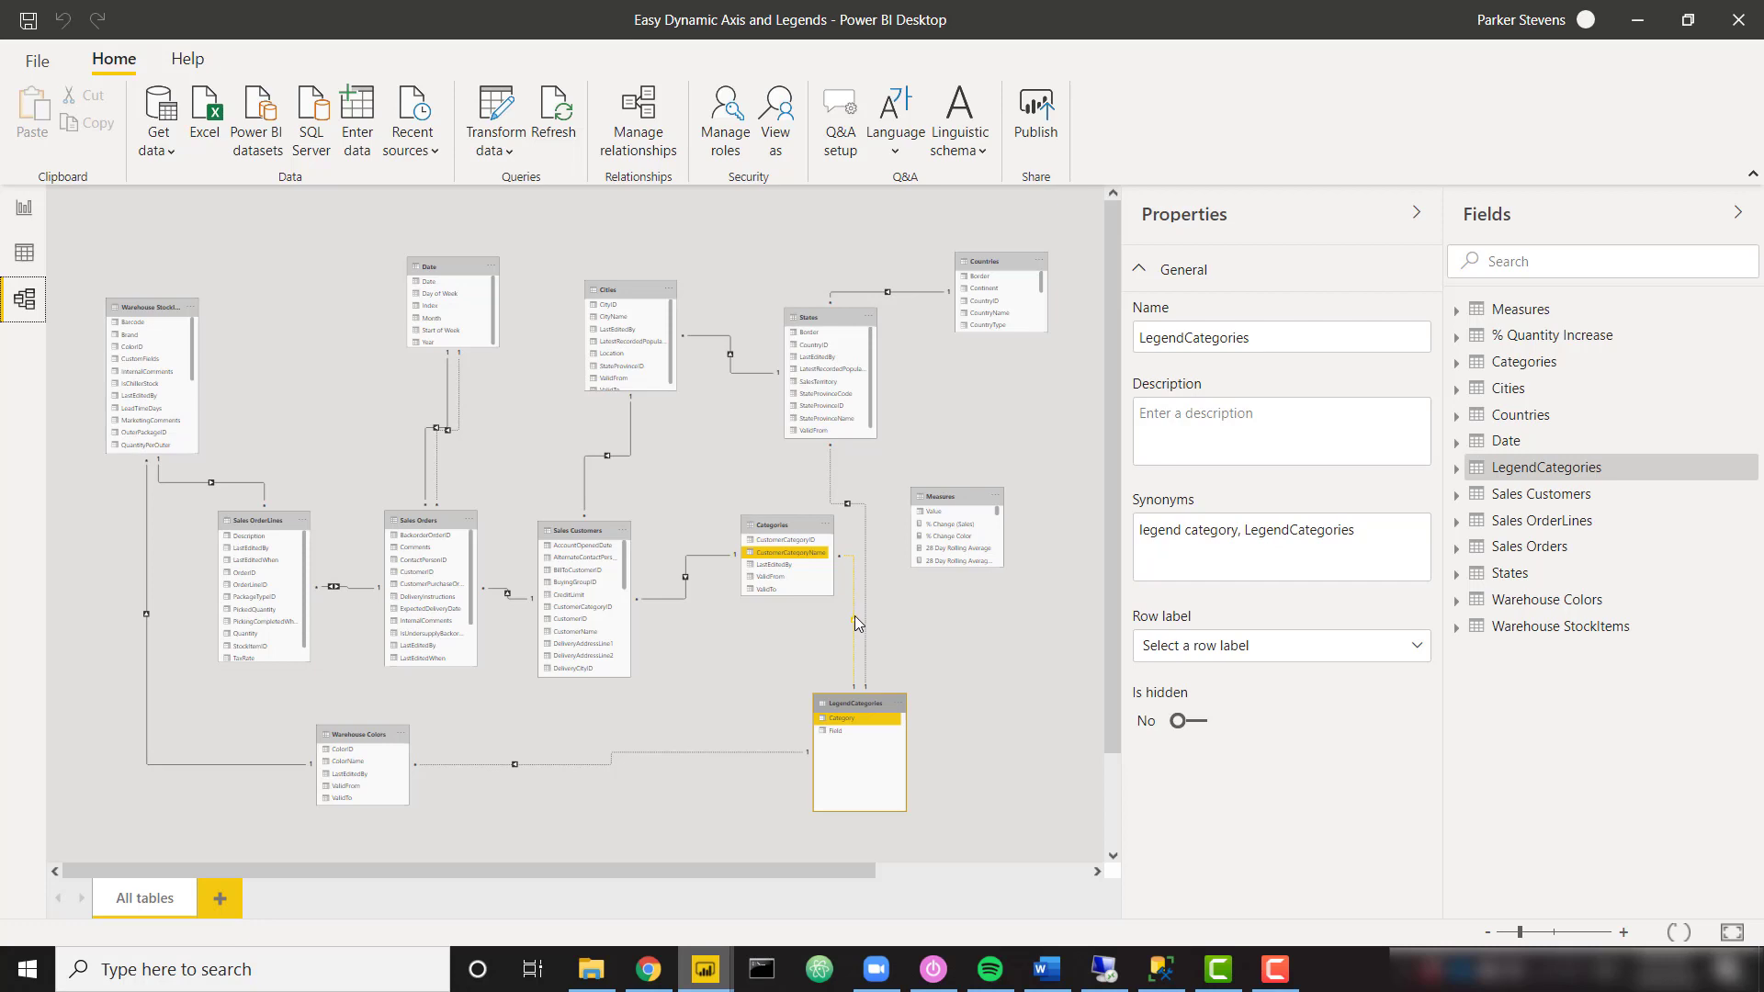
# - Toggle between Model and Report views, then collapse the formula bar to reveal Page 2's chart and slicer
pyautogui.click(25, 213)
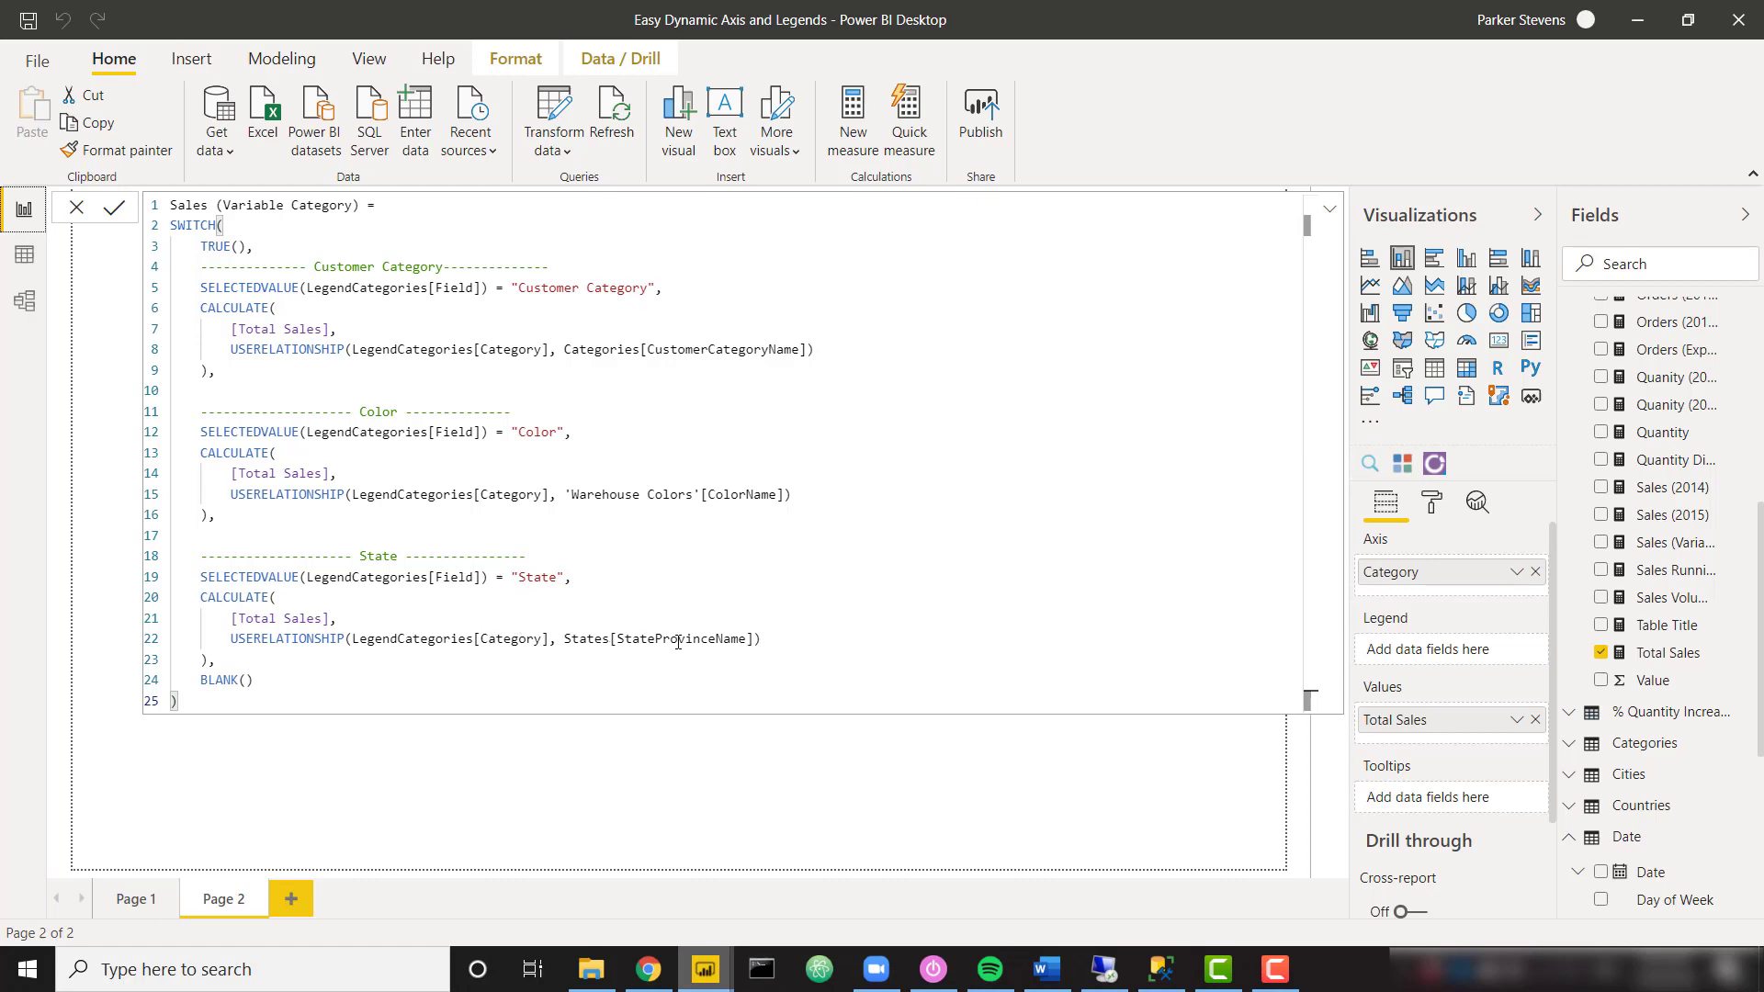
pyautogui.click(23, 300)
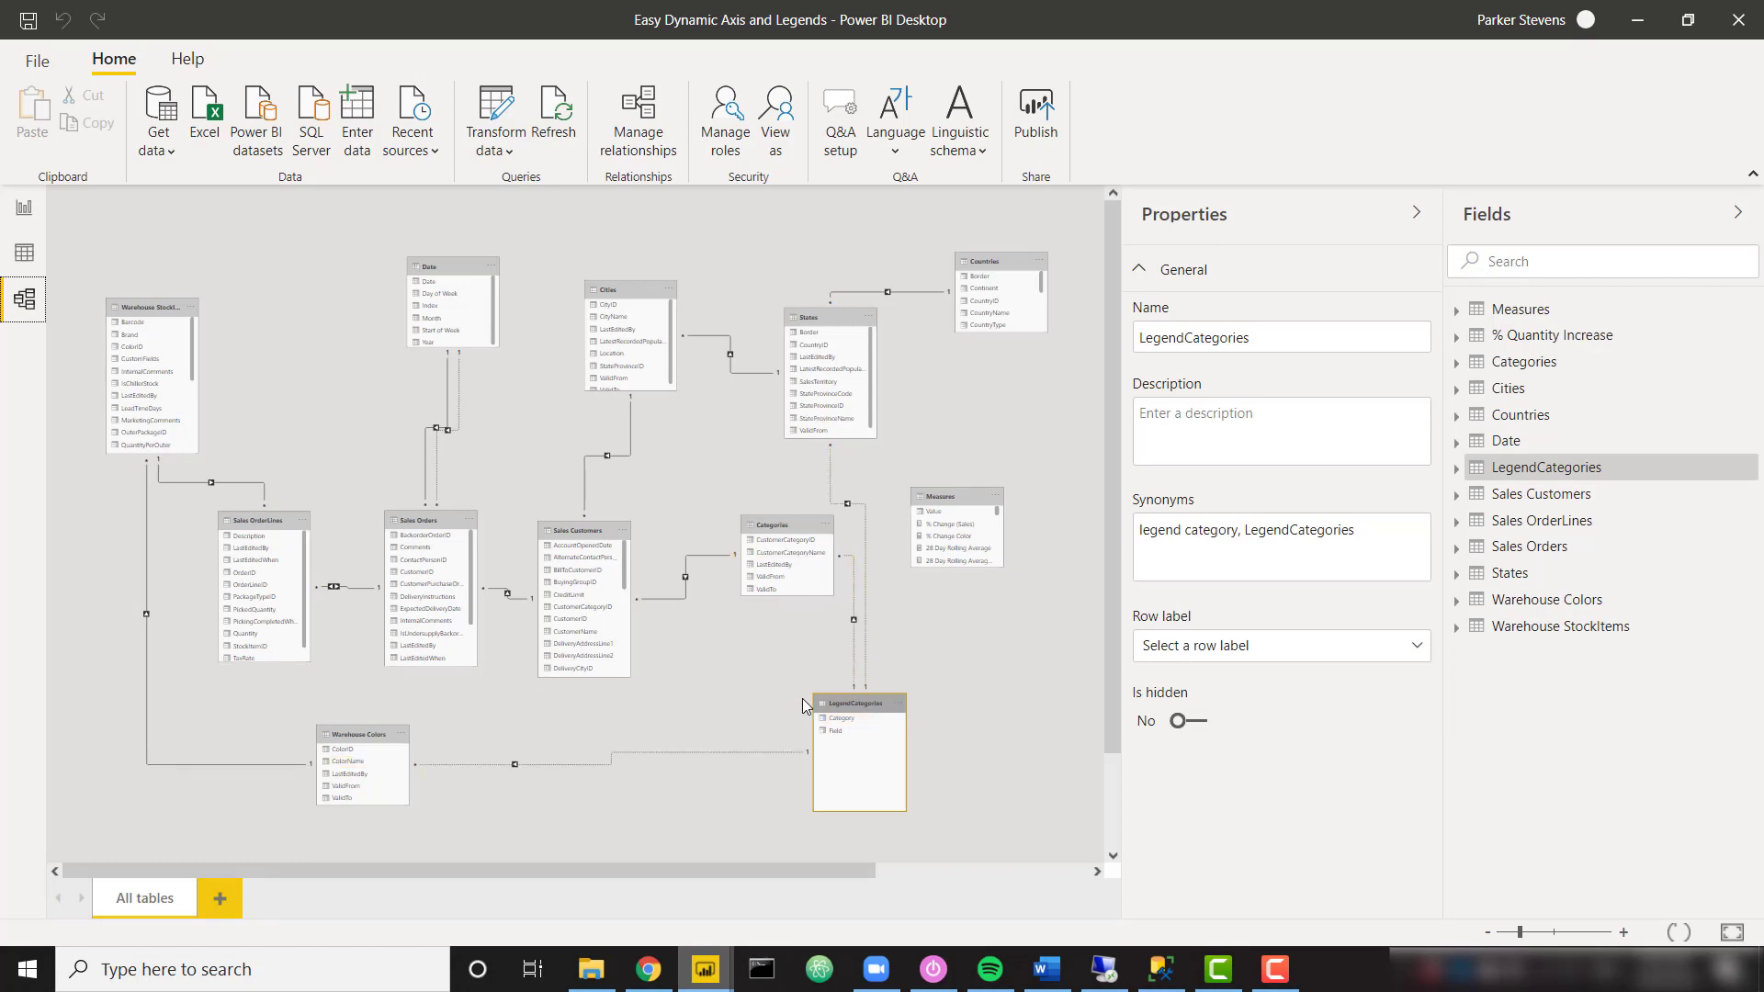
pyautogui.click(23, 211)
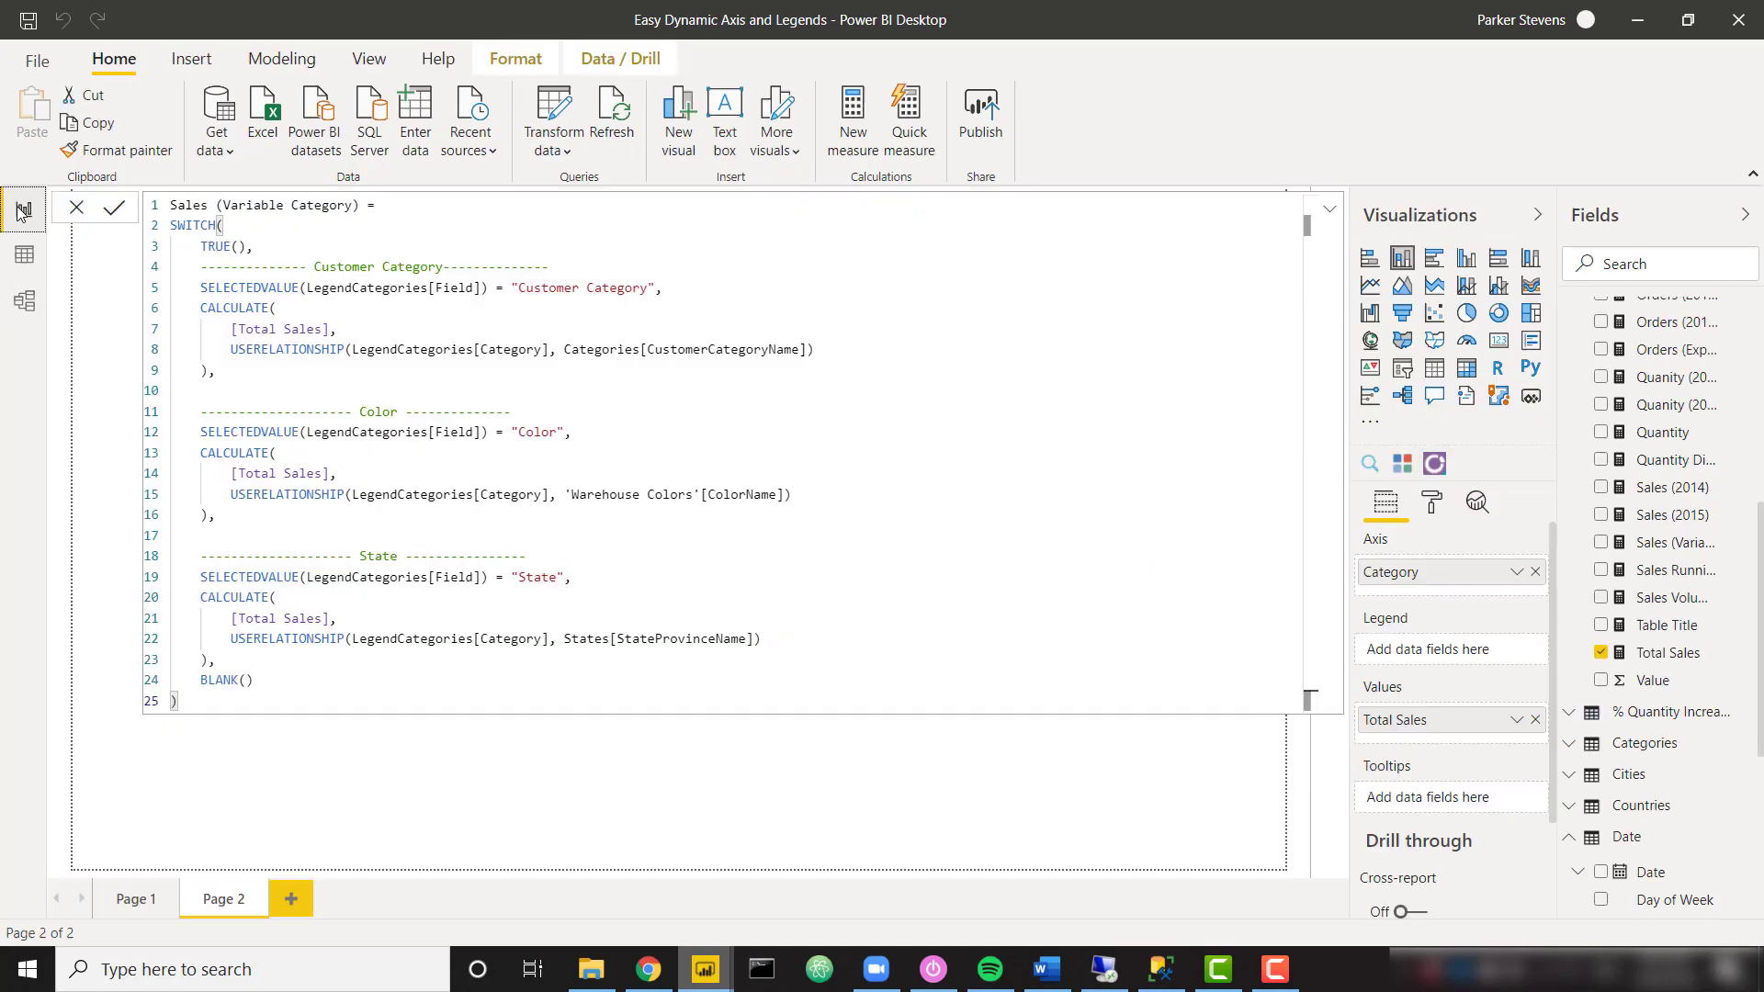
pyautogui.click(1329, 209)
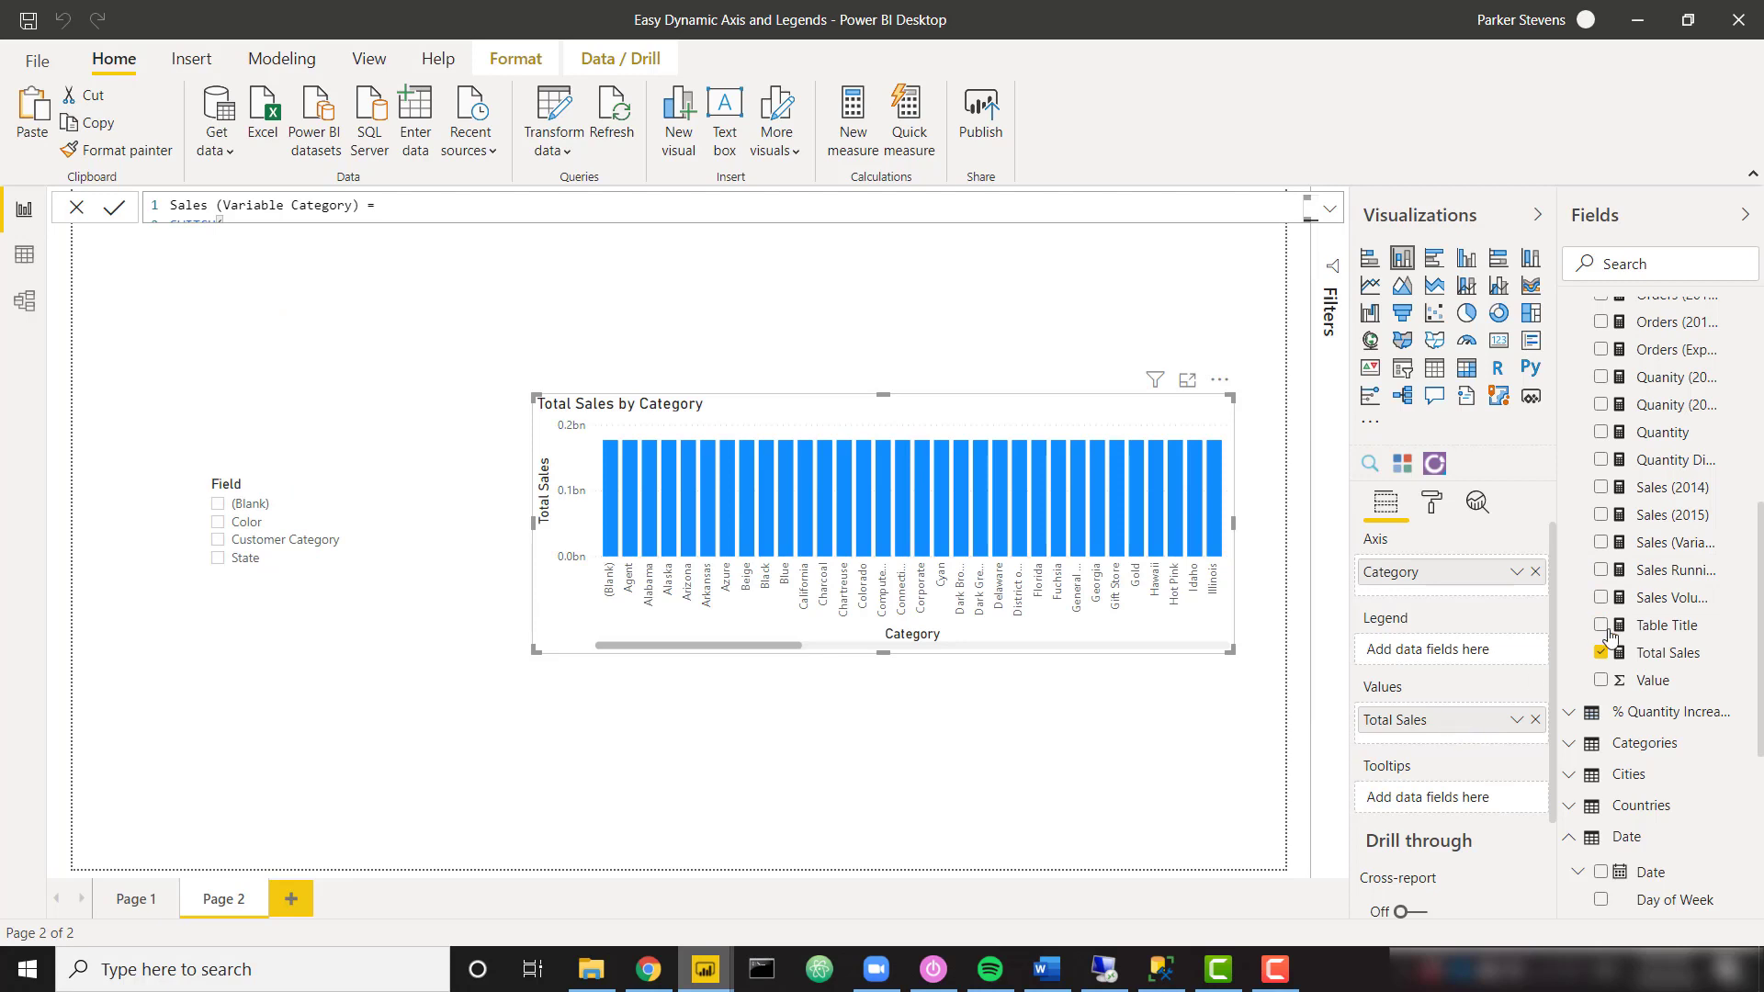
# - Replace Total Sales with Sales (Variable Category) in the bar chart's values
pyautogui.moveTo(1673, 548); pyautogui.dragTo(1447, 726)
pyautogui.click(1535, 748)
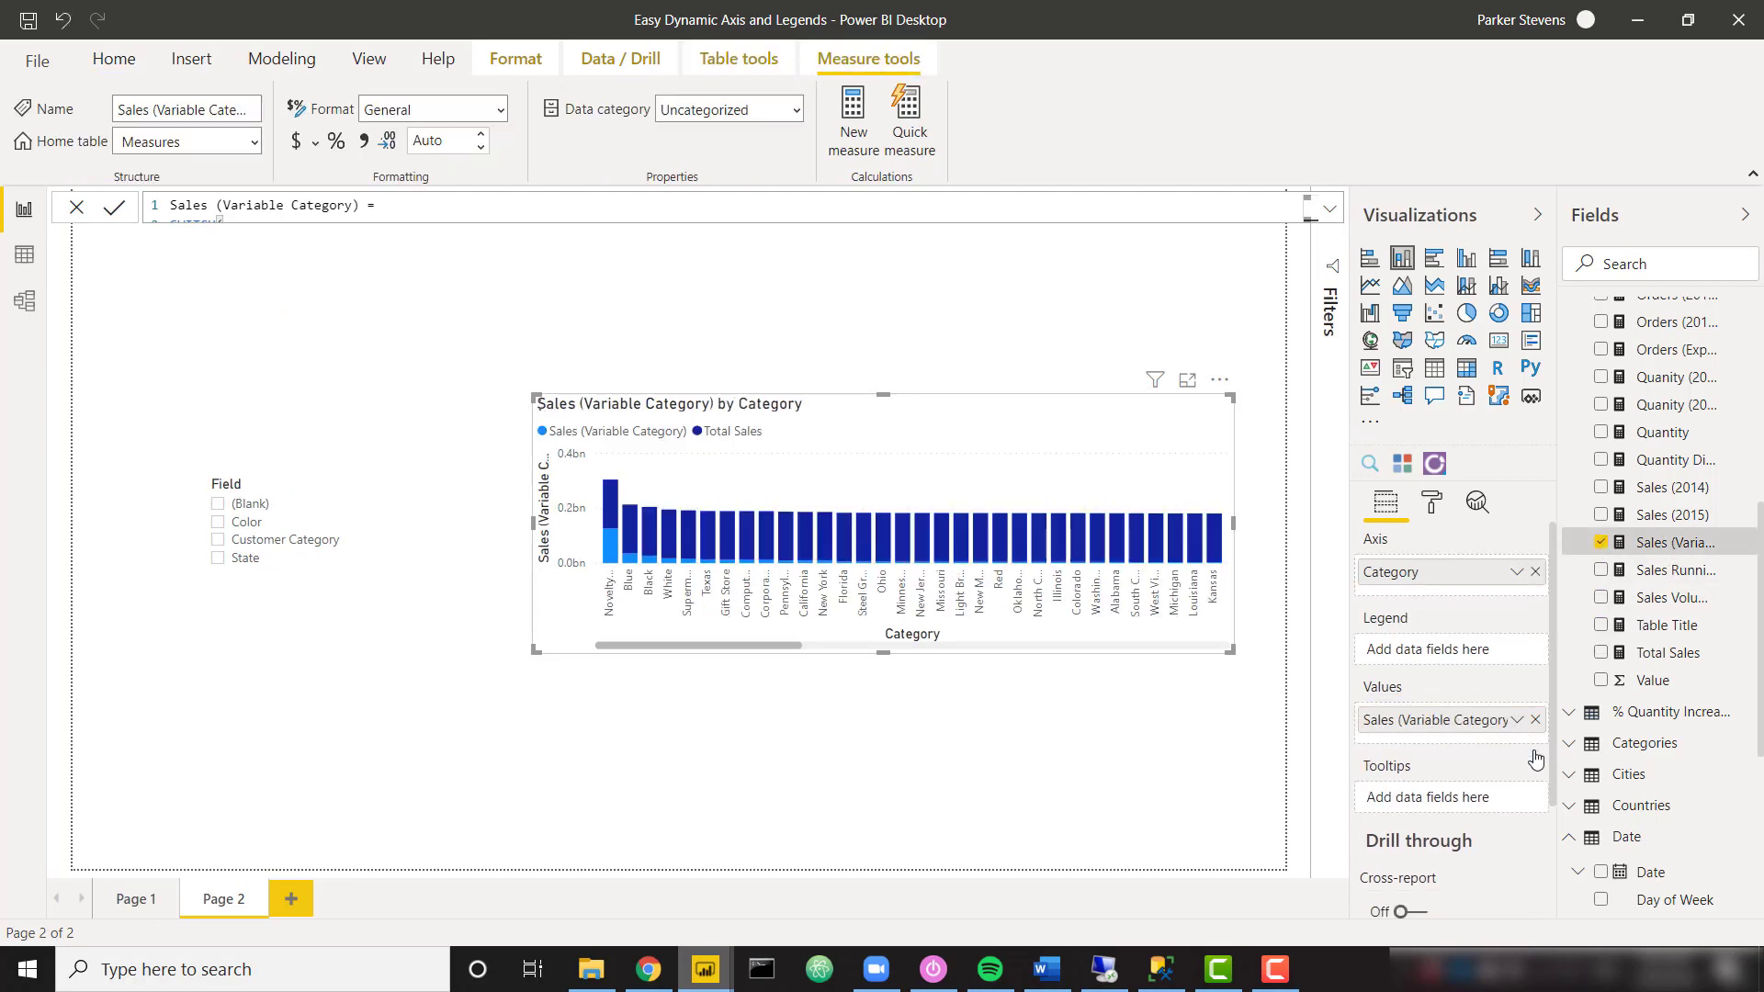
pyautogui.click(1146, 735)
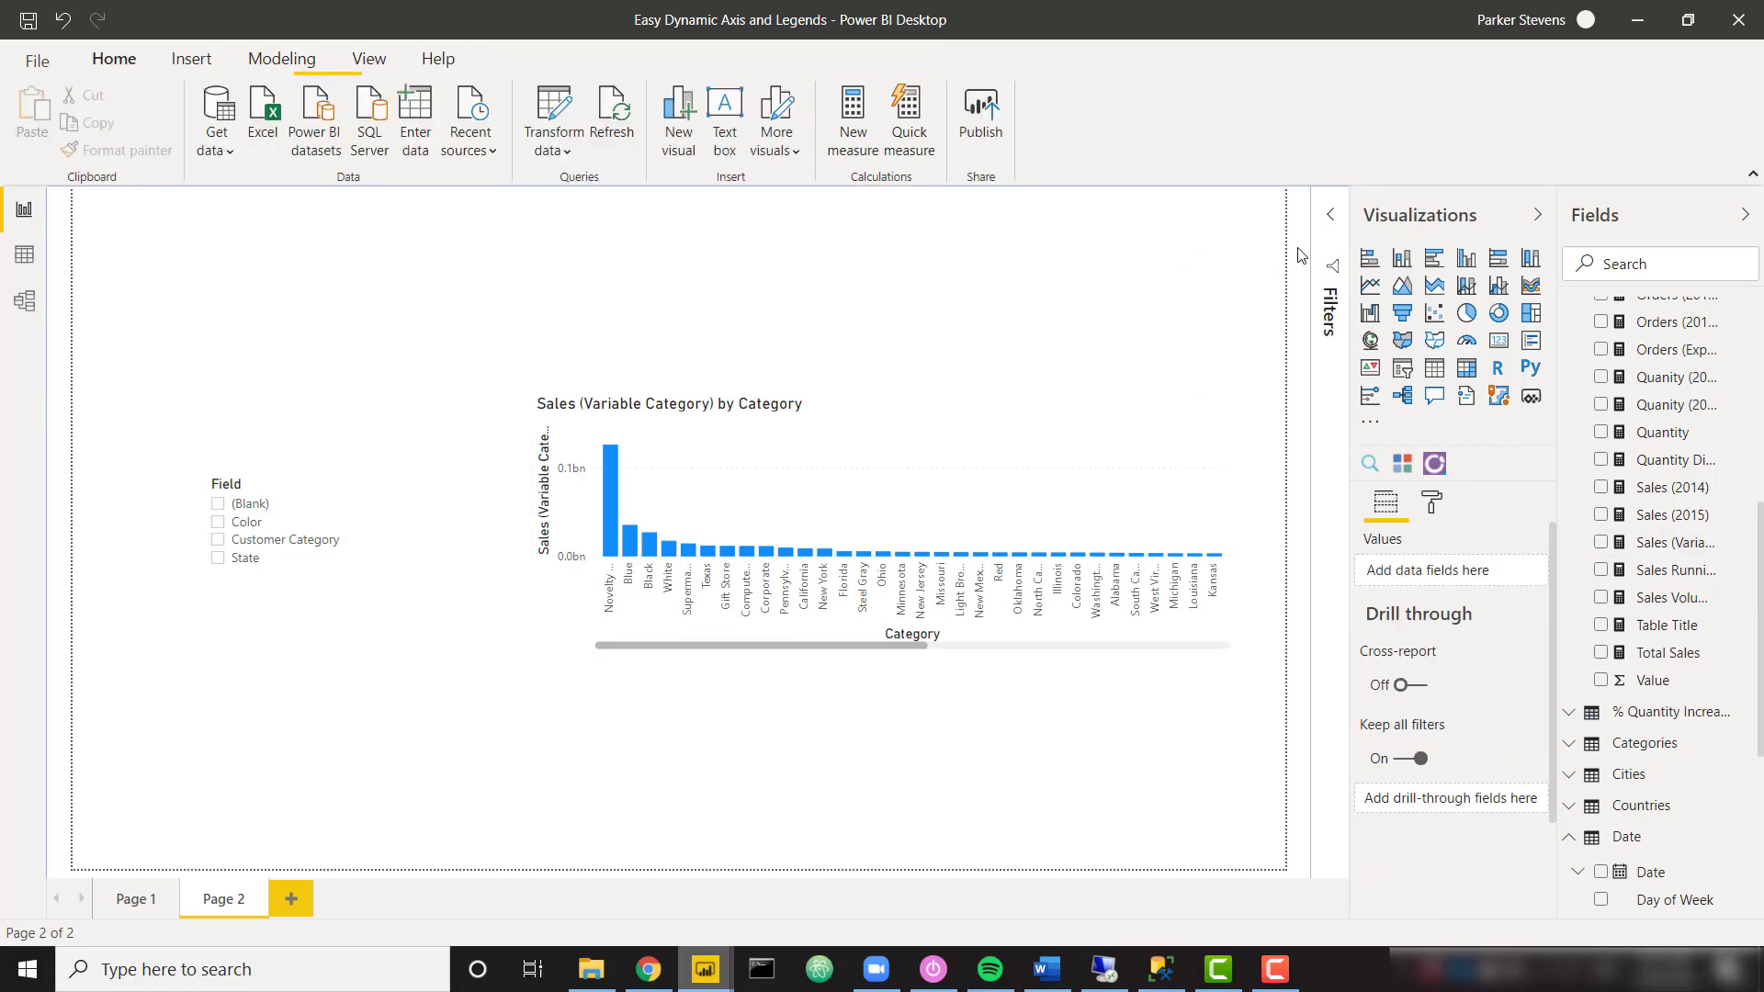
# - Filter the chart's Category to the Top 5 by Sales (Variable Category)
pyautogui.click(1331, 224)
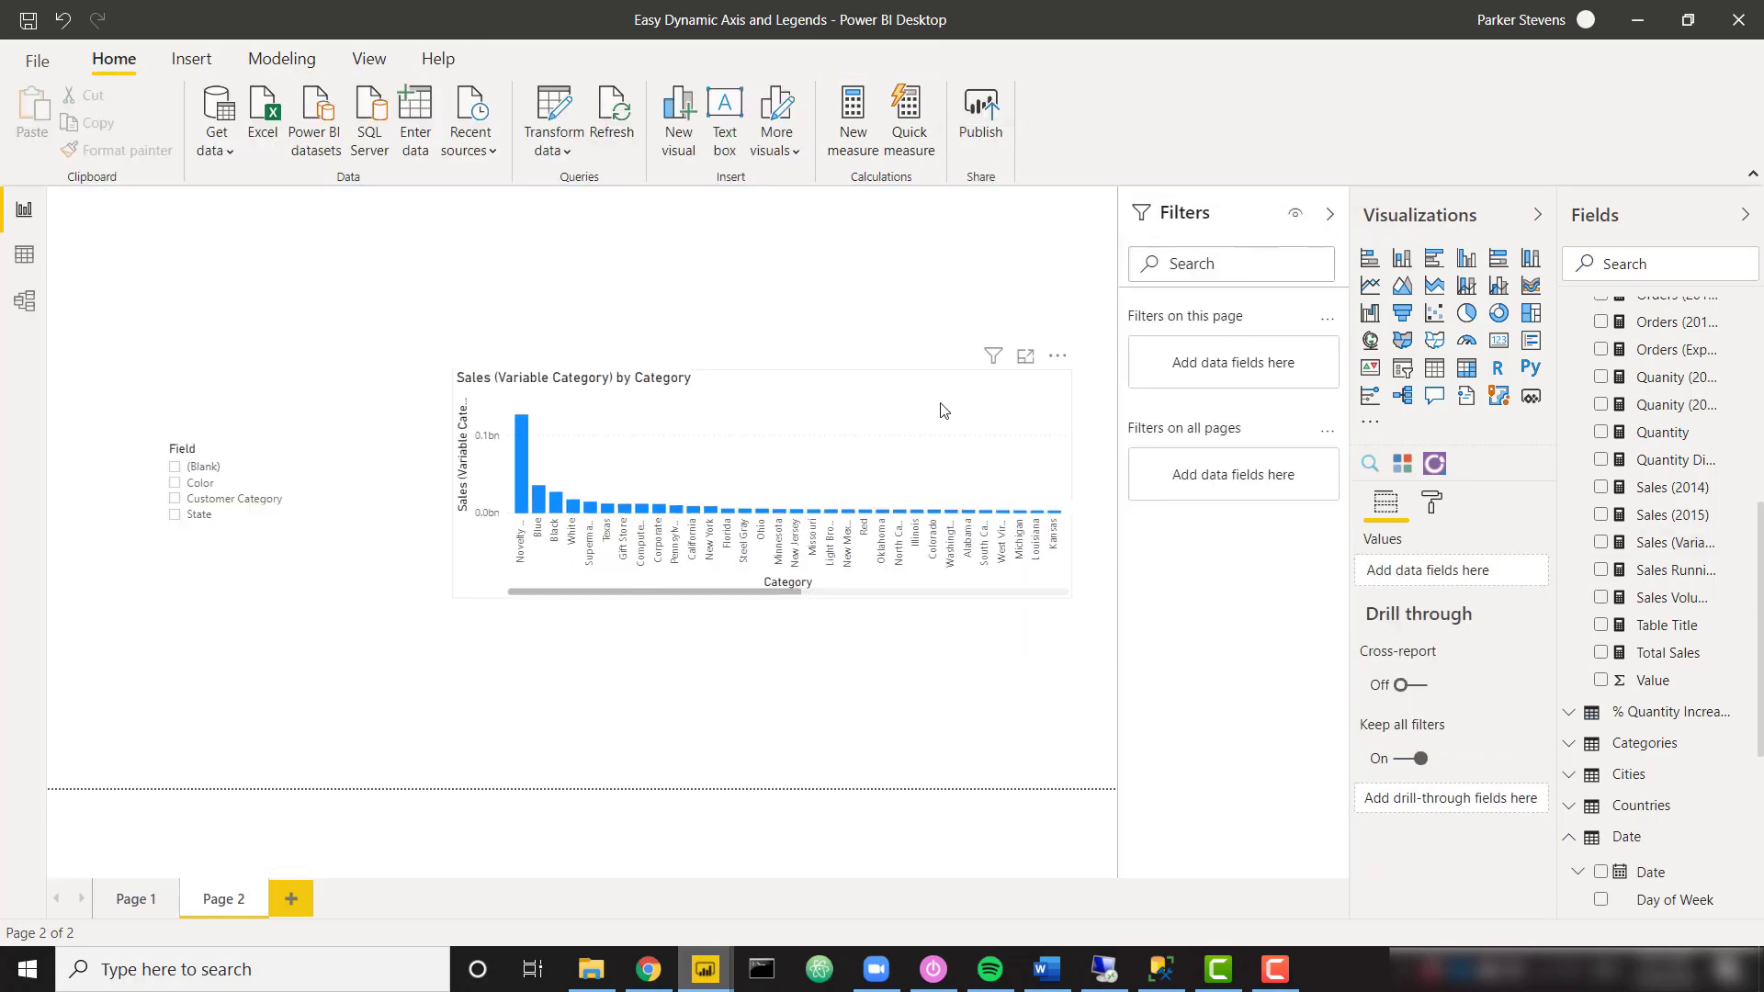
pyautogui.click(941, 411)
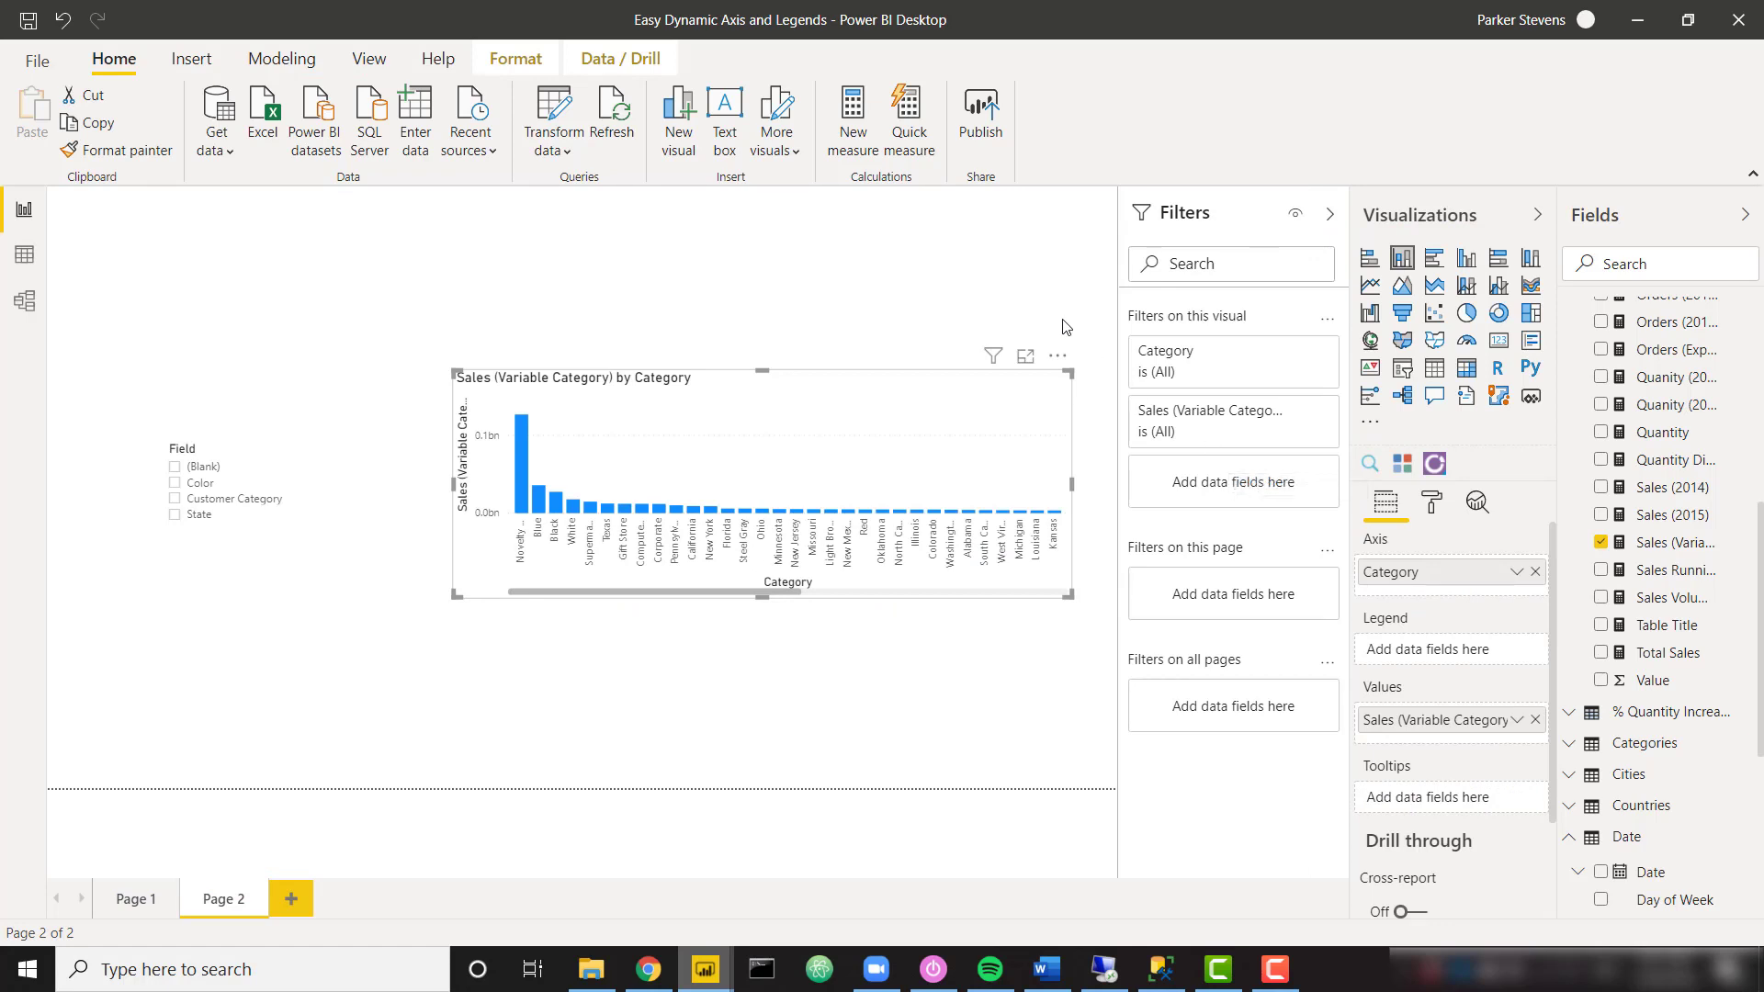
pyautogui.click(1294, 359)
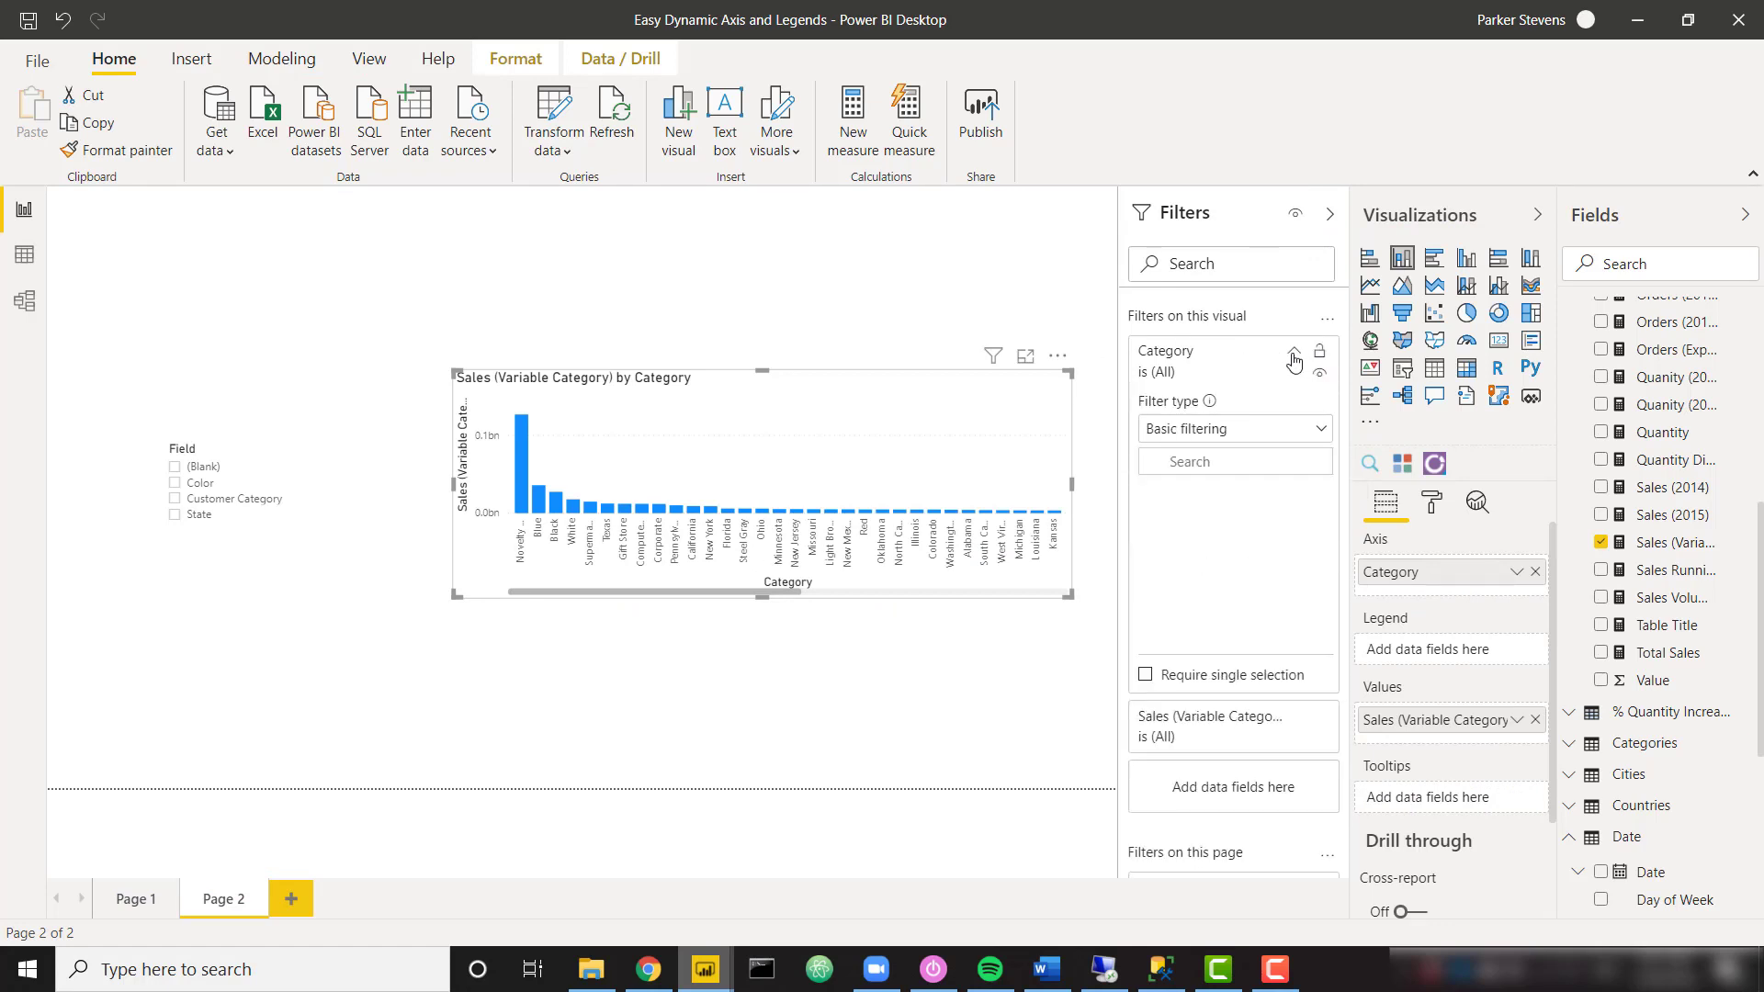
pyautogui.click(1295, 429)
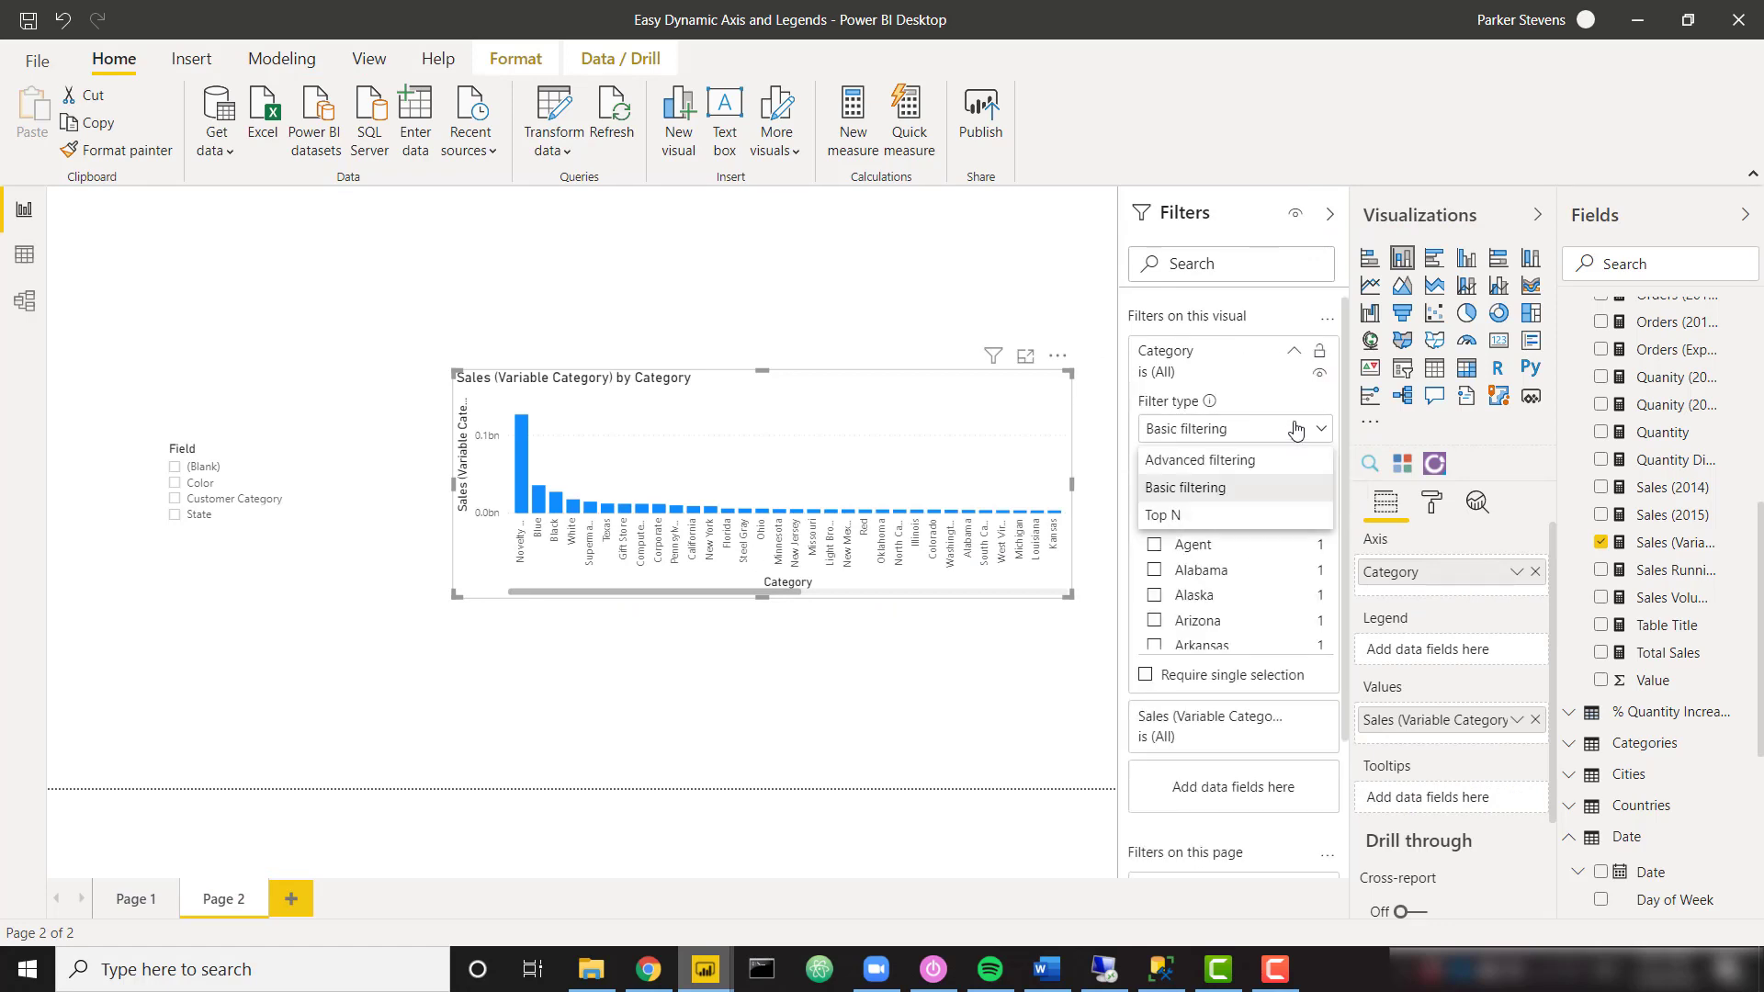
pyautogui.click(1266, 516)
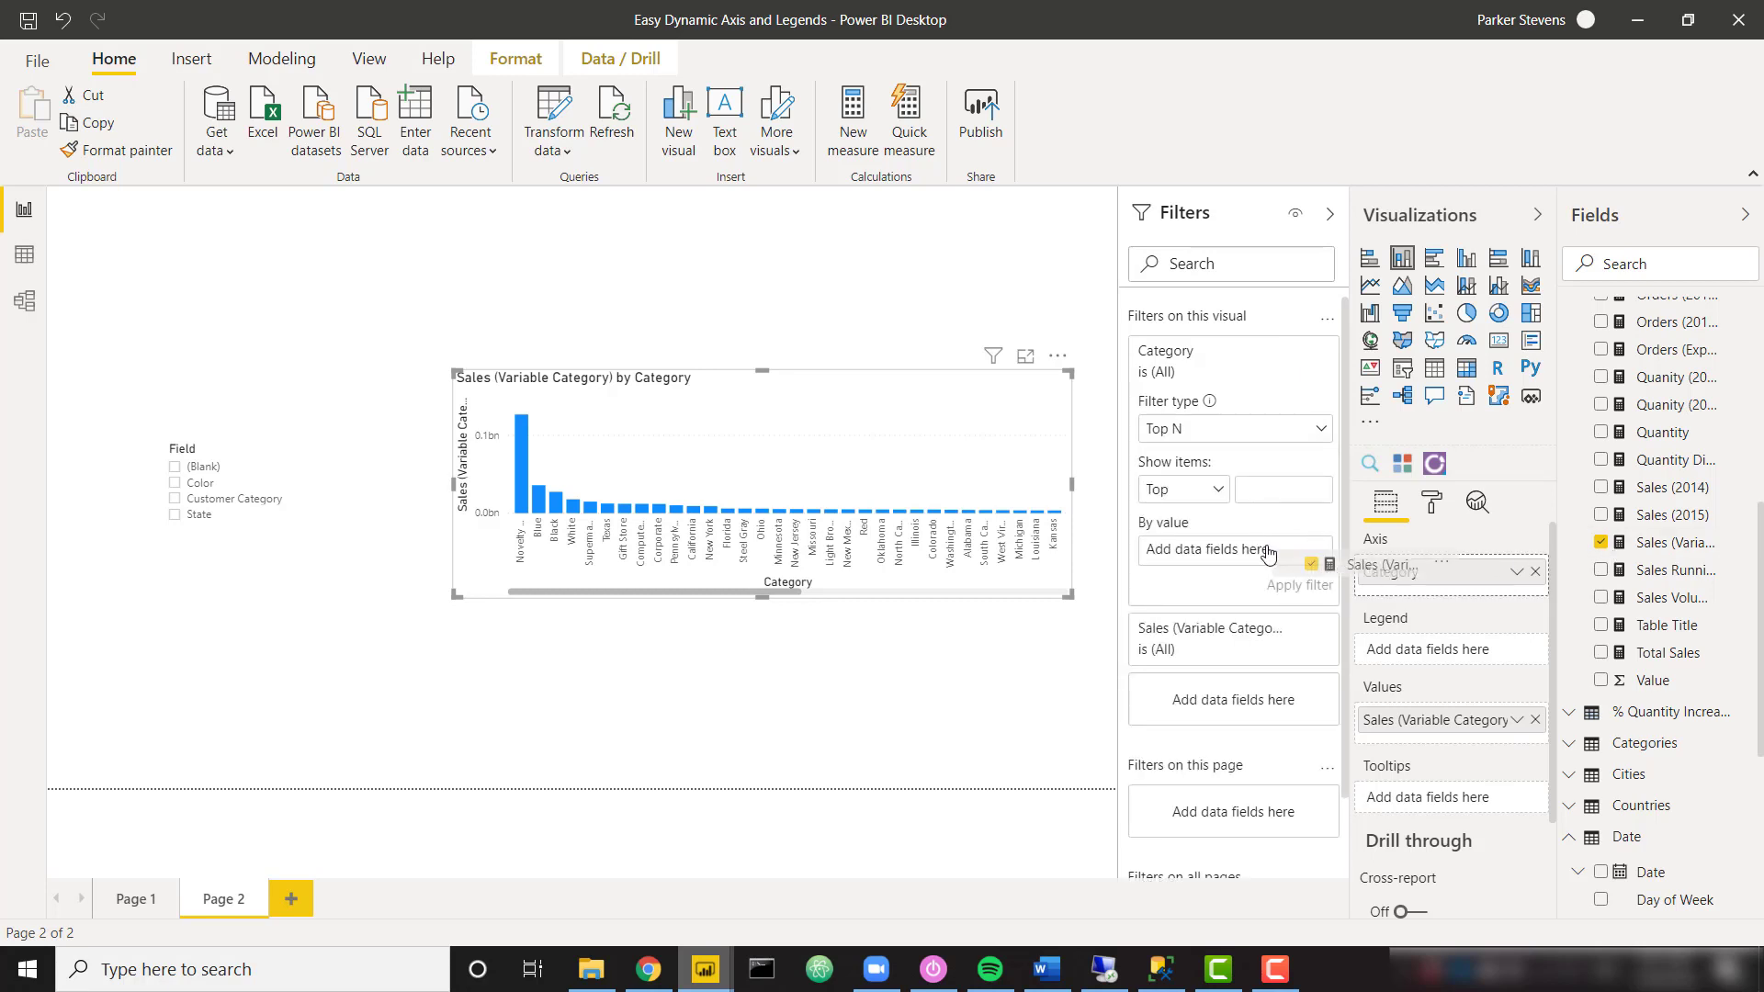
pyautogui.click(1271, 491)
pyautogui.write('5')
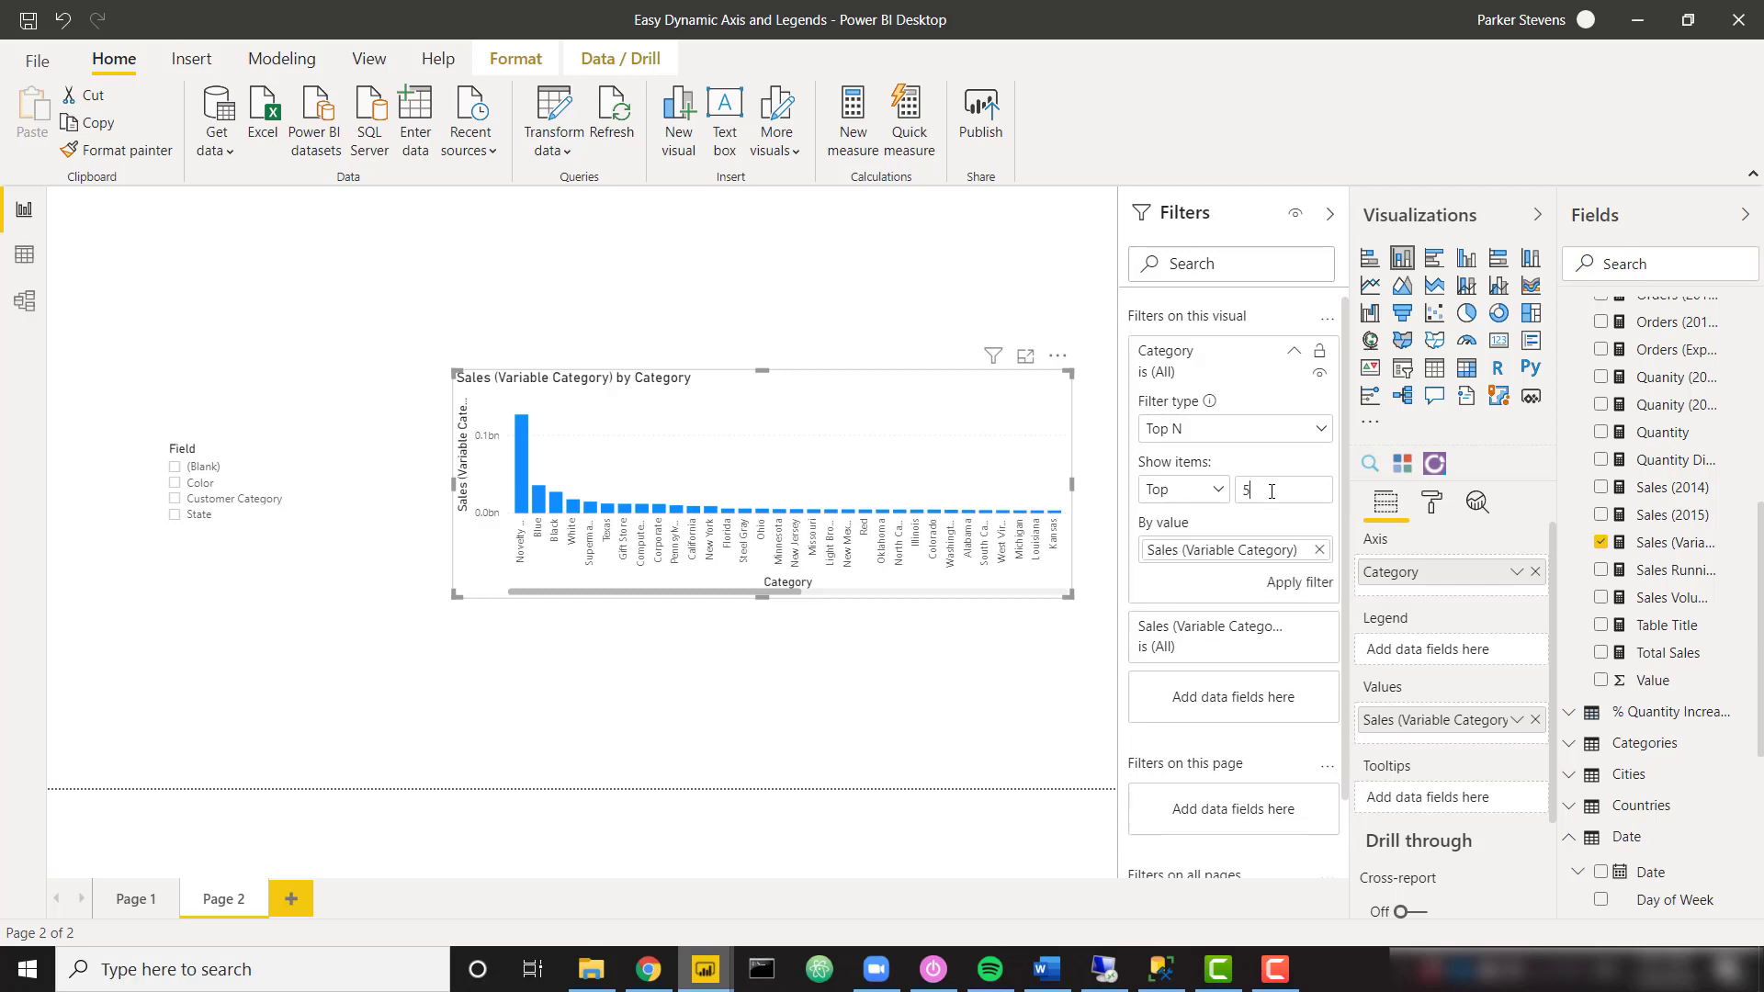
pyautogui.click(1304, 584)
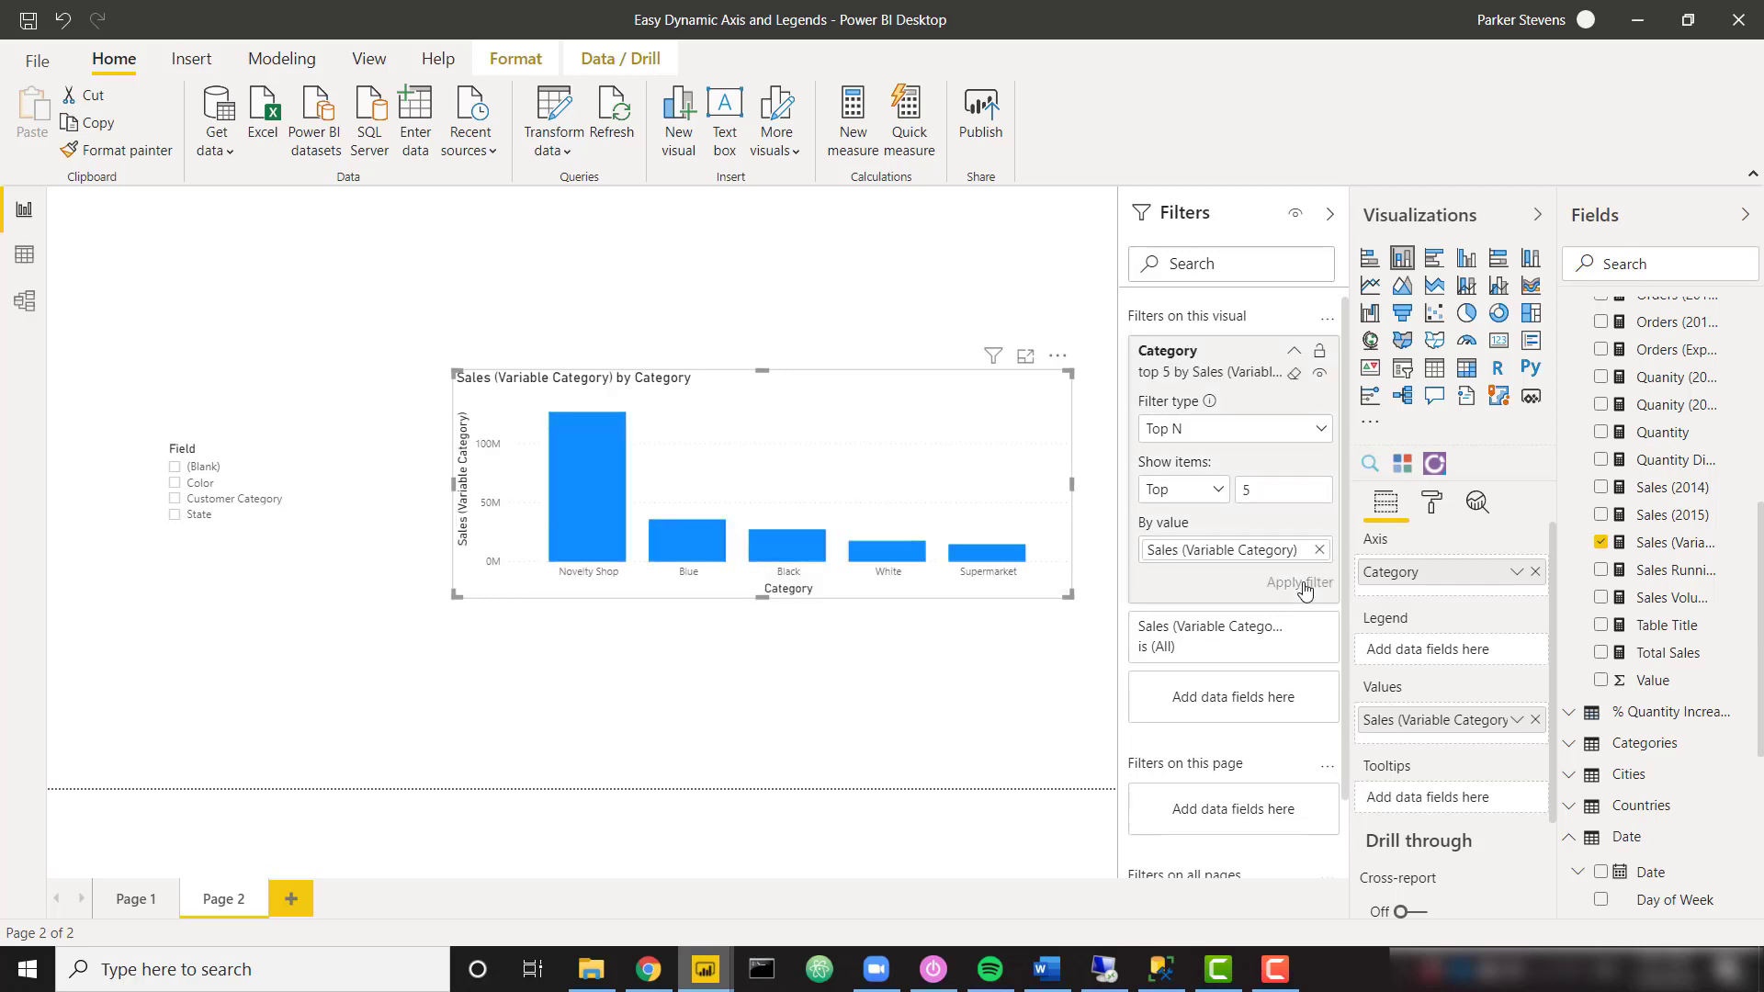
# - Turn on Single select in the Field slicer's selection controls
pyautogui.click(271, 456)
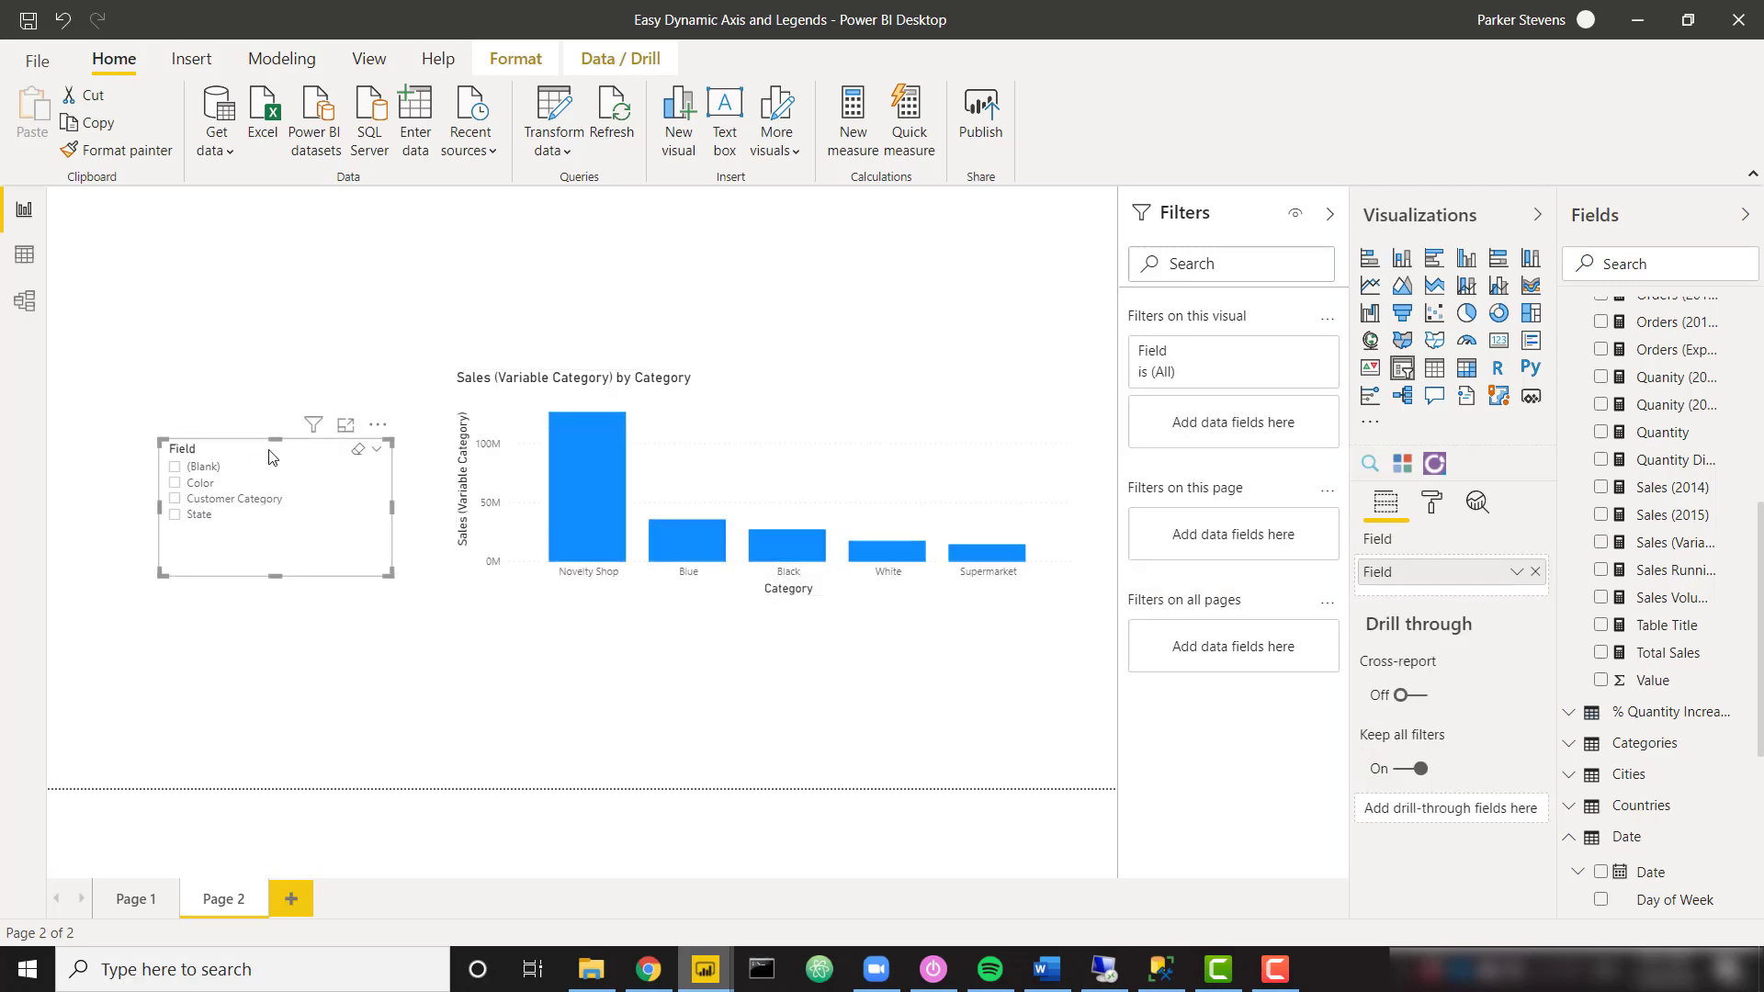
pyautogui.click(1431, 503)
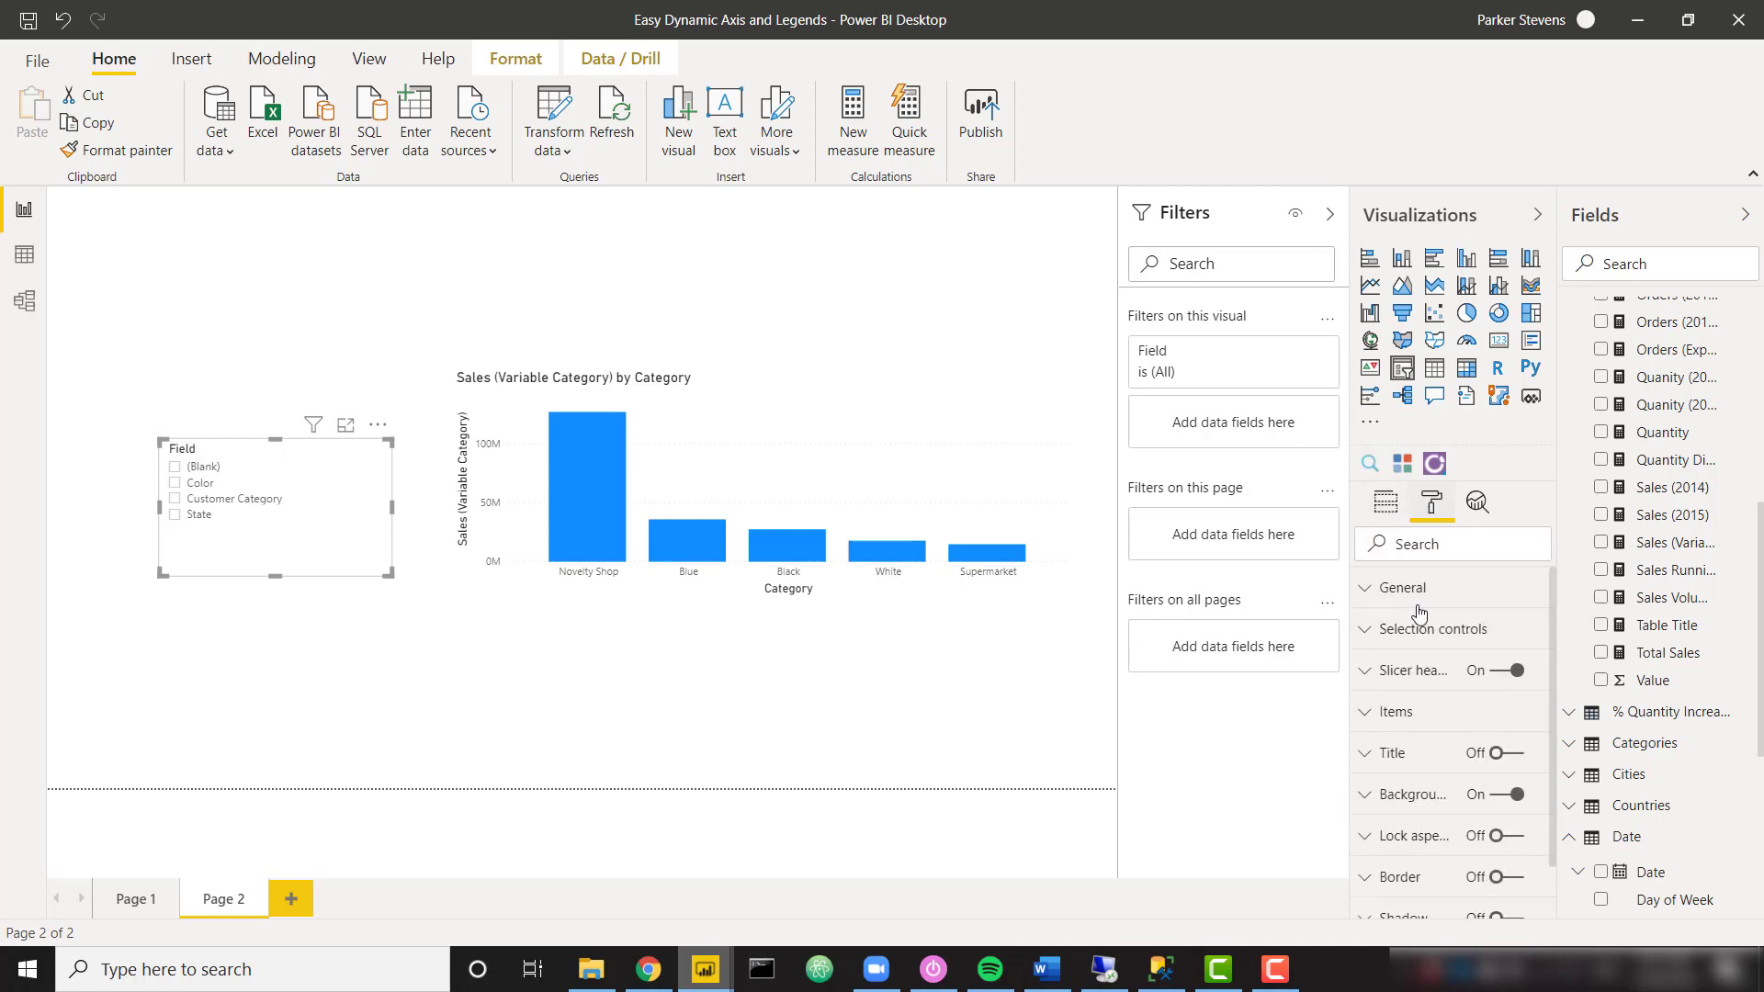
pyautogui.click(1417, 632)
pyautogui.click(1412, 704)
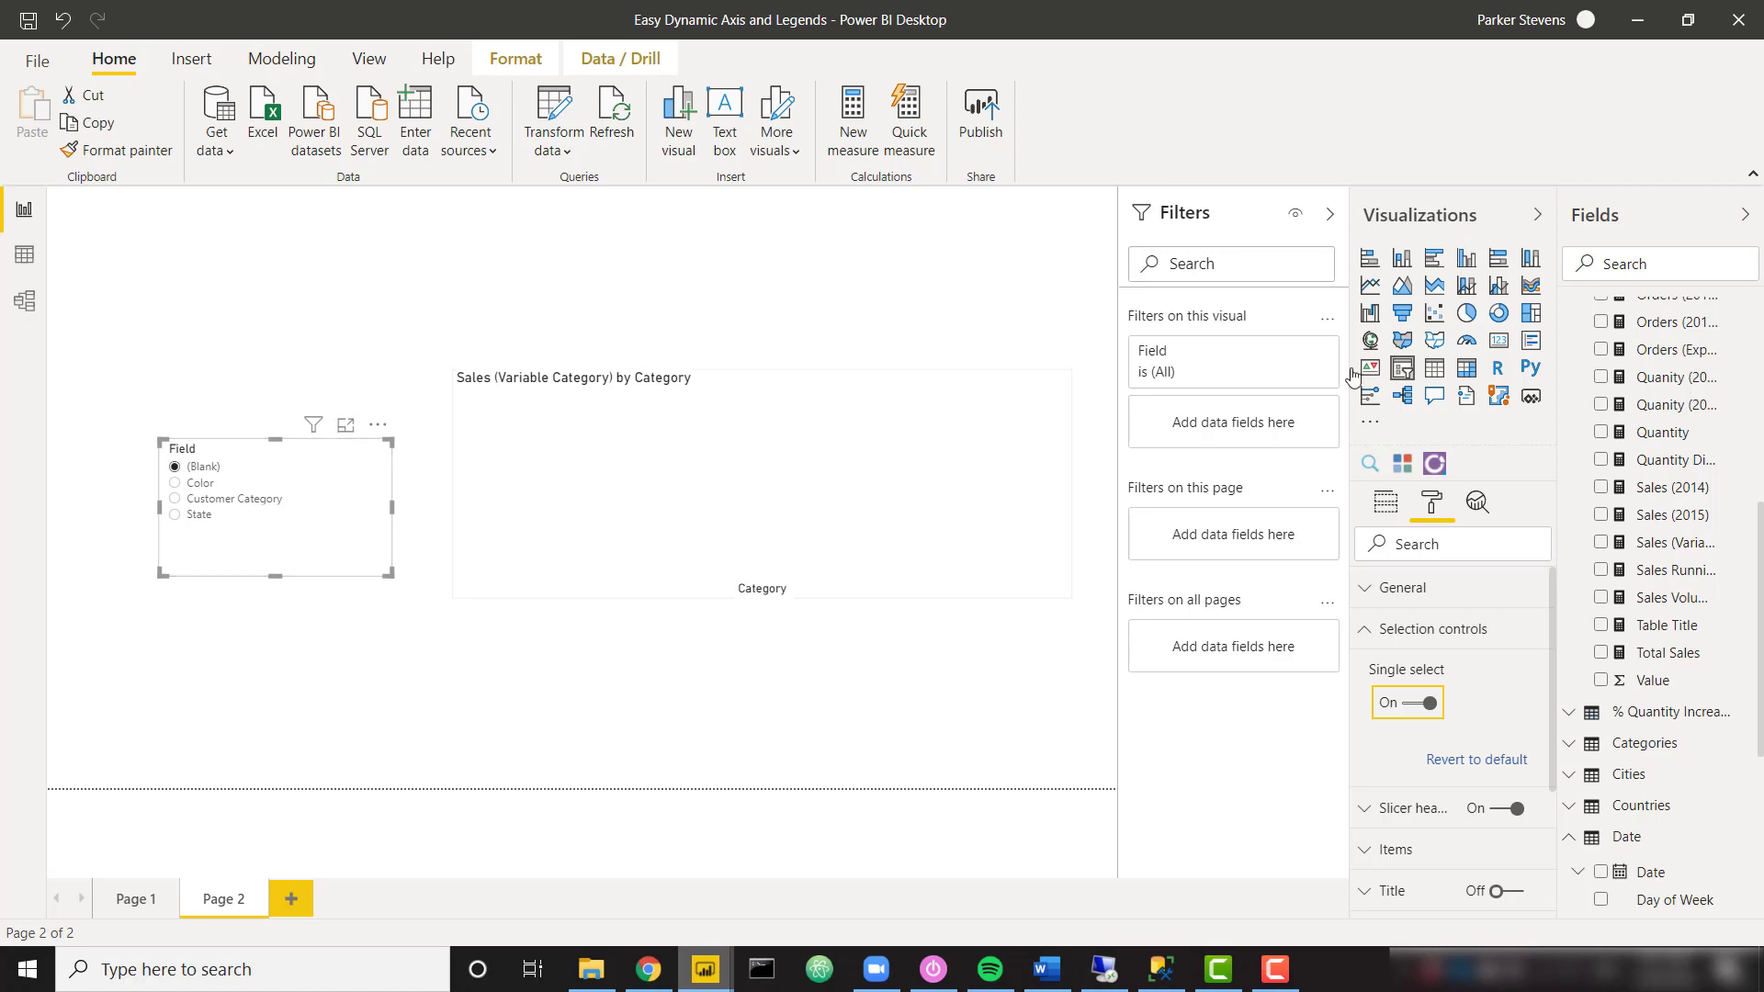
# - Uncheck (Blank) in the slicer's Field filter
pyautogui.click(1292, 351)
pyautogui.click(1213, 501)
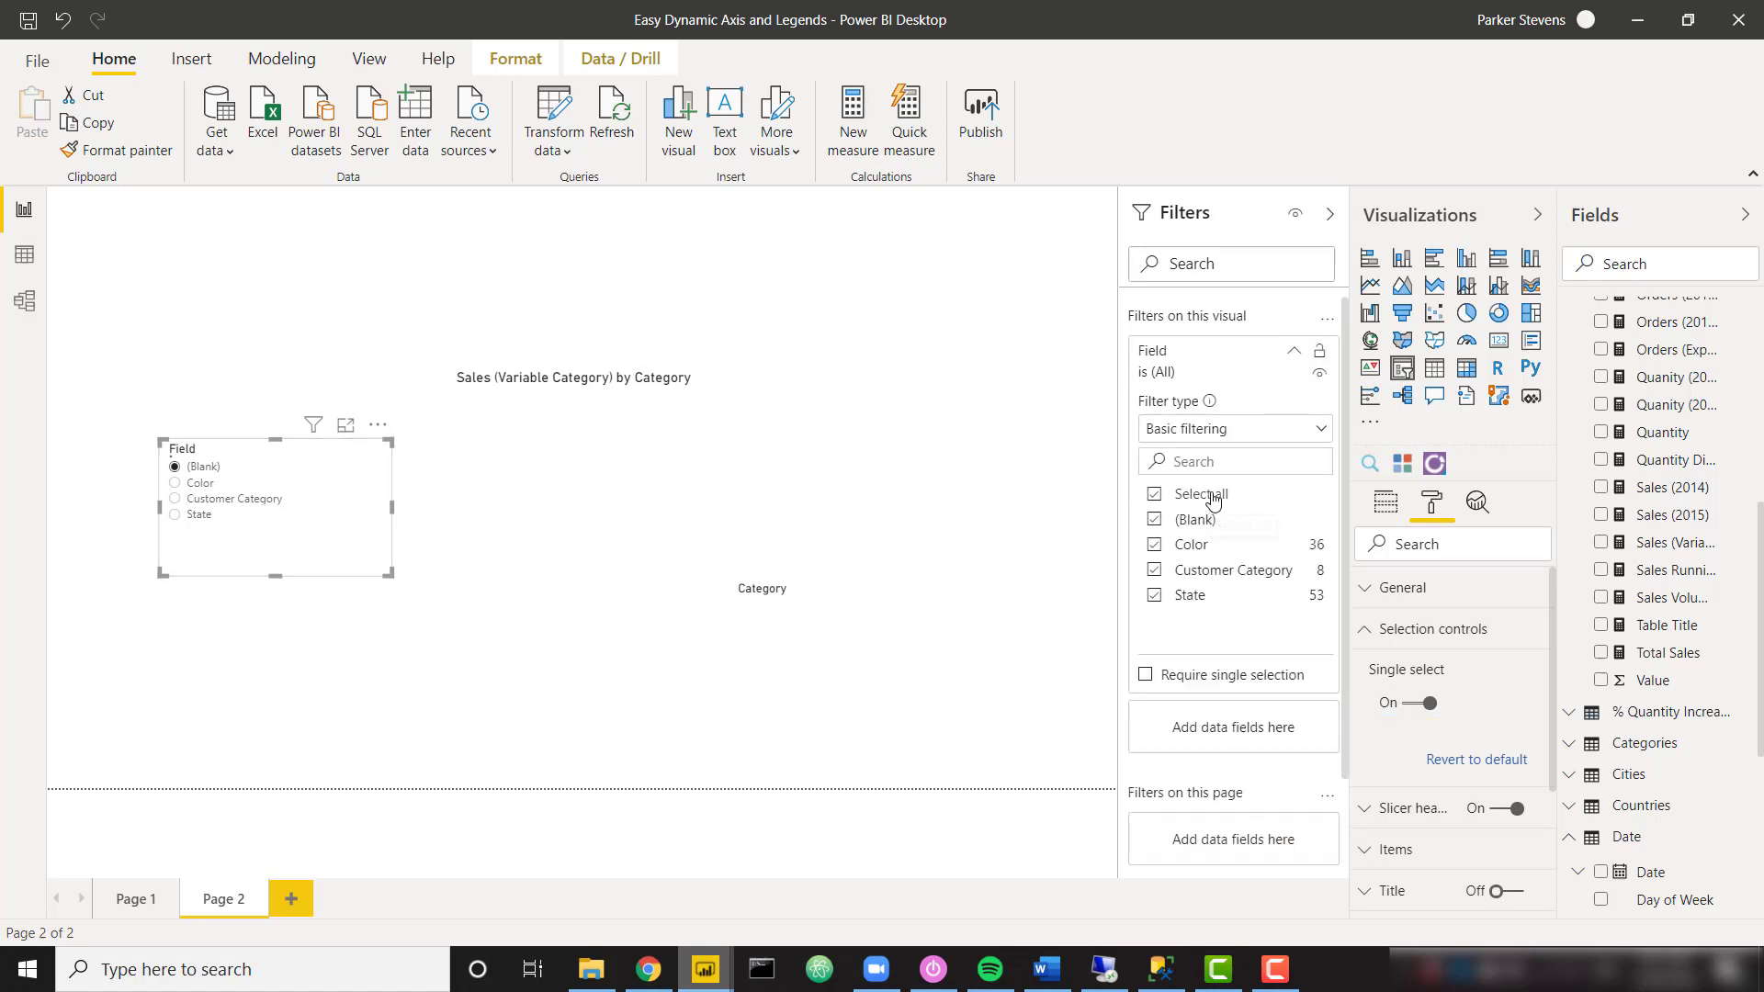
pyautogui.click(1196, 520)
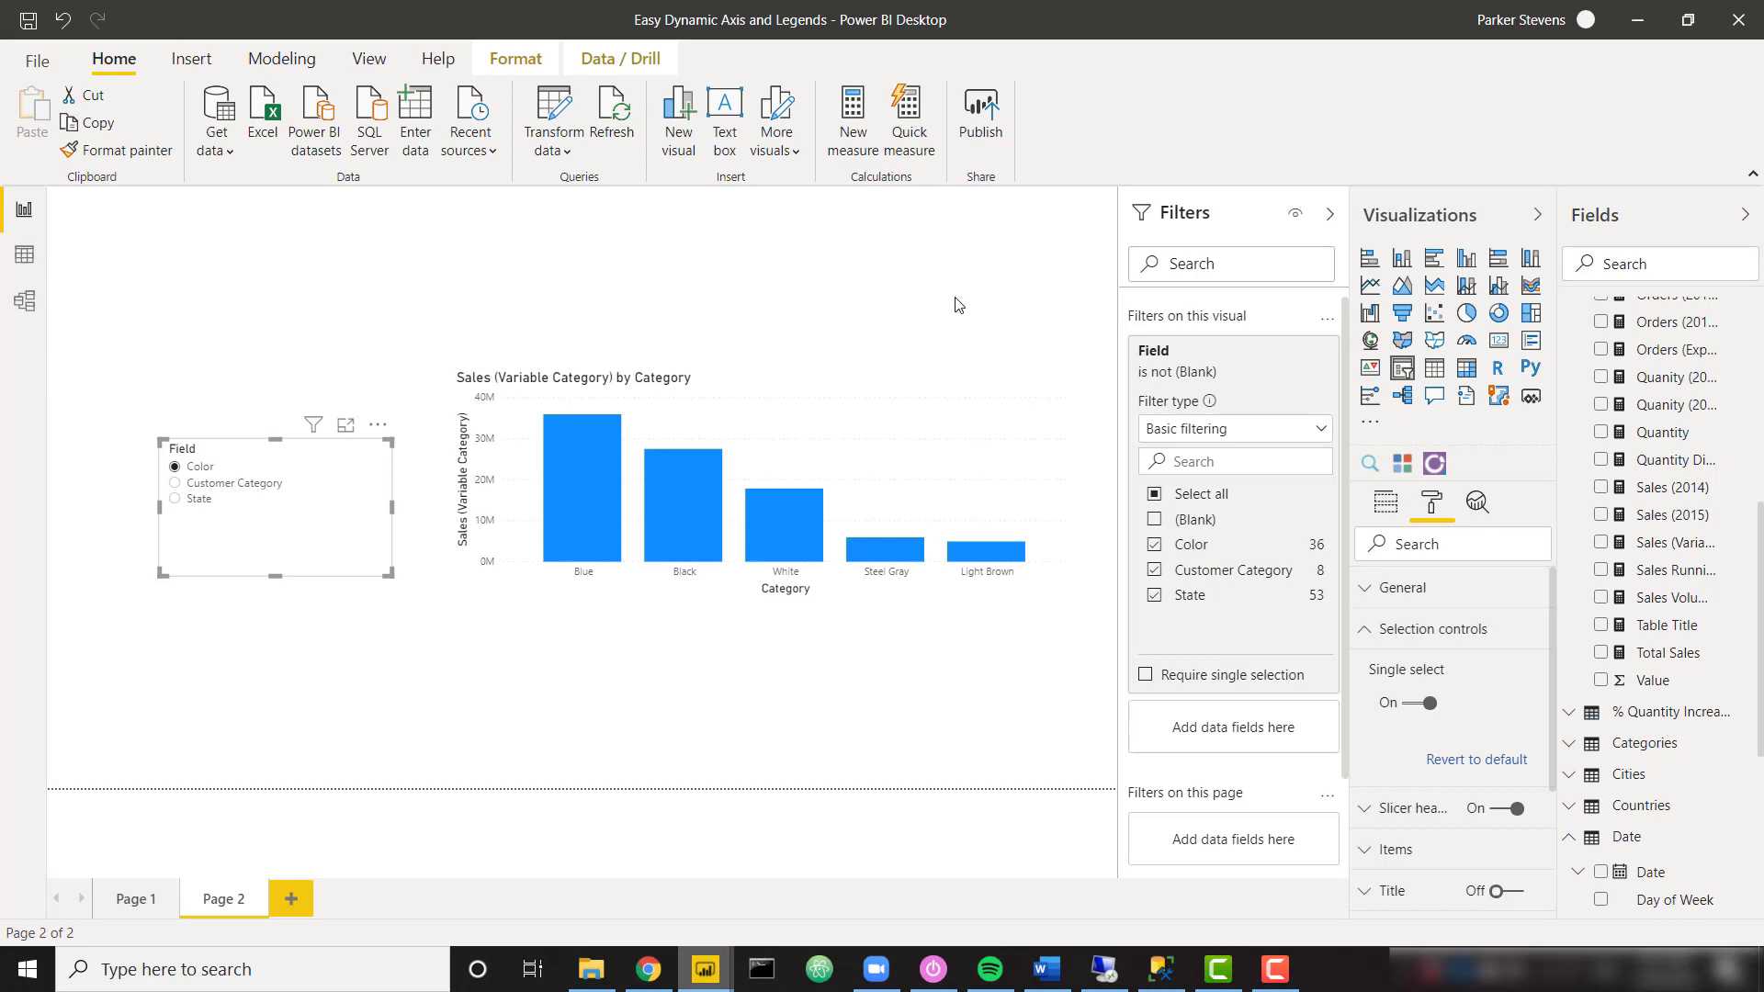
pyautogui.click(333, 364)
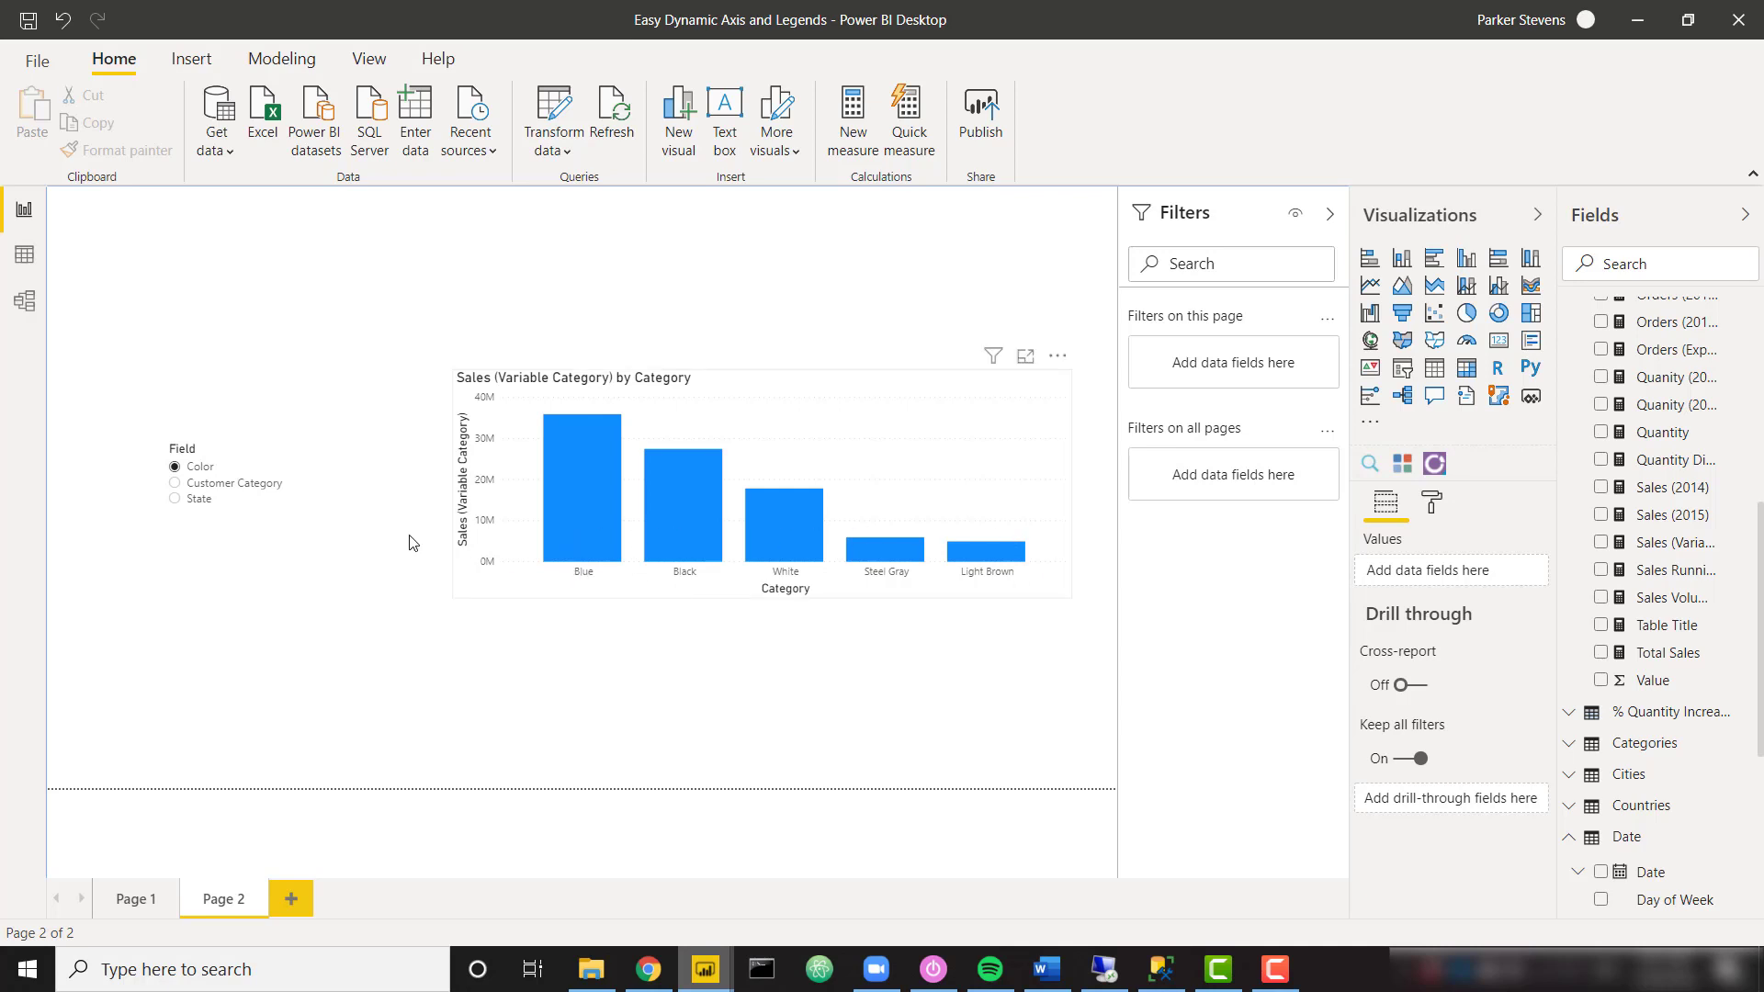
# - Test the slicer with Customer Category and State, charting Texas, Pennsylvania, California, New York, Florida
pyautogui.click(226, 487)
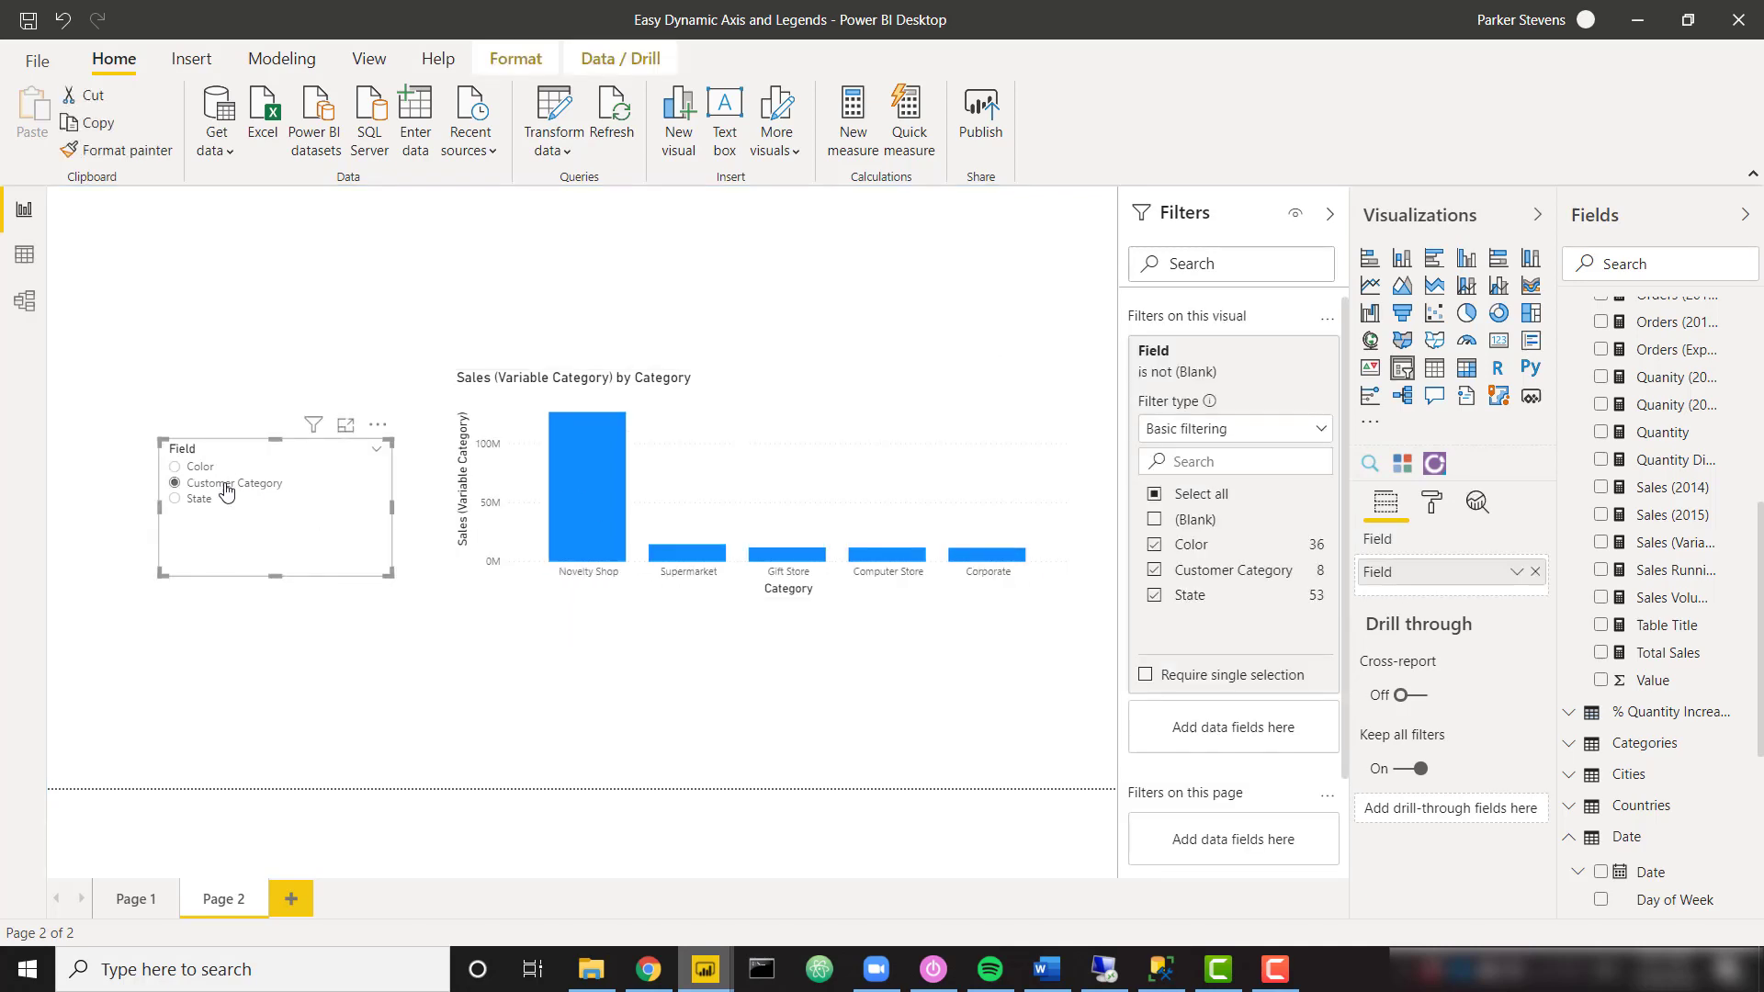
pyautogui.click(204, 498)
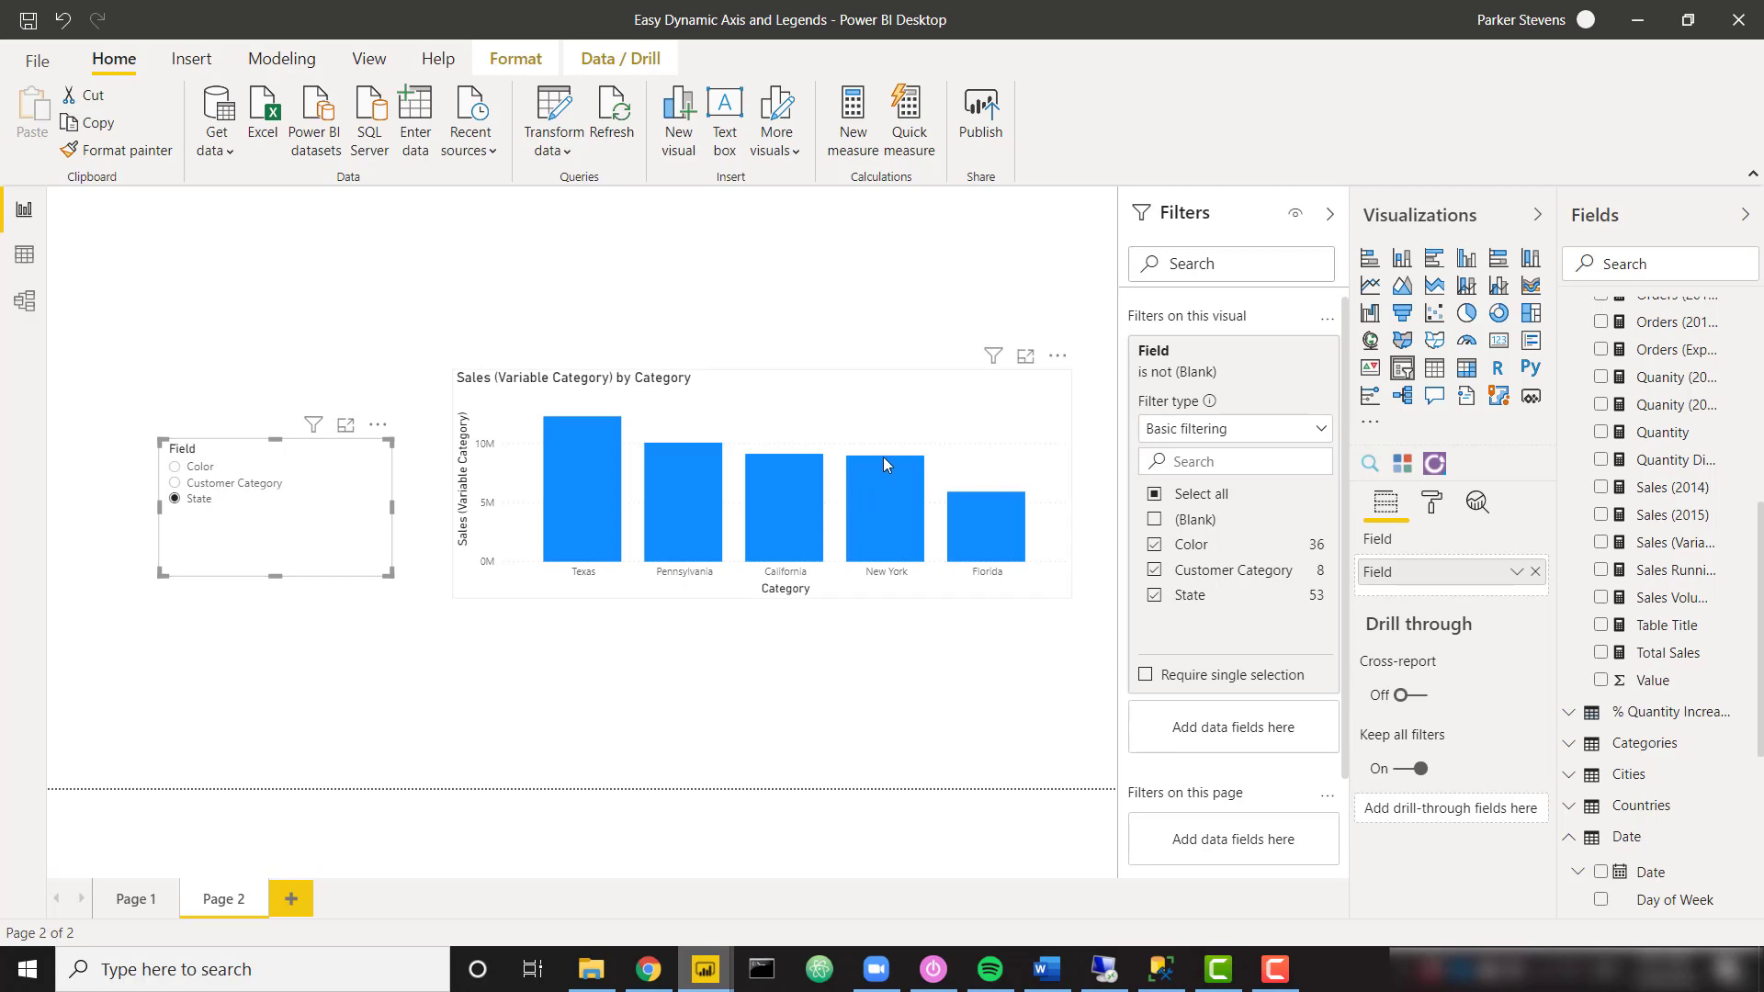
pyautogui.click(825, 402)
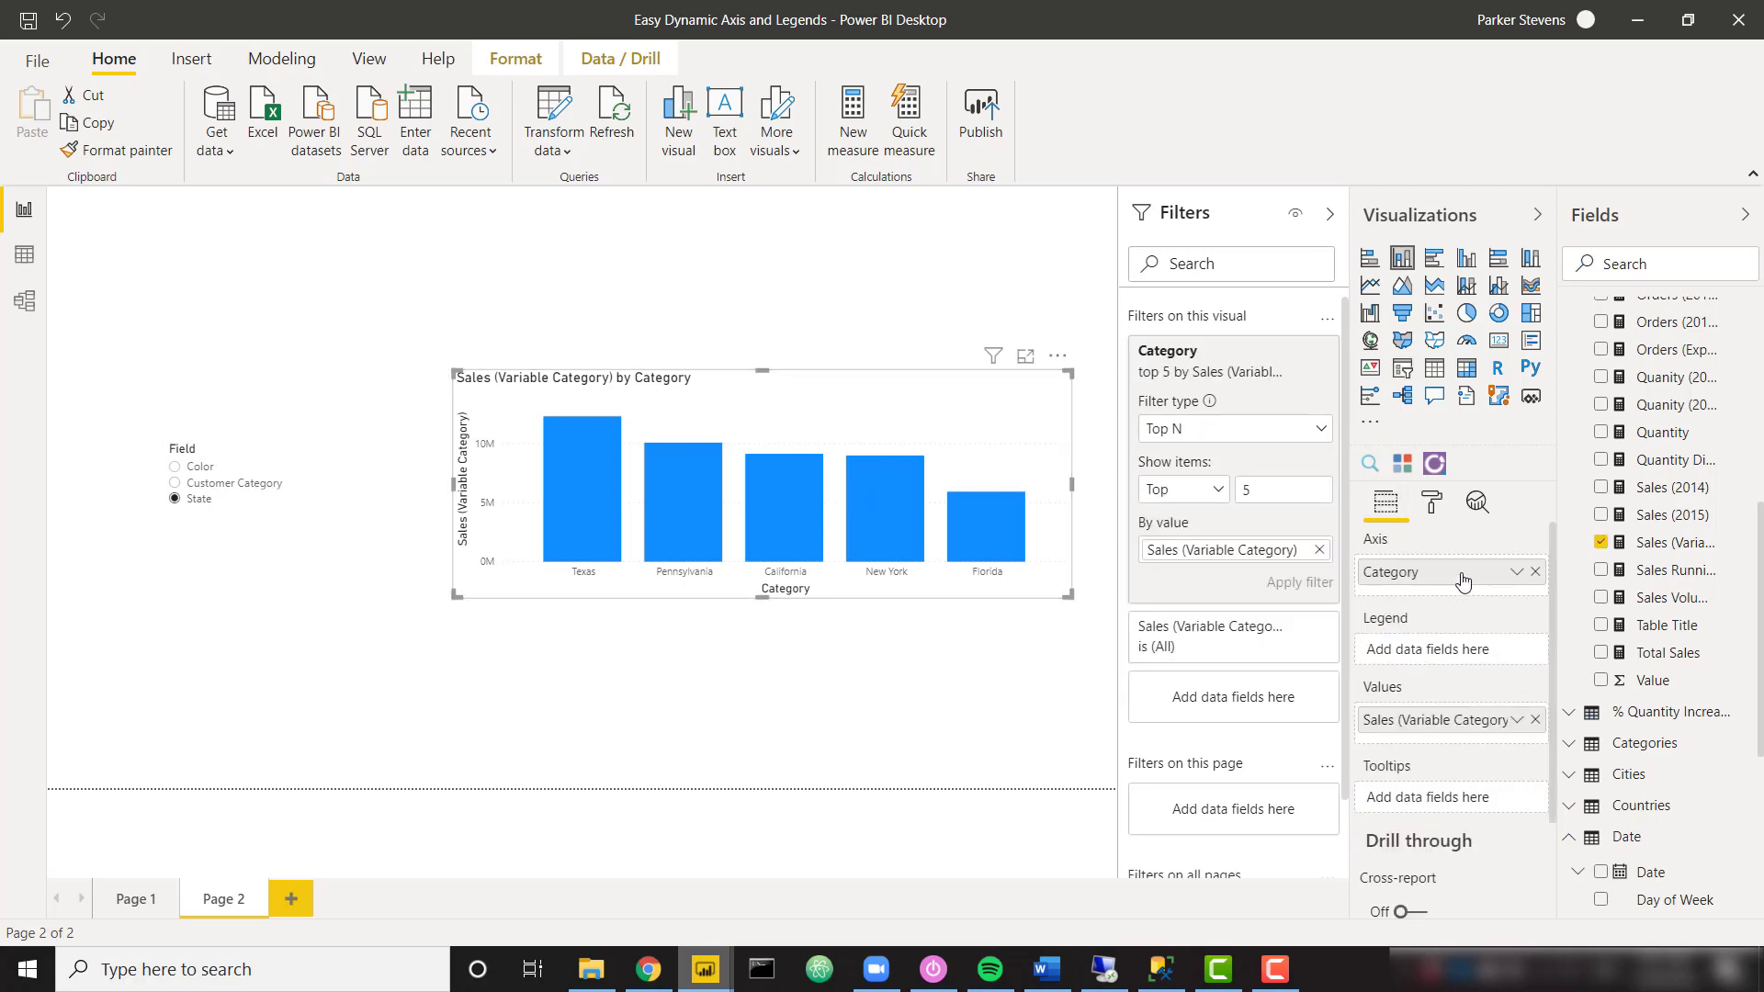
# - Move Category from Axis to Legend, then check the stacked column with Color and Customer Category
pyautogui.moveTo(1463, 579); pyautogui.dragTo(1457, 658)
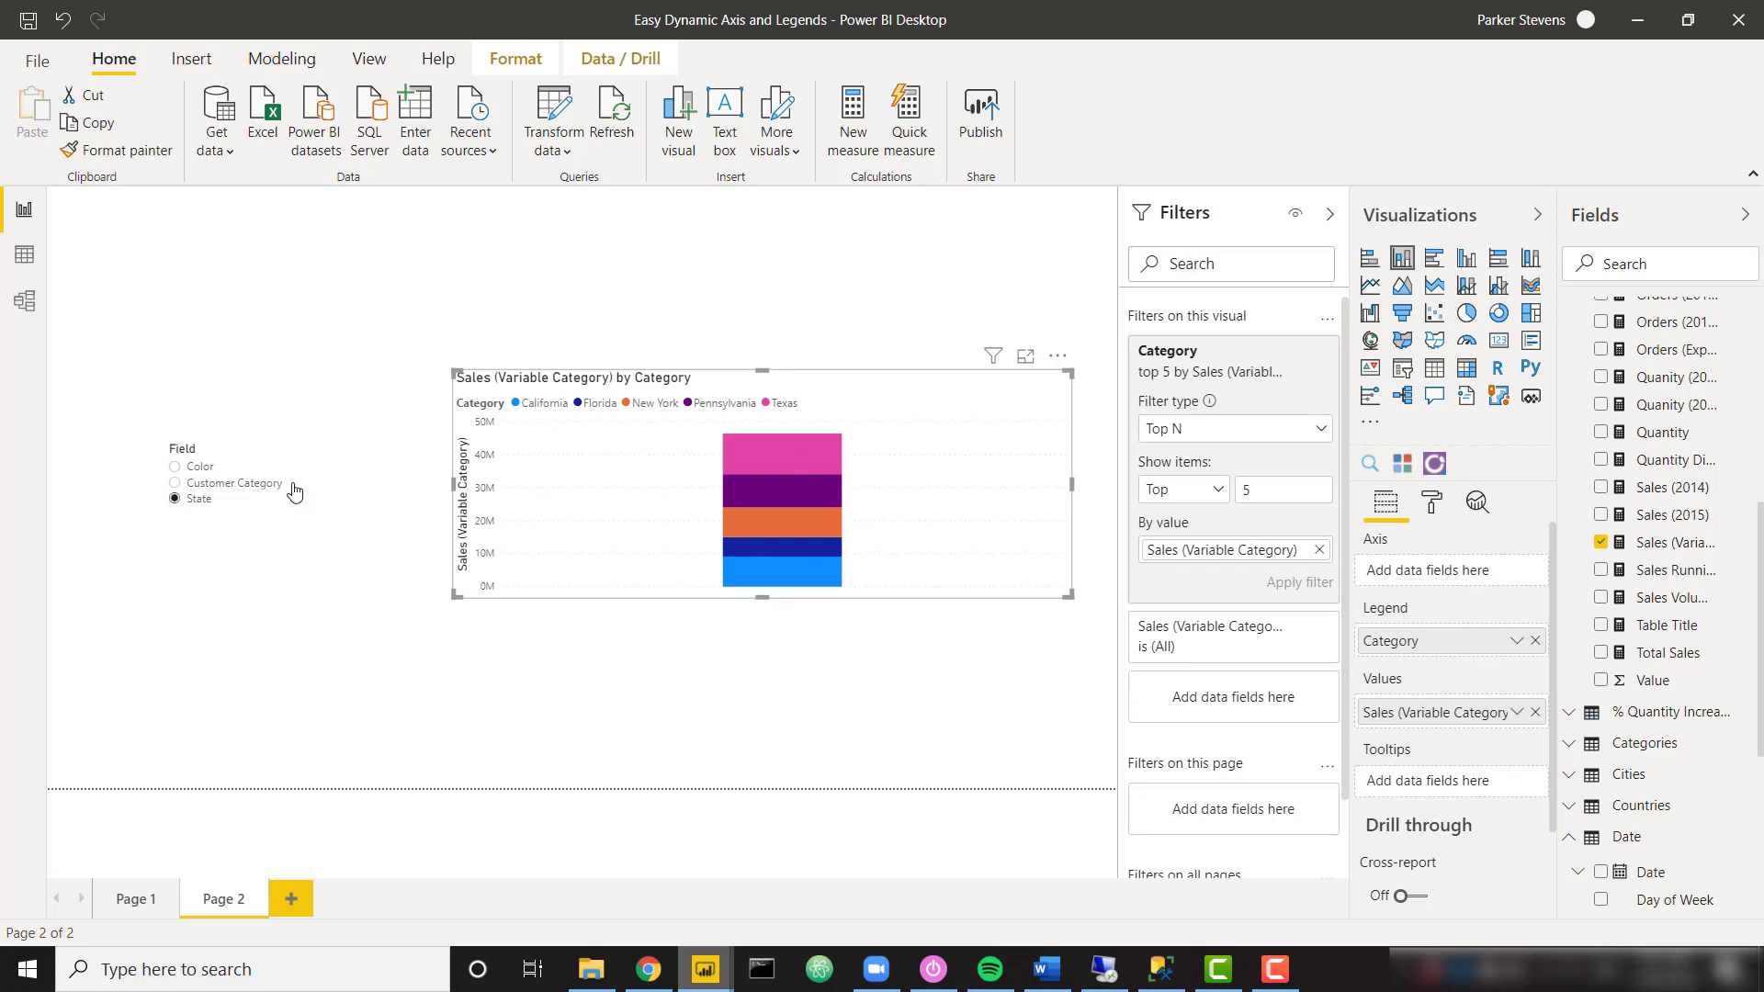
pyautogui.click(207, 471)
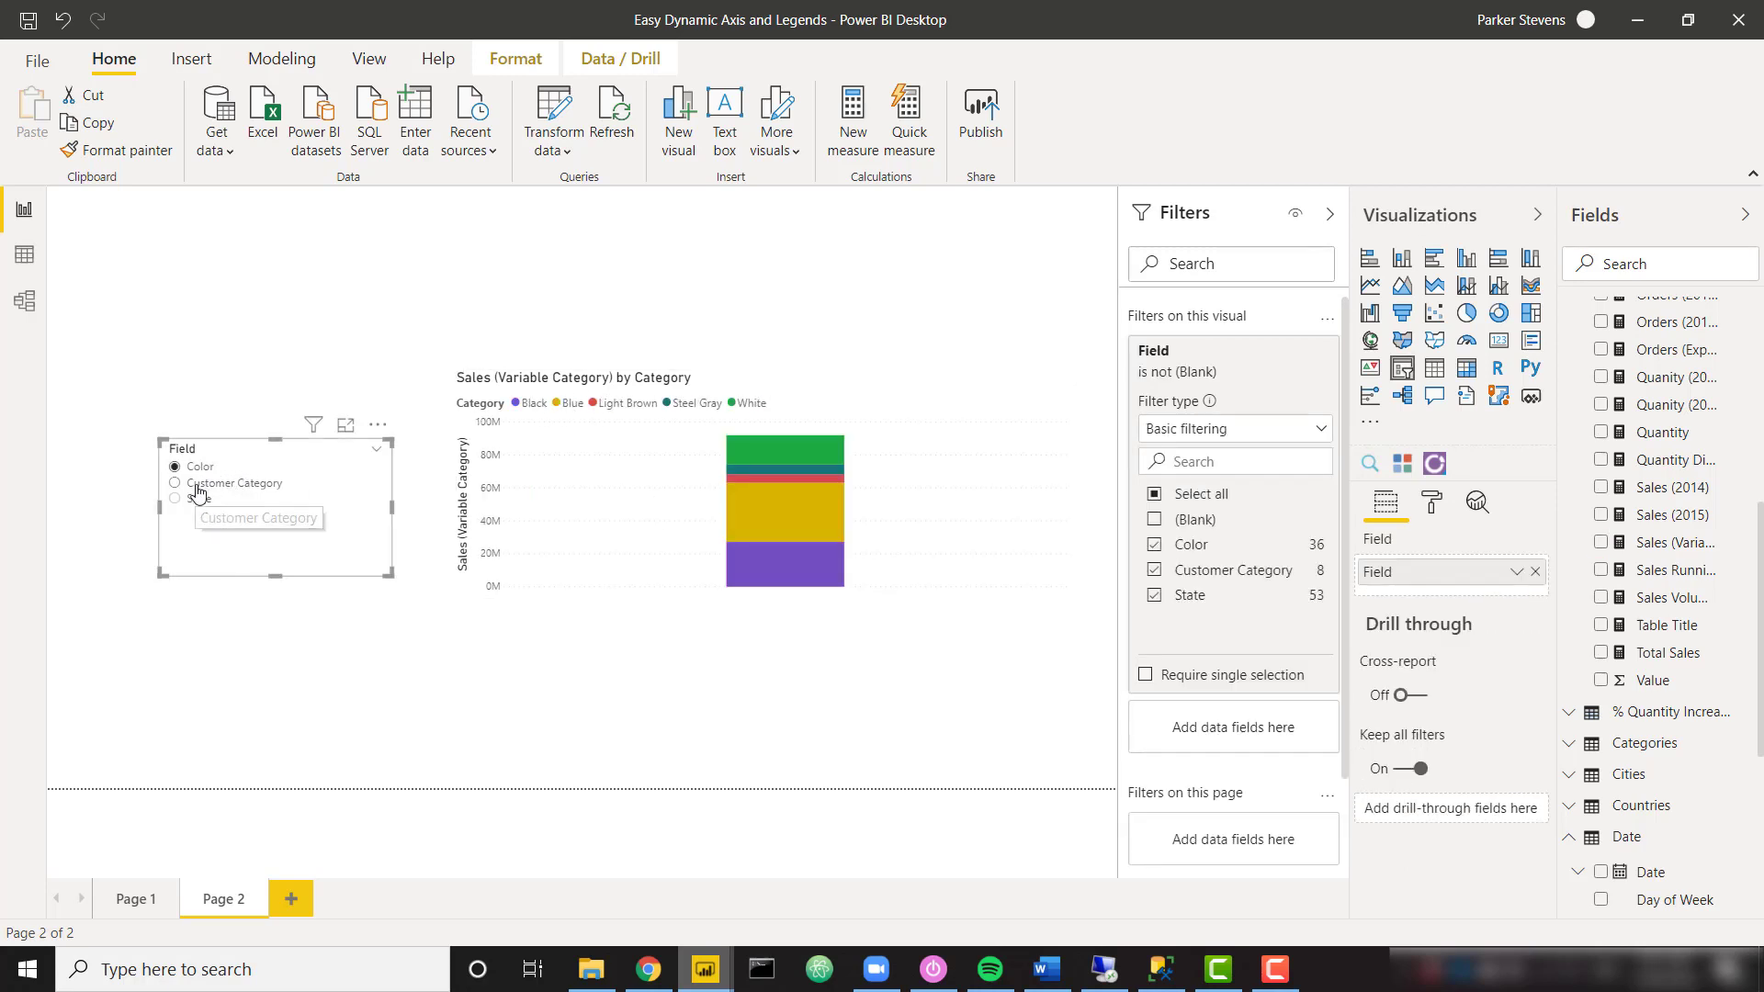
pyautogui.click(230, 483)
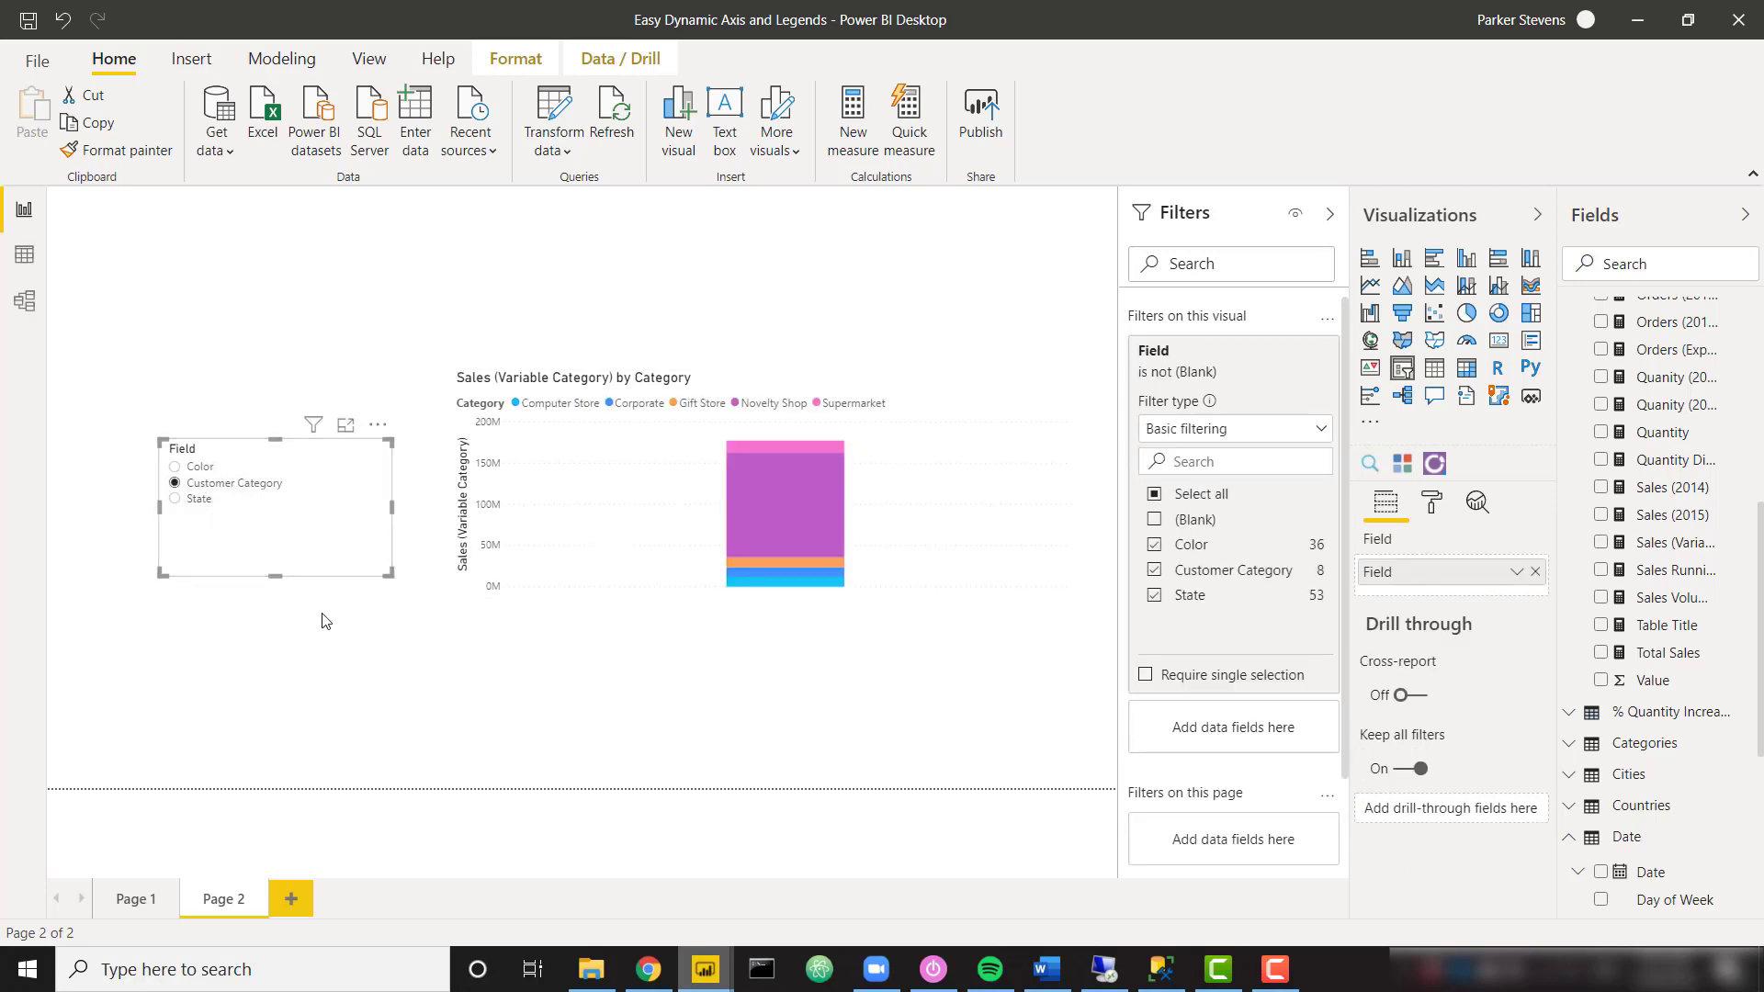